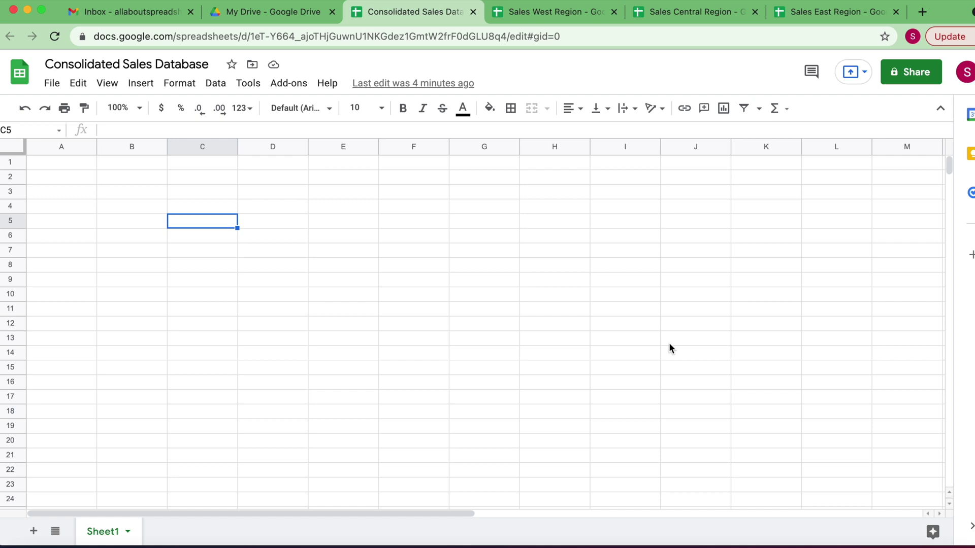
Review the West, Central and East region spreadsheets alongside the empty Consolidated Sales Database
click(577, 17)
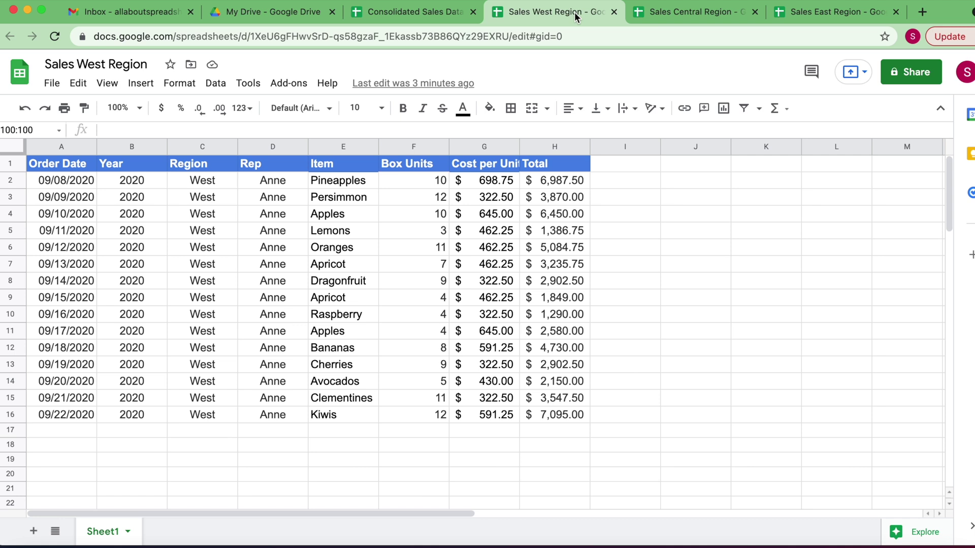
click(667, 17)
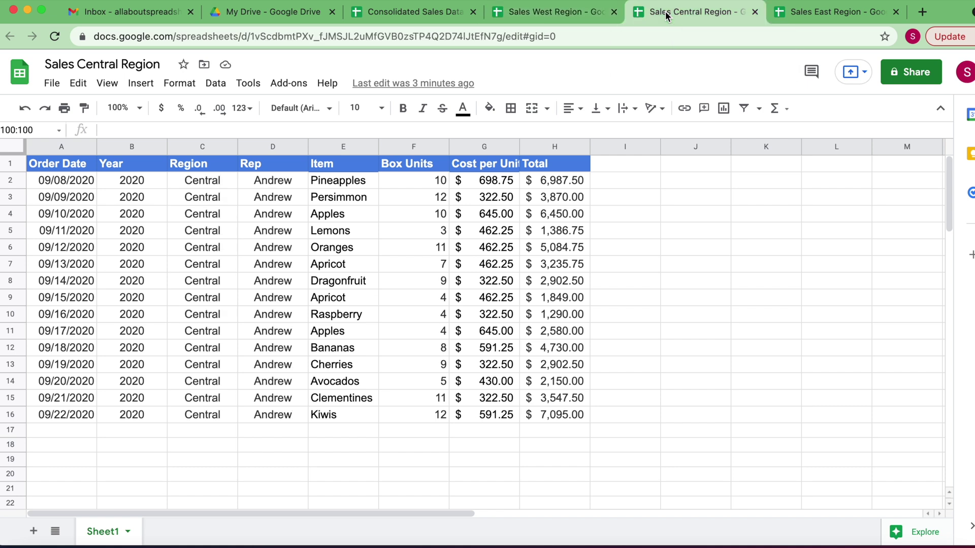
click(826, 16)
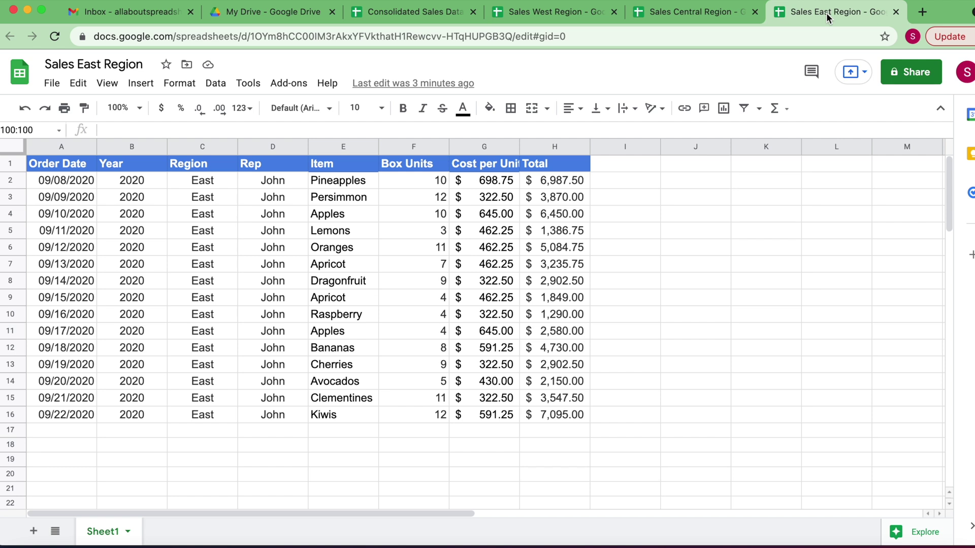
click(413, 12)
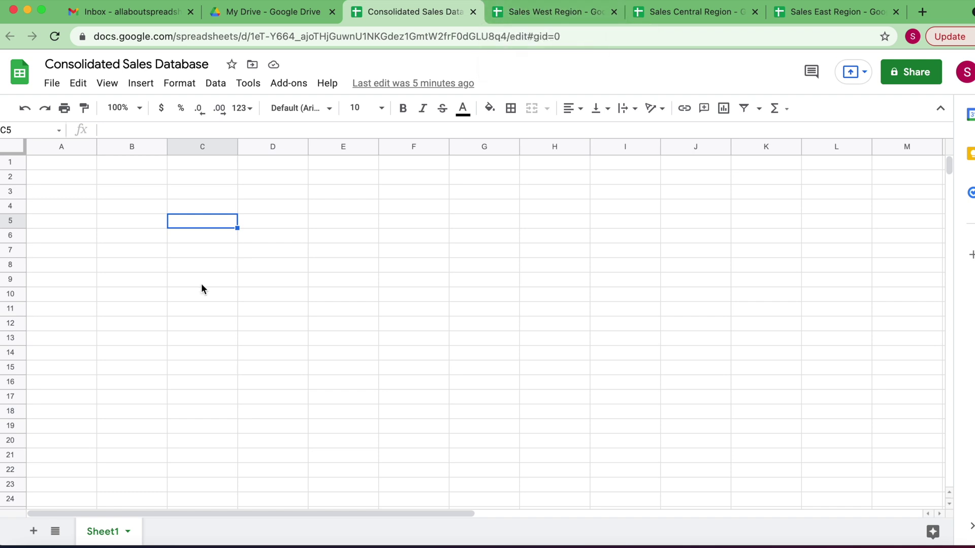
Copy the West header row A1:H1, Order Date through Total, into A1 of the consolidated sheet
click(549, 13)
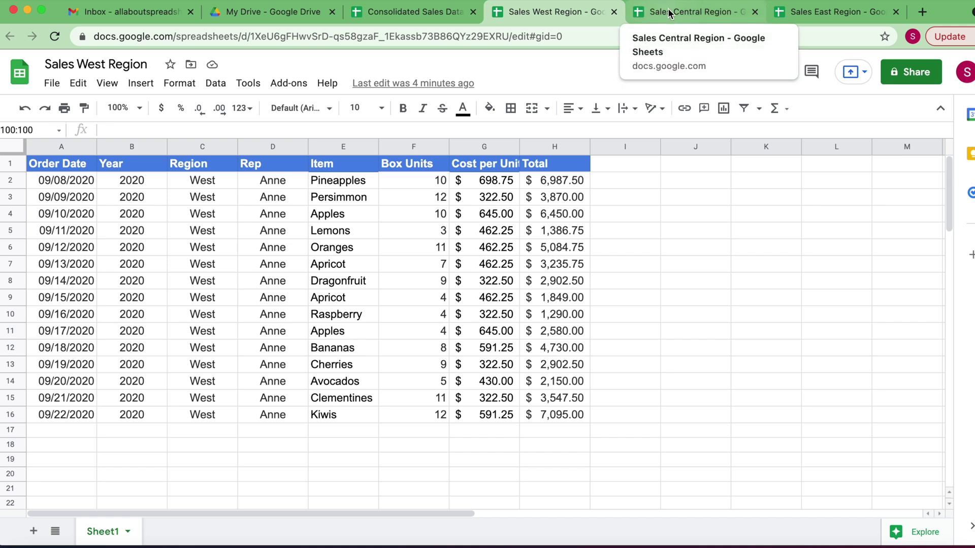
click(73, 164)
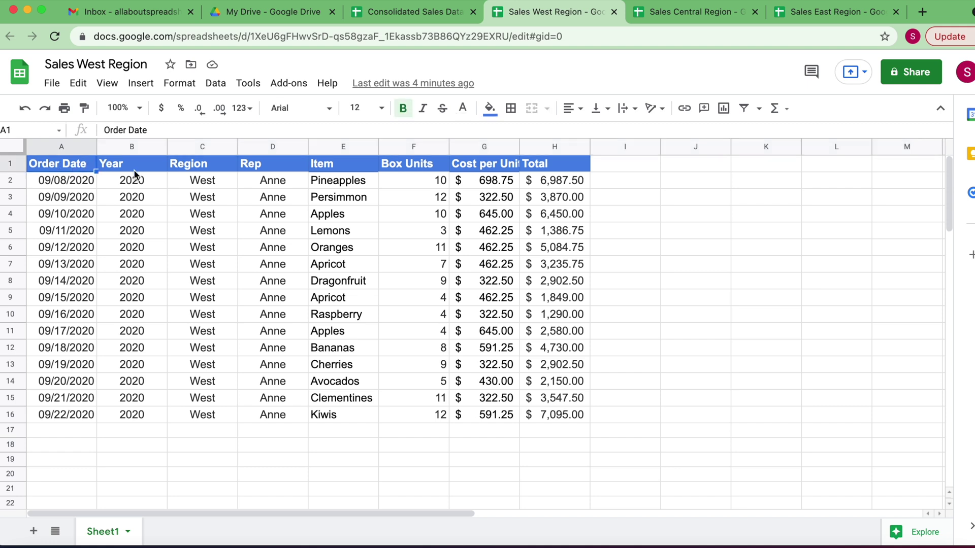
shift+click(556, 167)
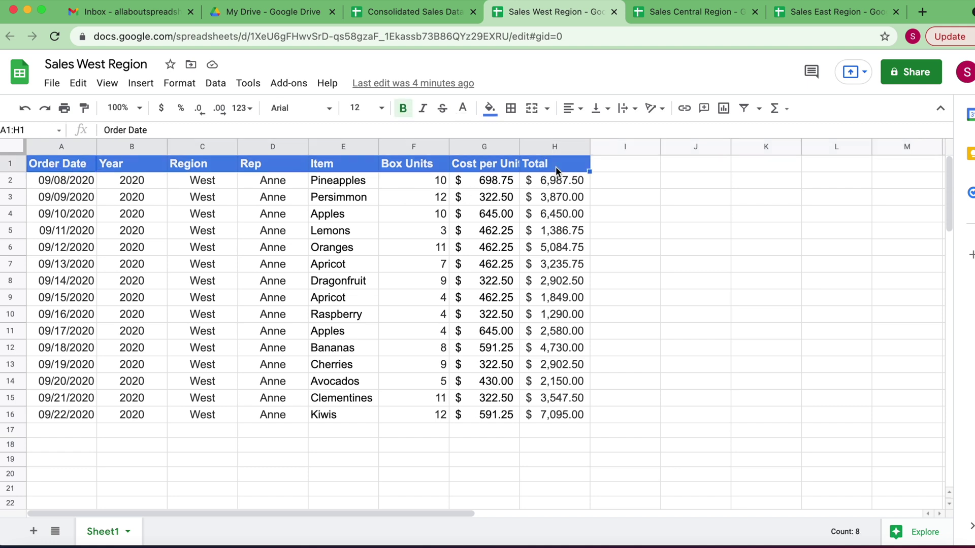
click(421, 12)
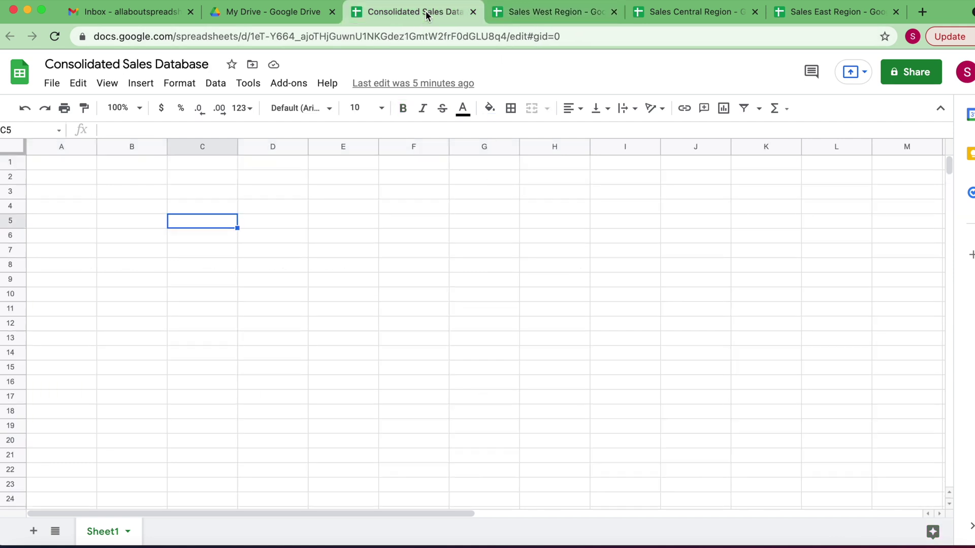
click(75, 168)
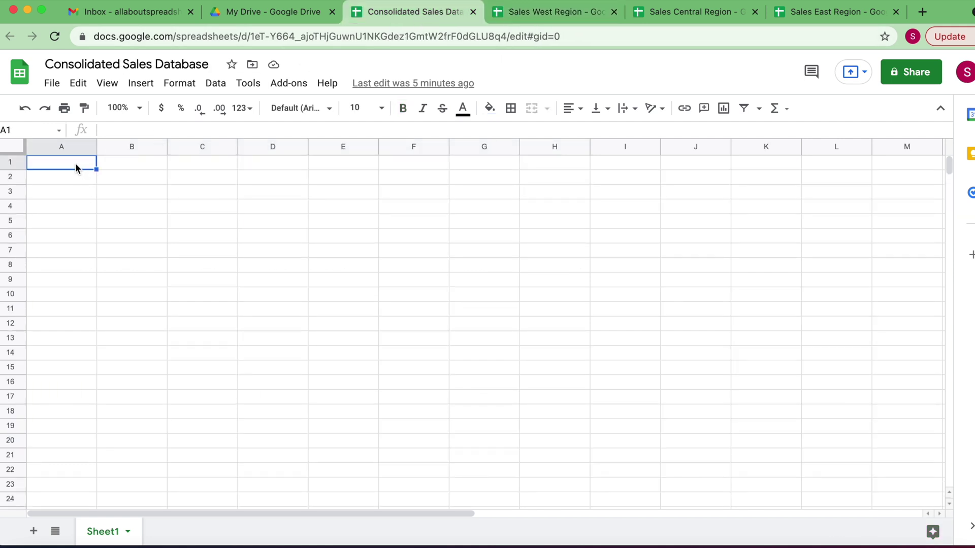
text(Order Date	Year	Region	Rep	Item	Box Units	Cost per Unit	Total)
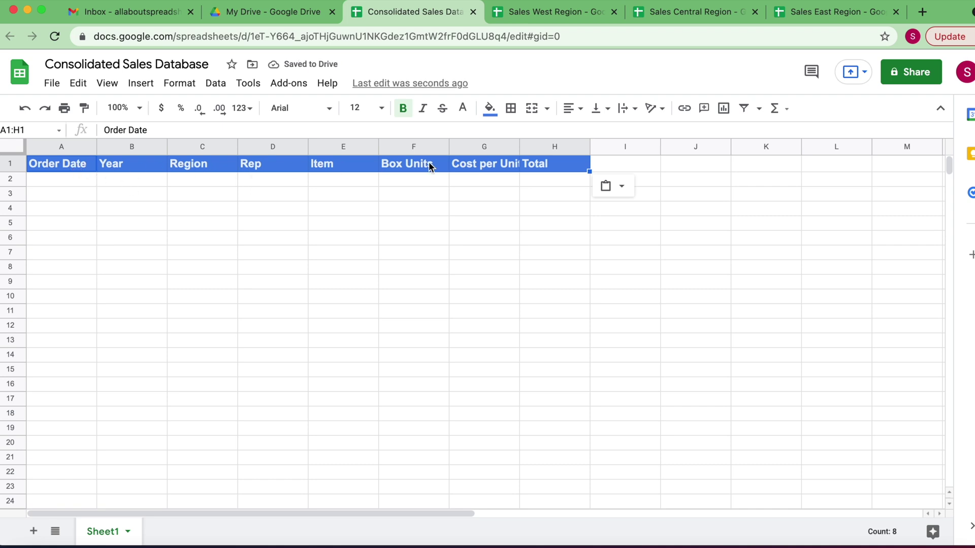
Check the pasted headers against the West, Central and East sheets, then select A2
click(575, 18)
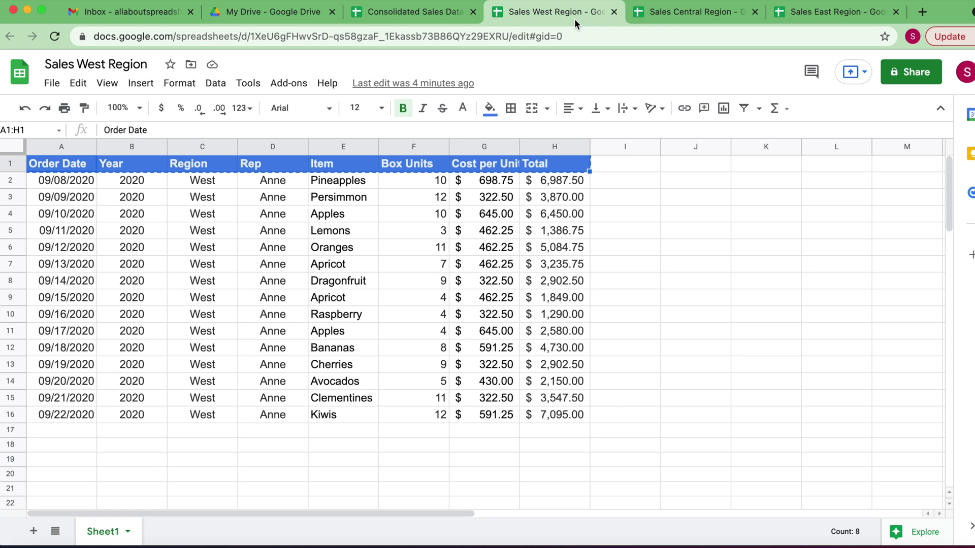
click(672, 15)
click(814, 18)
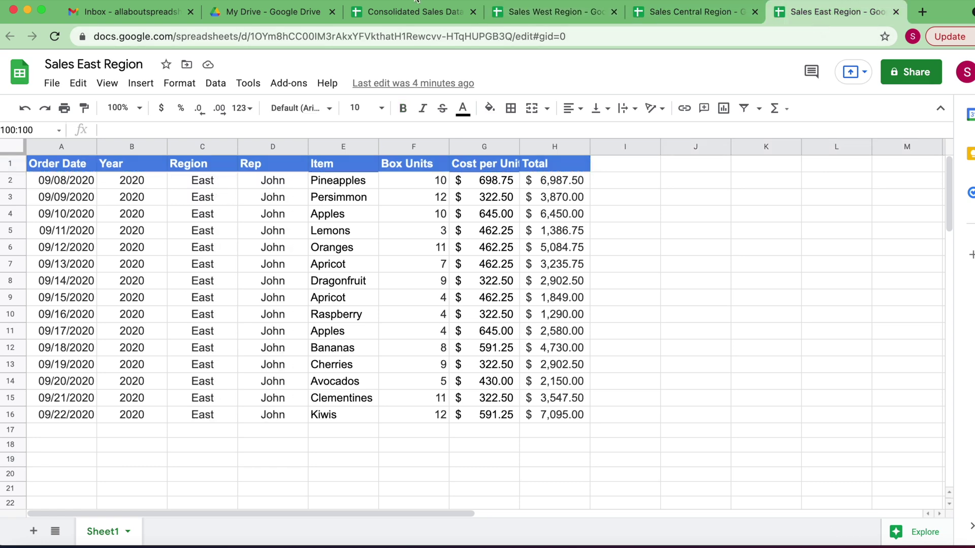
click(409, 12)
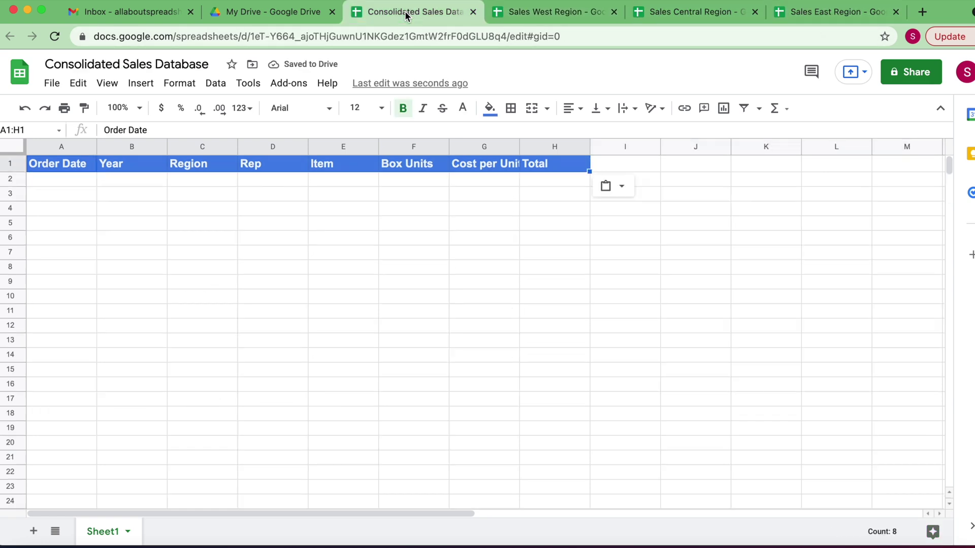
click(71, 180)
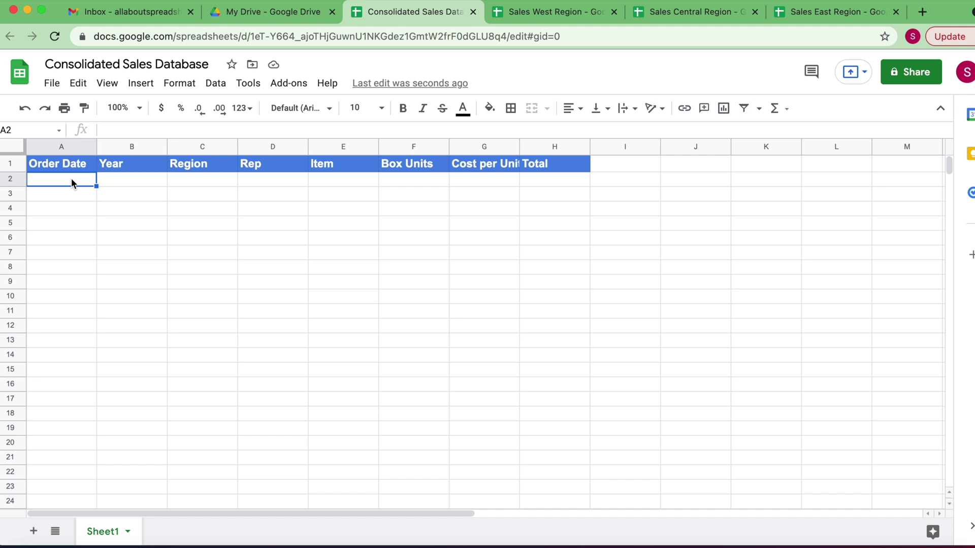
Start an IMPORTRANGE formula in A2 via =import, then bring up the Sales West Region spreadsheet
text(=)
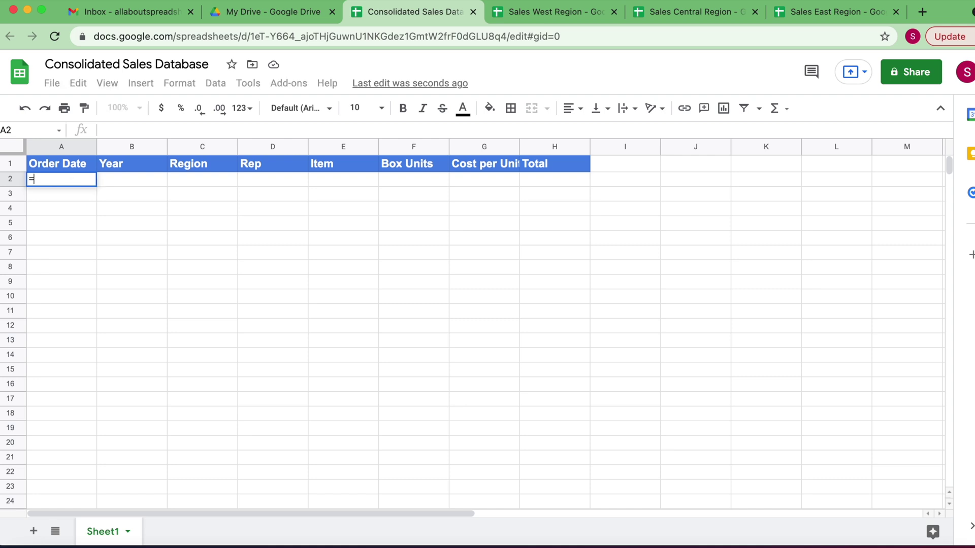
text(i)
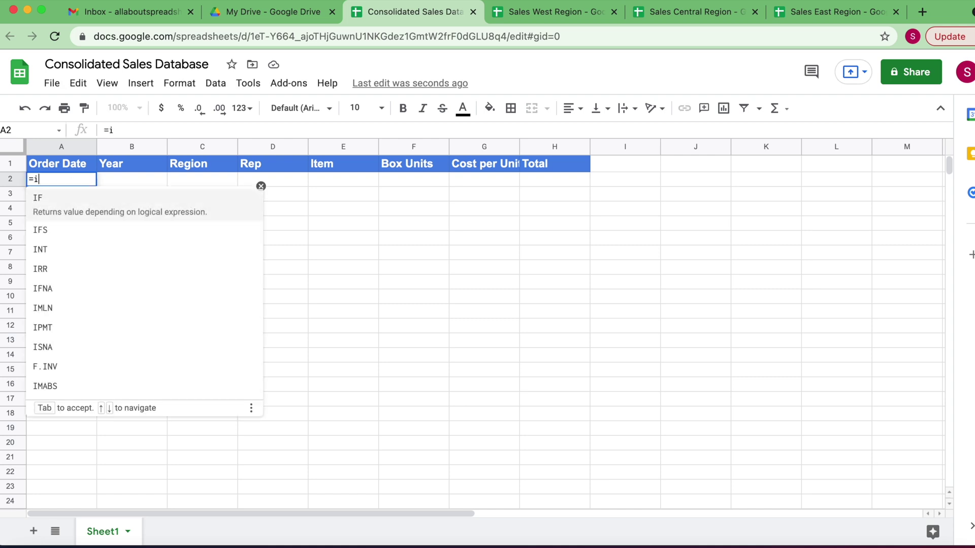
text(mport)
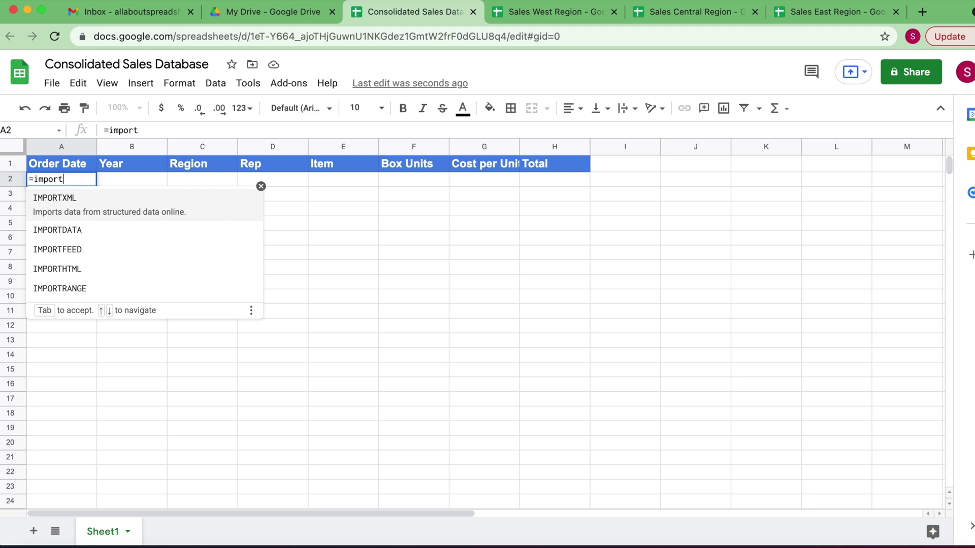
click(64, 287)
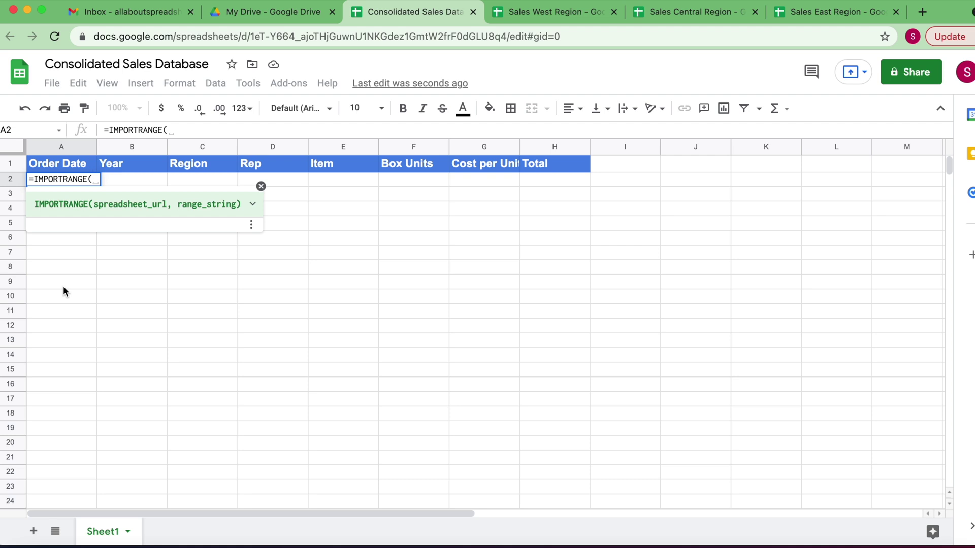
click(546, 15)
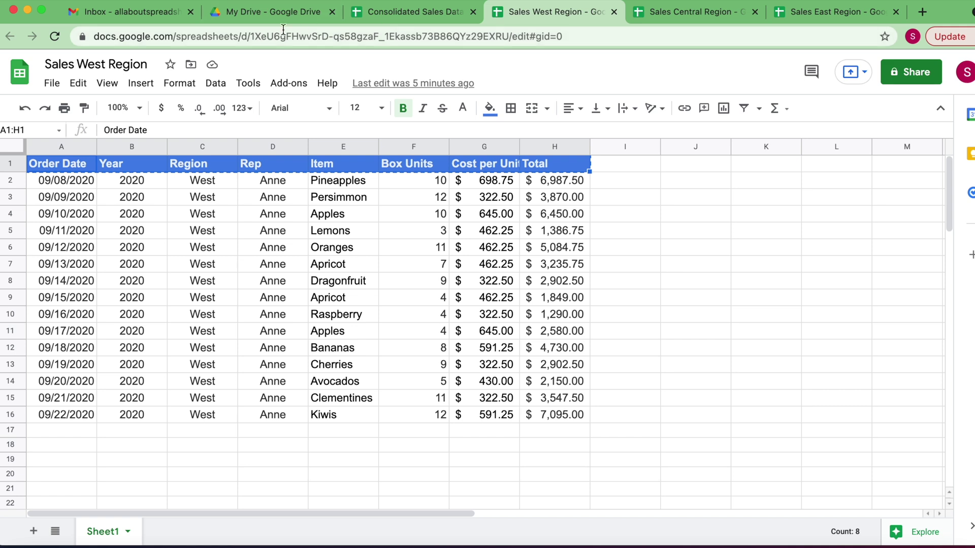
Paste the West spreadsheet's ID into IMPORTRANGE as a quoted first argument and show the function help
drag(251, 37, 509, 39)
key(super+c)
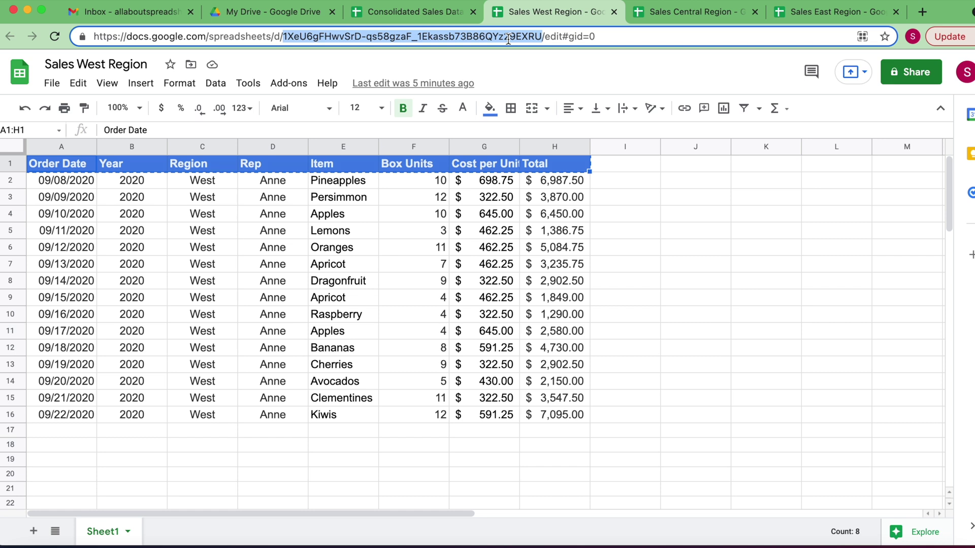
click(430, 11)
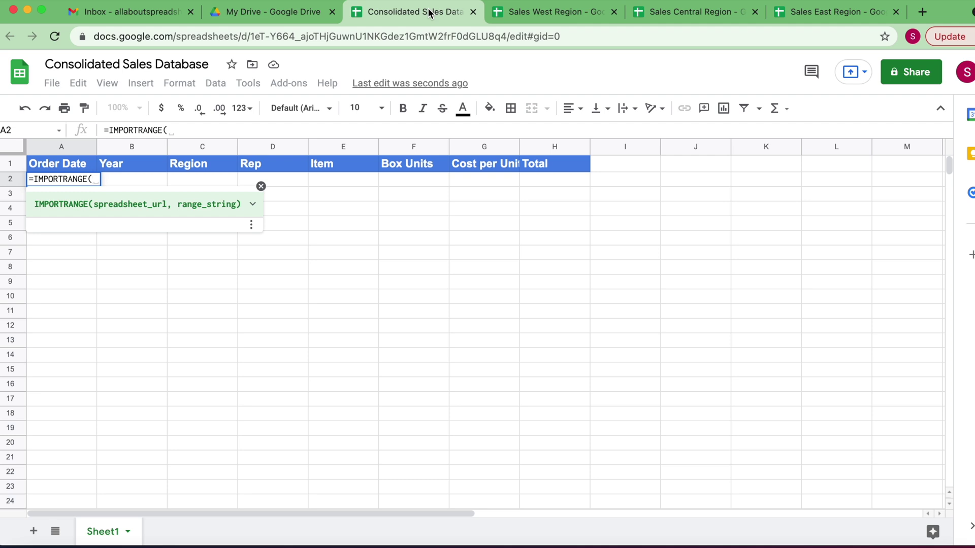
key(super+v)
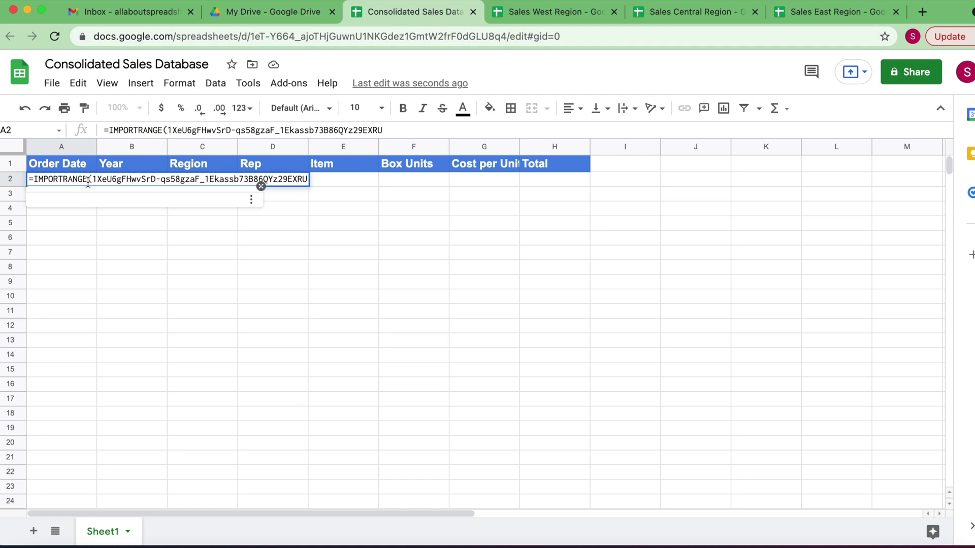
click(93, 179)
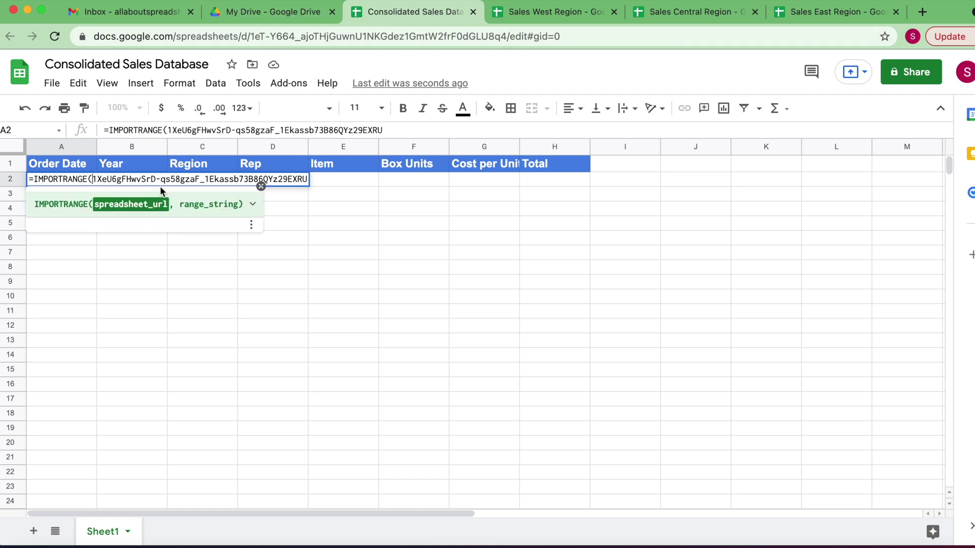
text(")
click(311, 174)
text(")
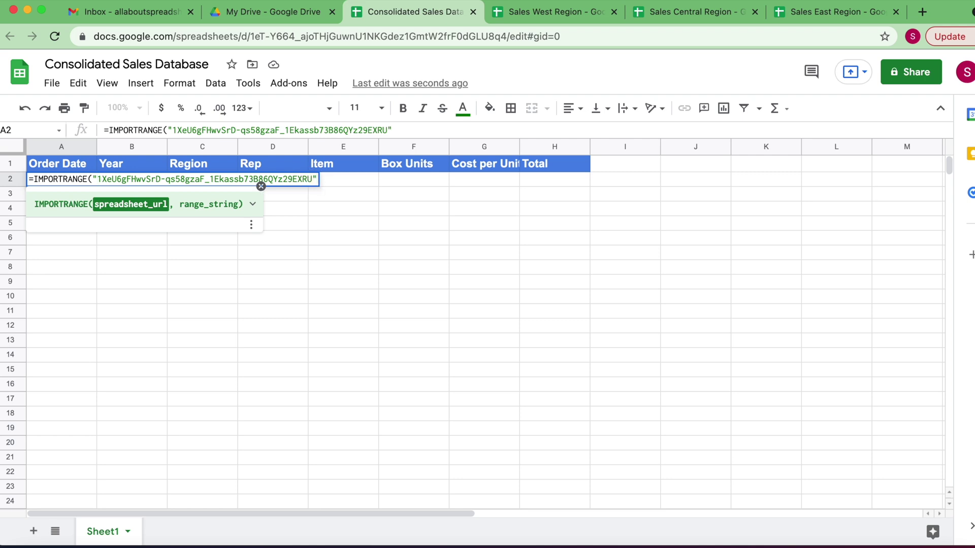
text(,)
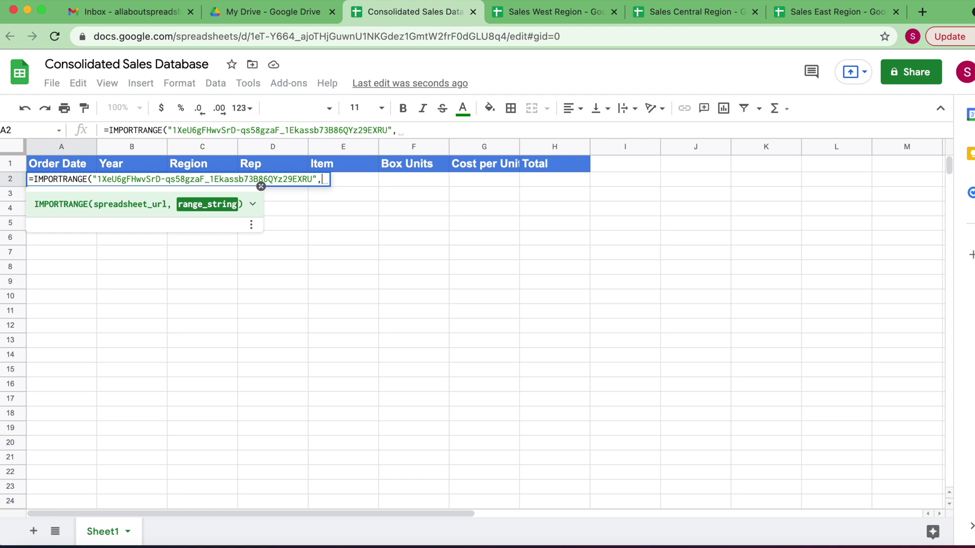
click(252, 205)
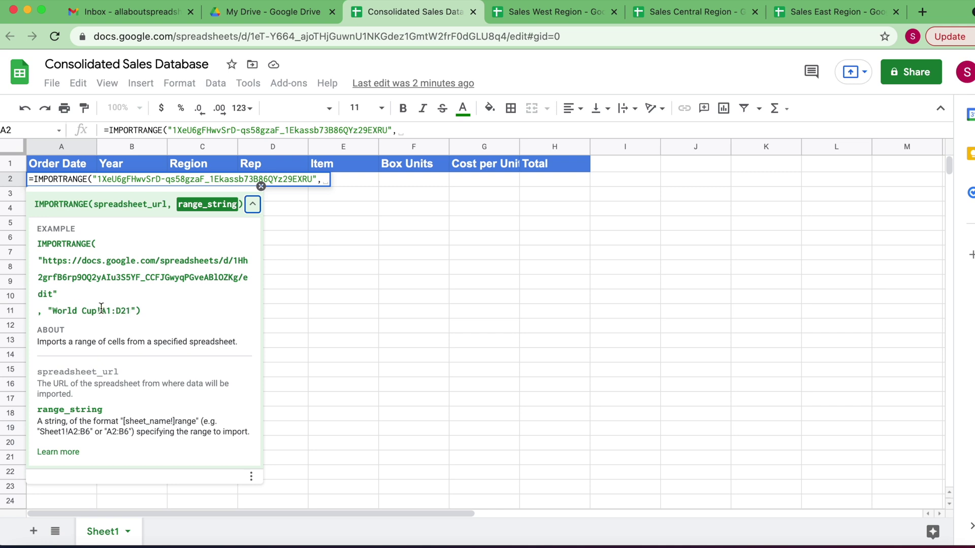
Rename the West spreadsheet's Sheet1 tab to 'Sales' and return to the consolidated sheet
click(523, 15)
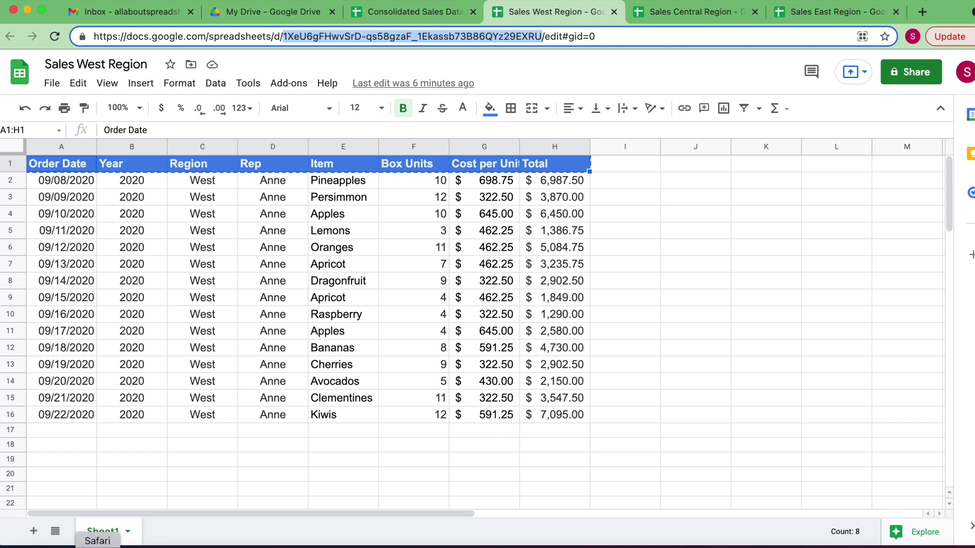
double_click(106, 533)
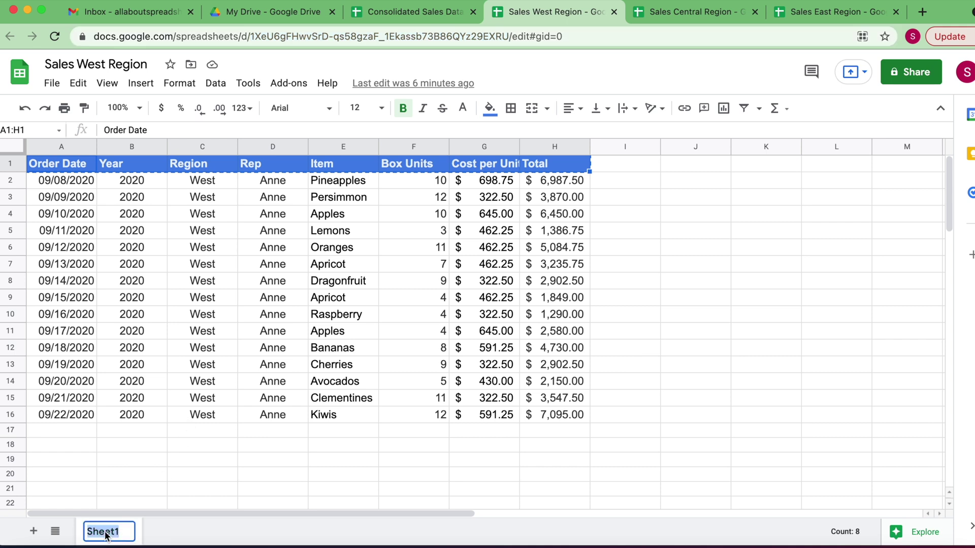
text(Sales)
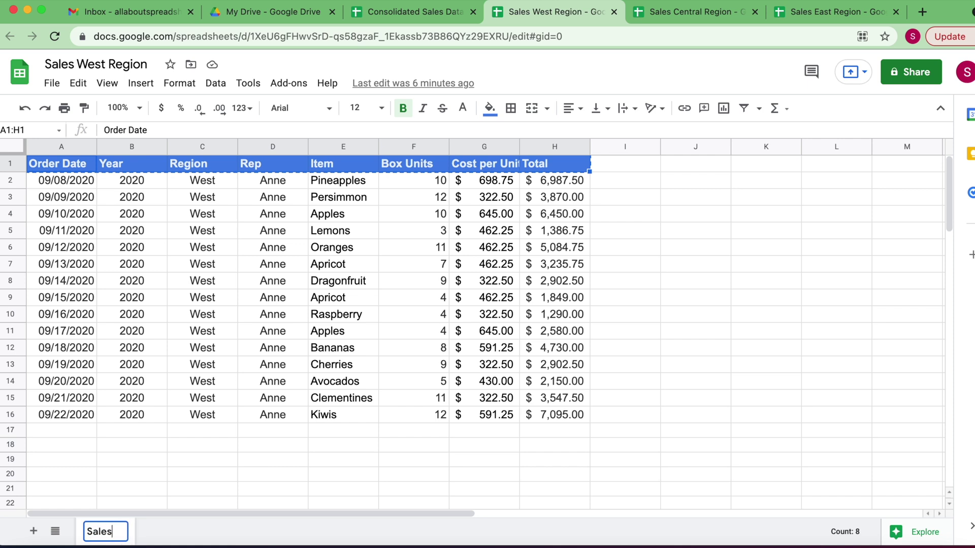
text( Tab)
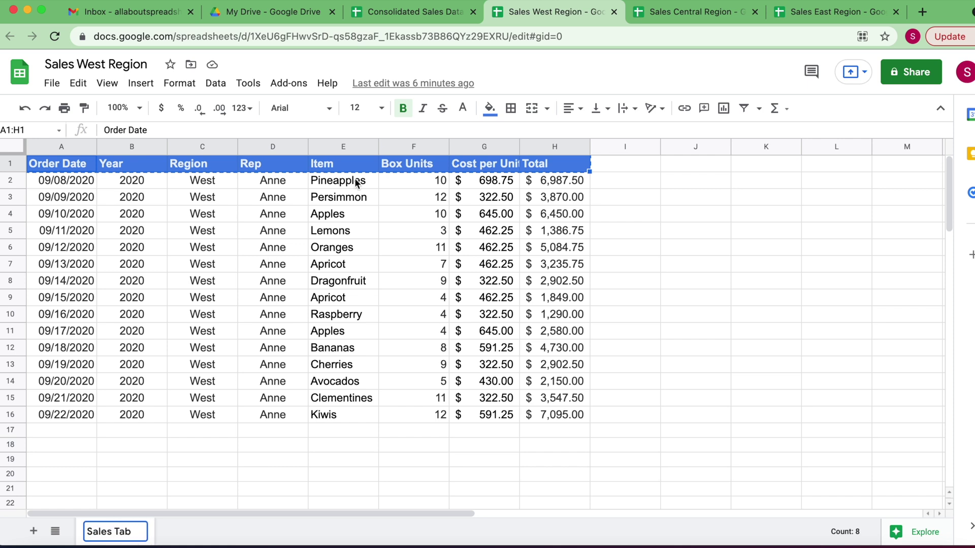
key(BackSpace)
key(BackSpace)
key(BackSpace)
key(BackSpace)
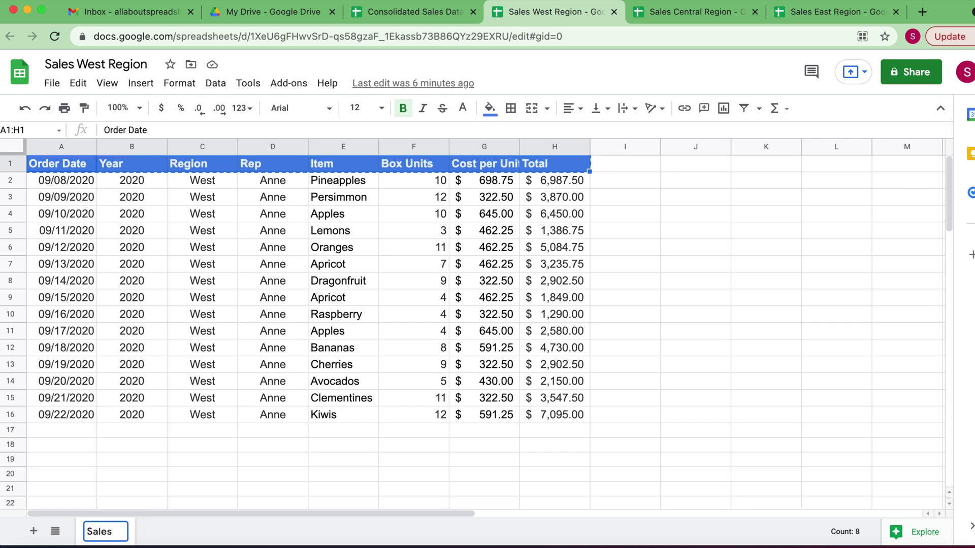
click(368, 212)
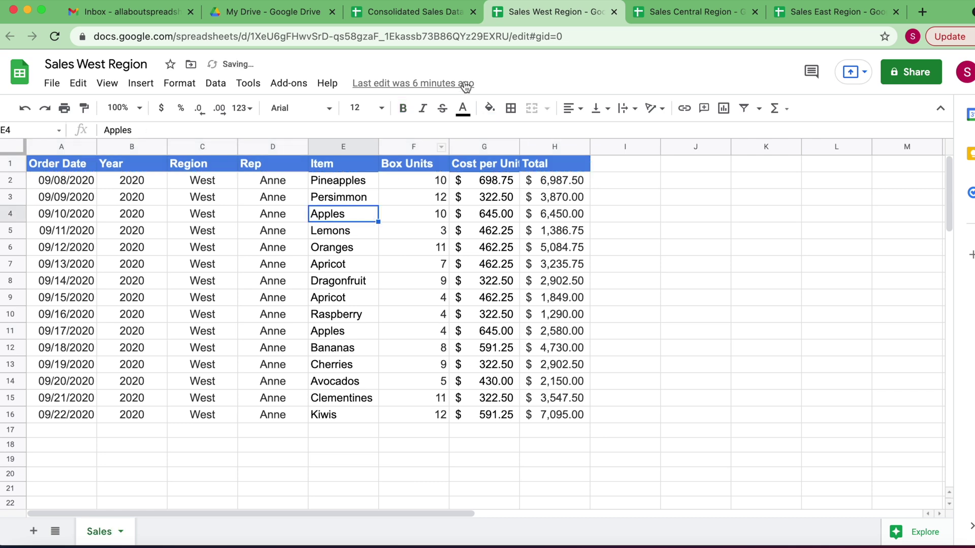
click(428, 14)
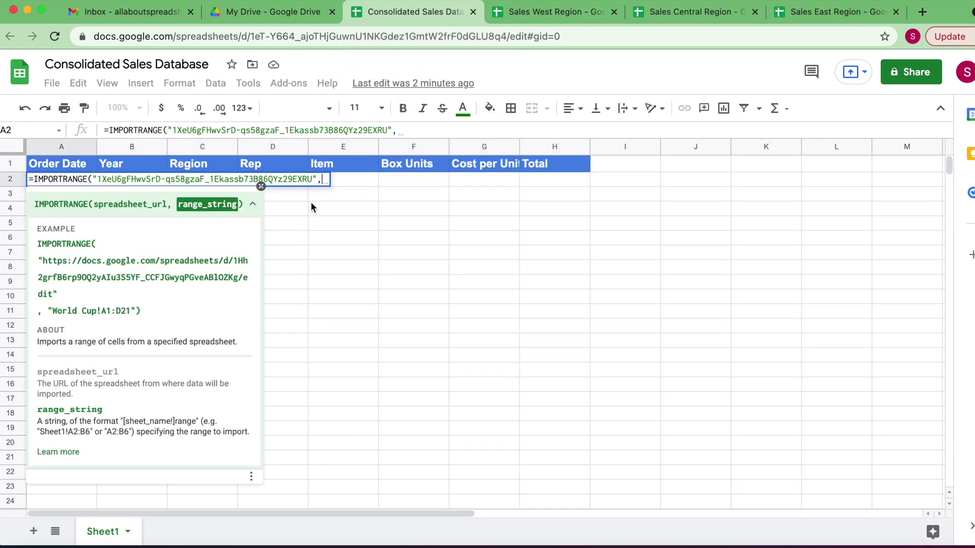
Finish A2's formula with the open-ended range "Sales!A2:H" after checking the West data extent, and commit it
text(")
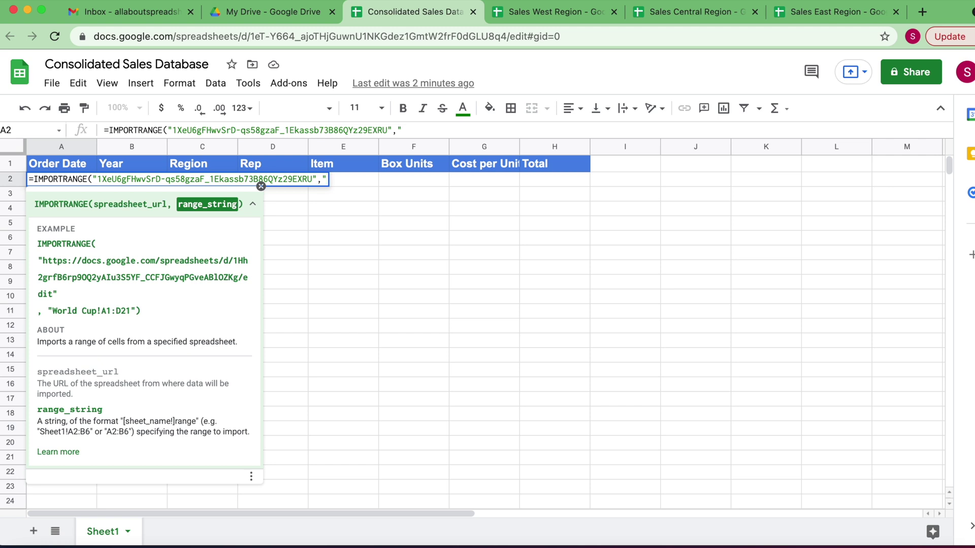
text(Sales)
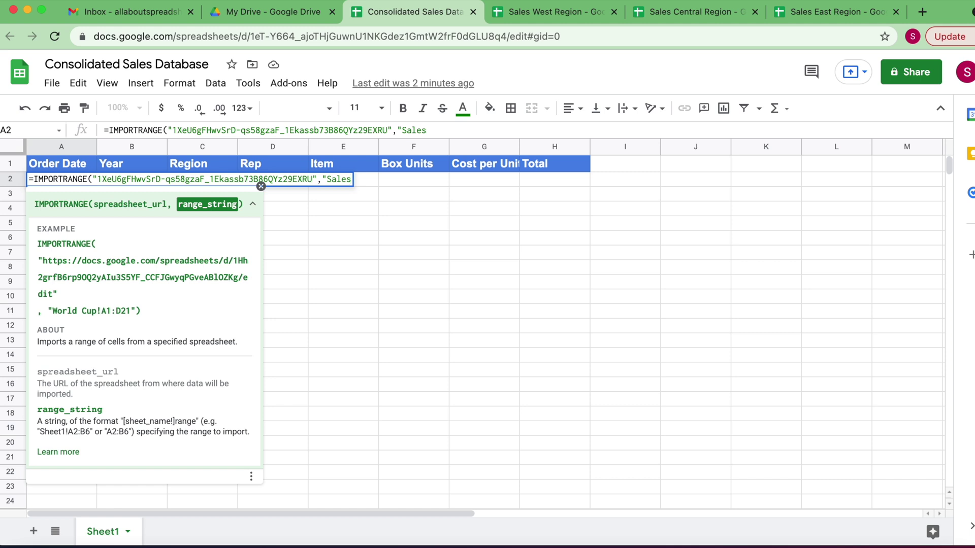
text(!)
click(549, 11)
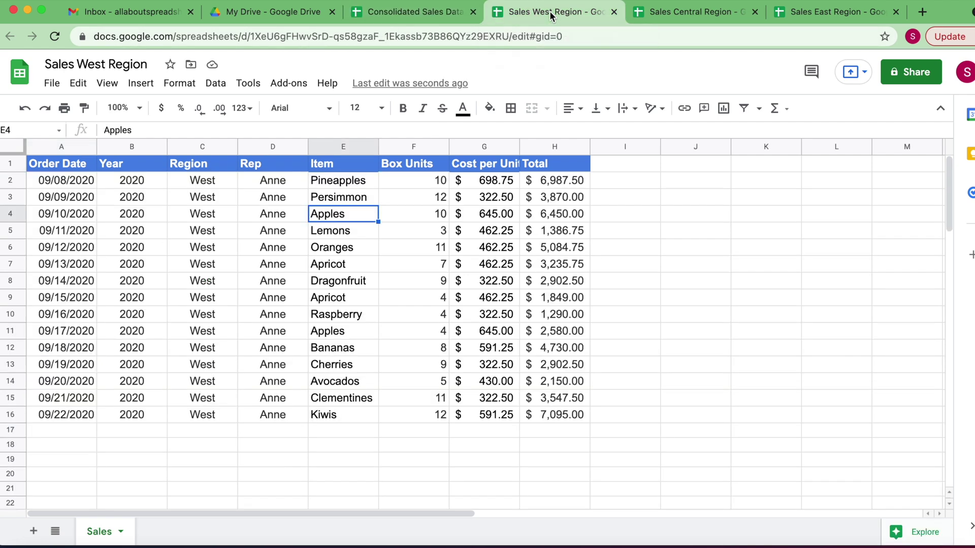
click(50, 181)
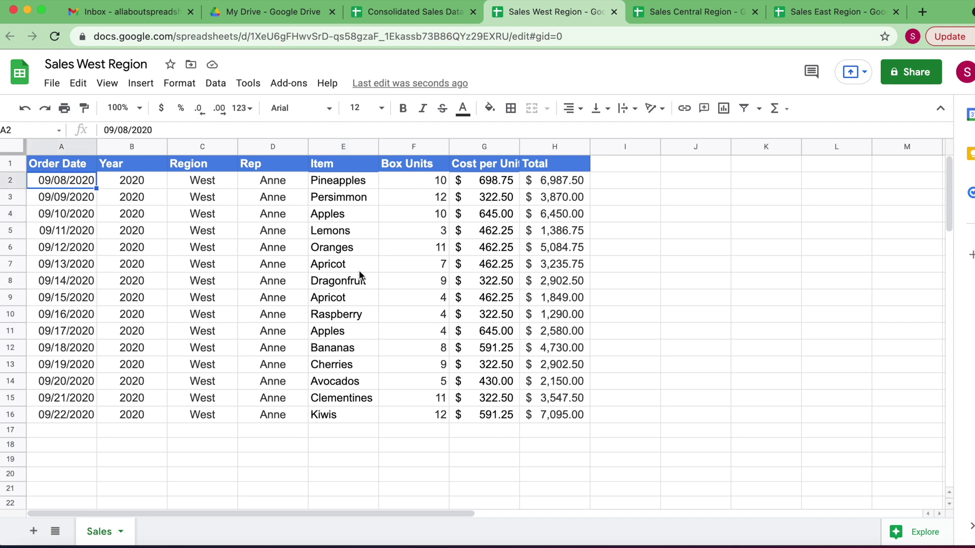
click(550, 414)
click(417, 11)
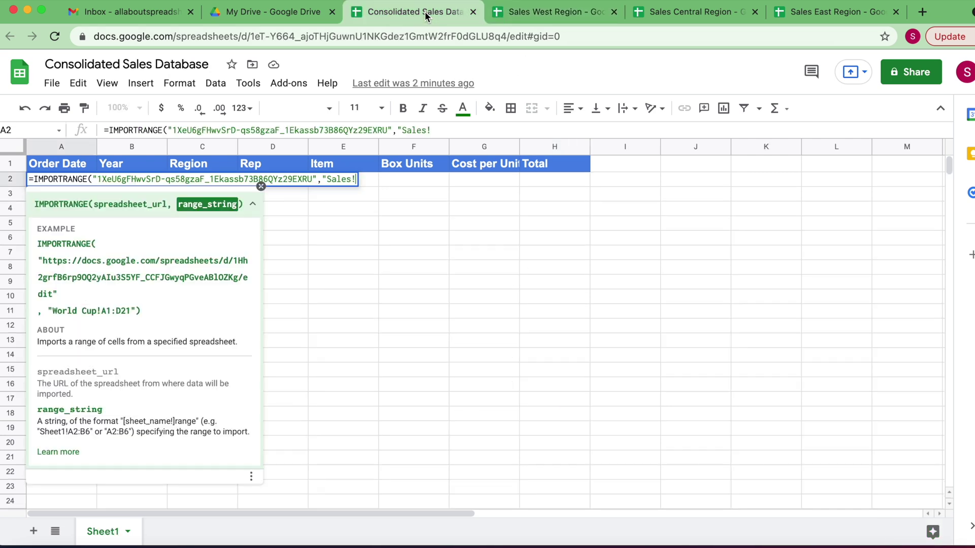
text(A2:H16)
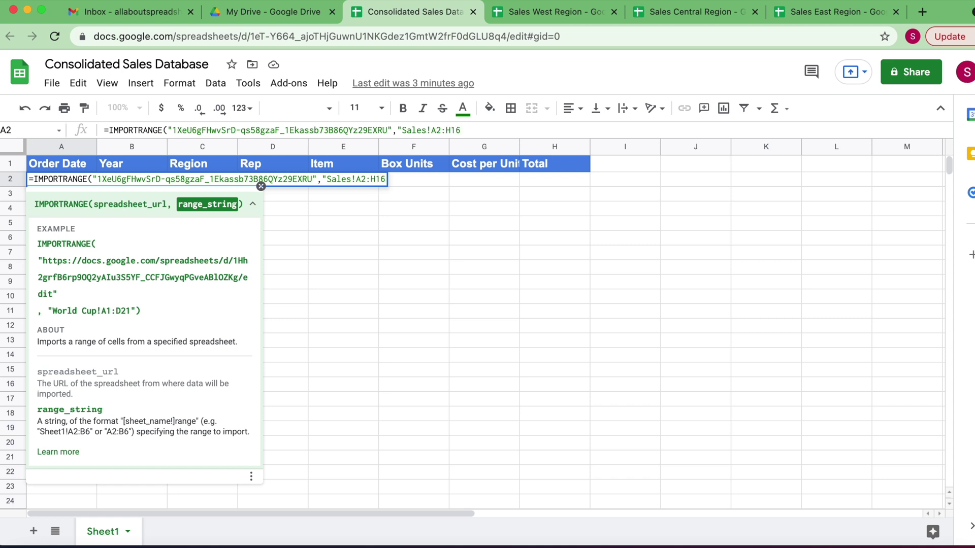
key(BackSpace)
key(BackSpace)
text("))
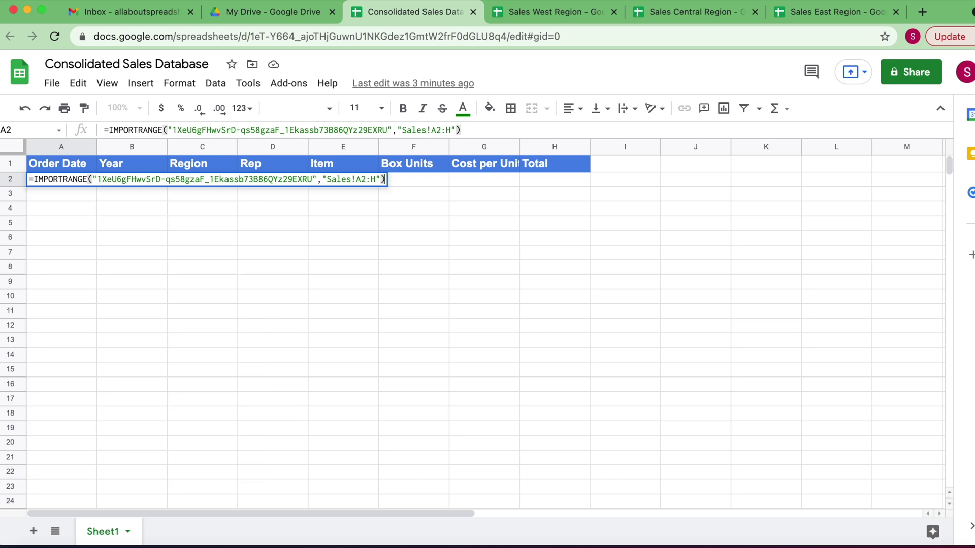
key(Return)
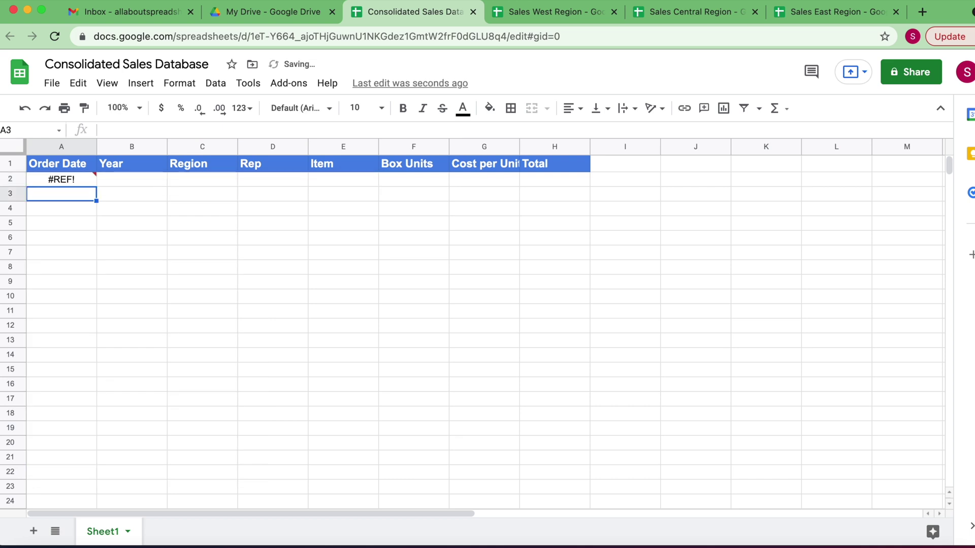
double_click(76, 178)
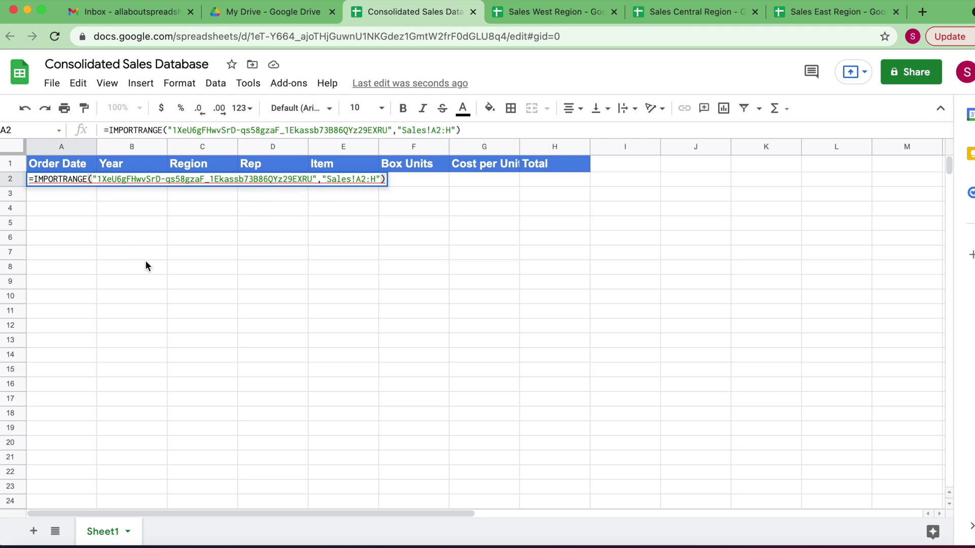
click(59, 213)
Allow access so the West rows import, then select A2's full formula text in the formula bar
click(74, 179)
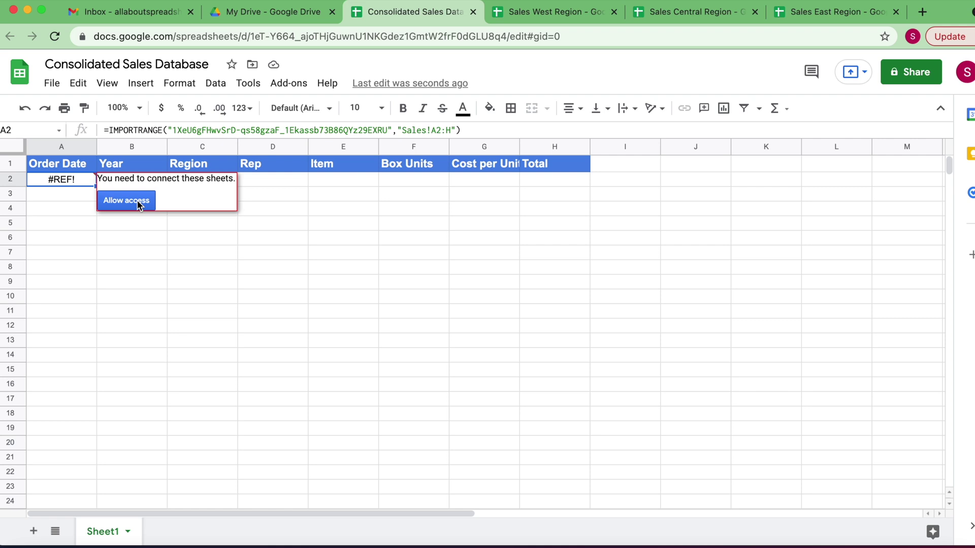
click(139, 203)
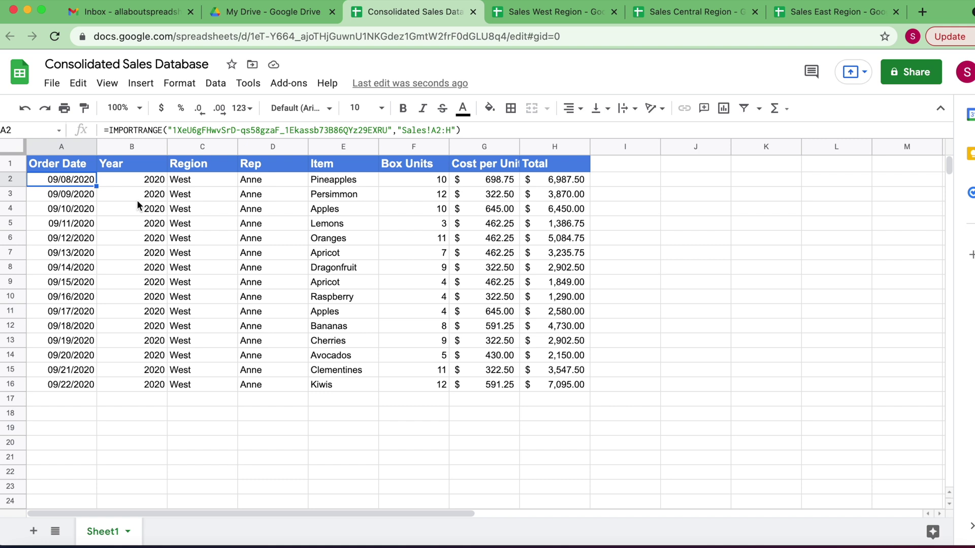
click(109, 130)
click(122, 130)
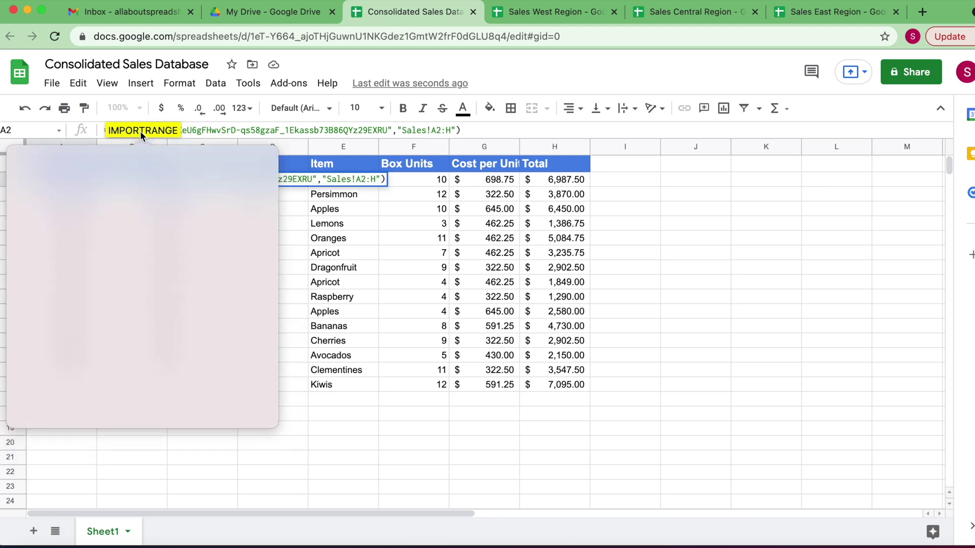
click(186, 131)
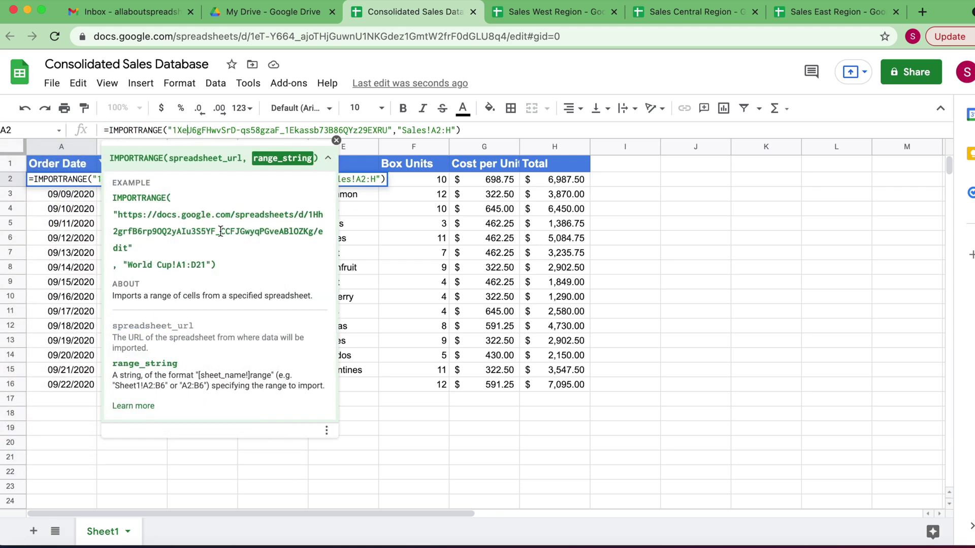
click(337, 140)
drag(106, 131, 464, 129)
key(super+c)
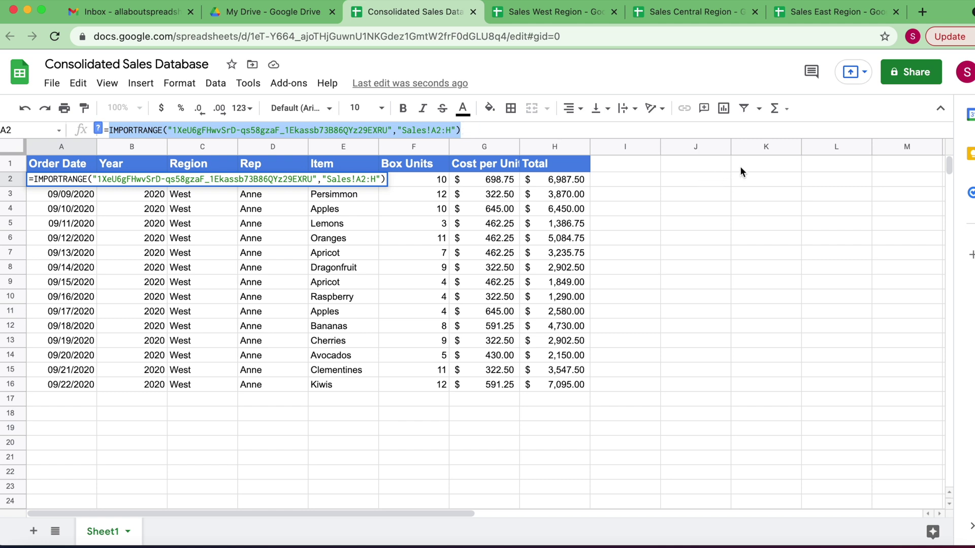
click(708, 165)
Paste the West IMPORTRANGE formula text into J1 as a spare copy, leaving A2 unchanged
key(super+v)
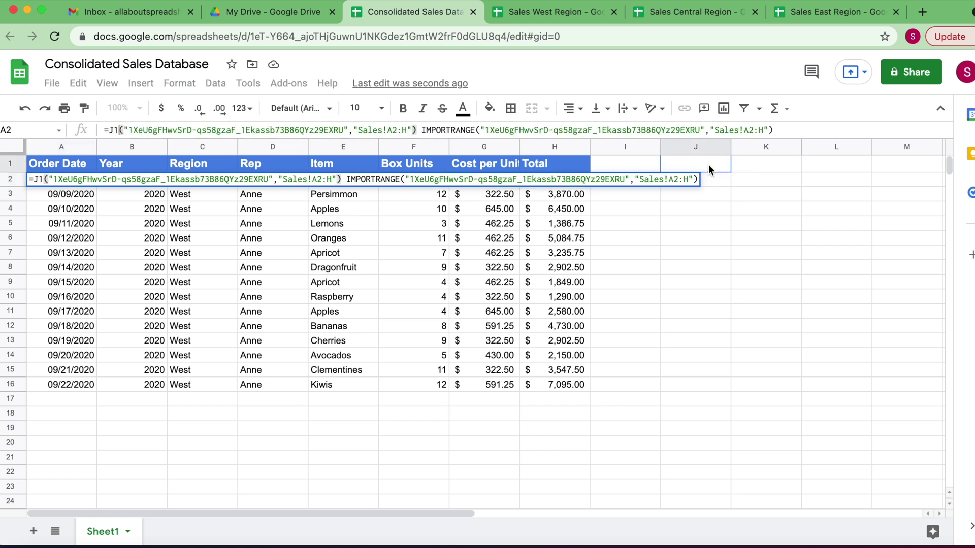
key(Escape)
click(711, 165)
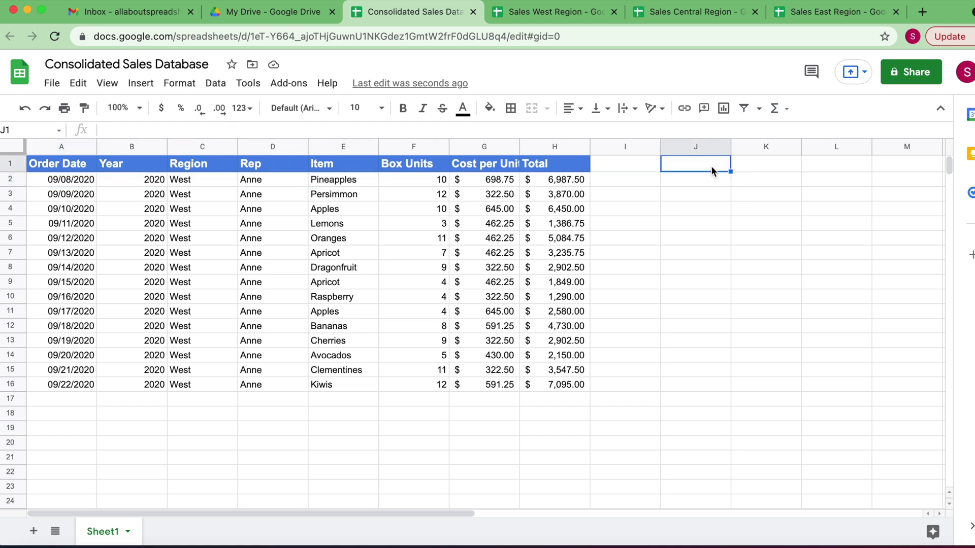
key(super+v)
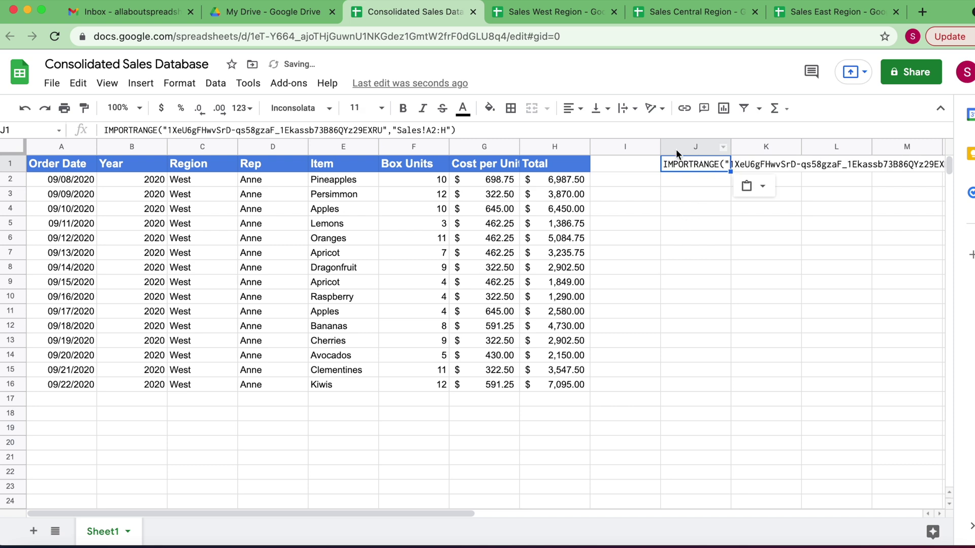
click(63, 181)
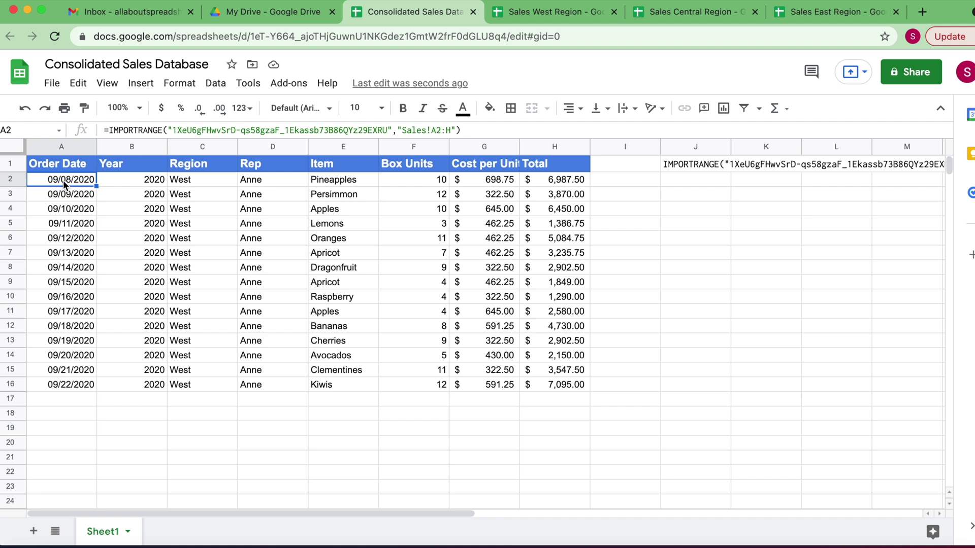
Delete the West spreadsheet ID from A2's IMPORTRANGE formula
double_click(63, 181)
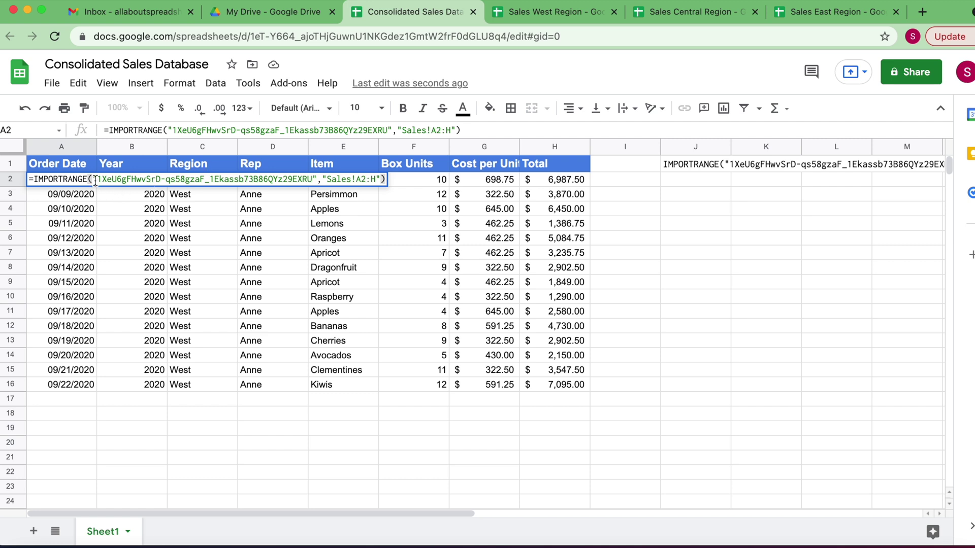
drag(98, 182, 310, 180)
key(BackSpace)
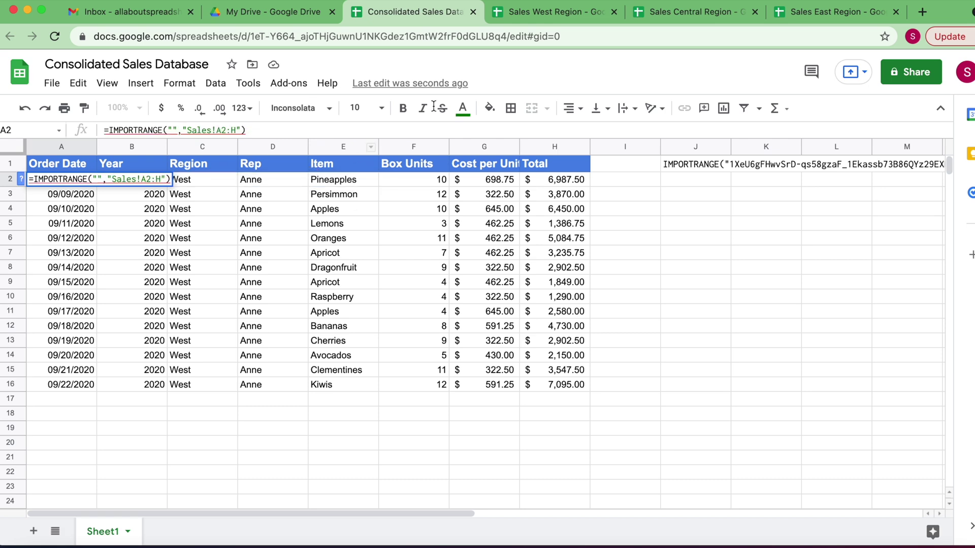
Insert the Sales Central Region spreadsheet ID into A2's formula and commit it
click(686, 14)
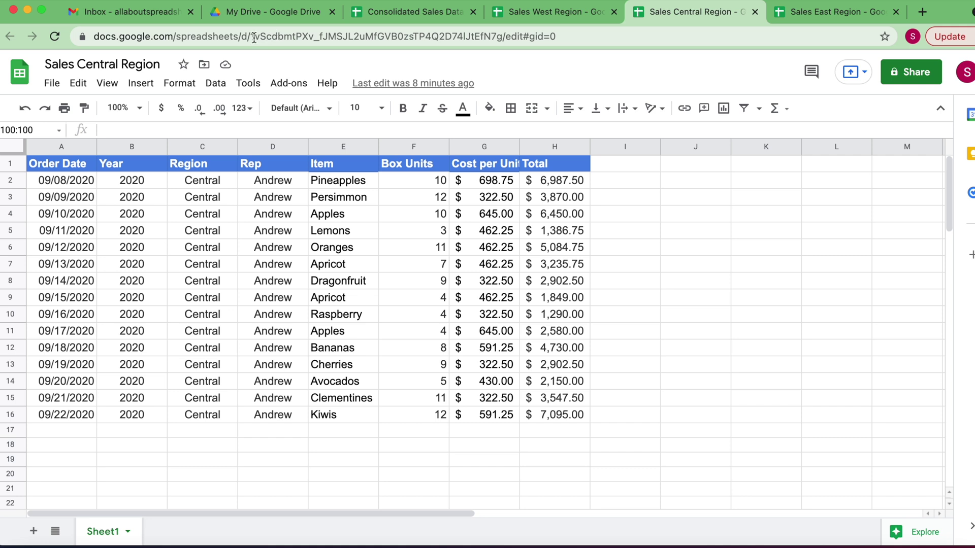
click(253, 37)
click(250, 36)
click(243, 231)
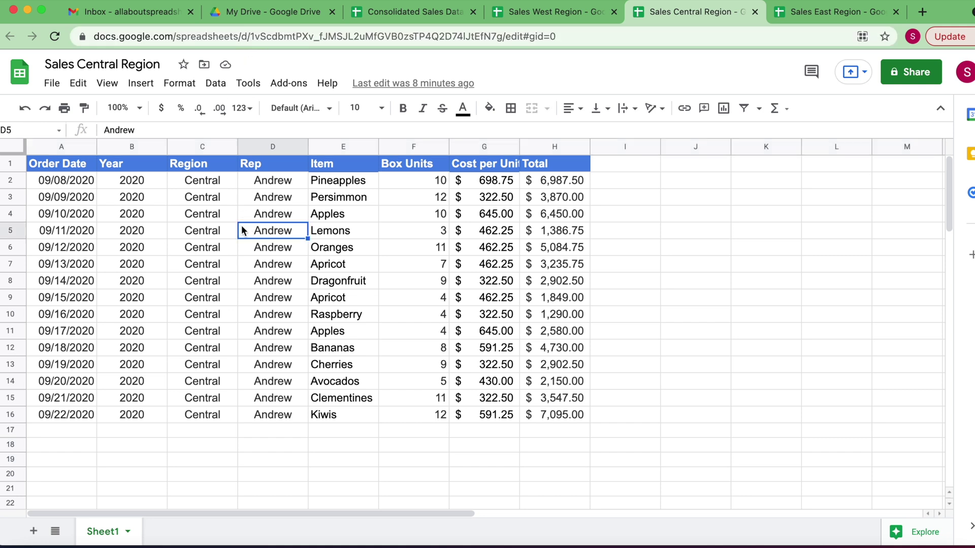
double_click(259, 36)
key(super+c)
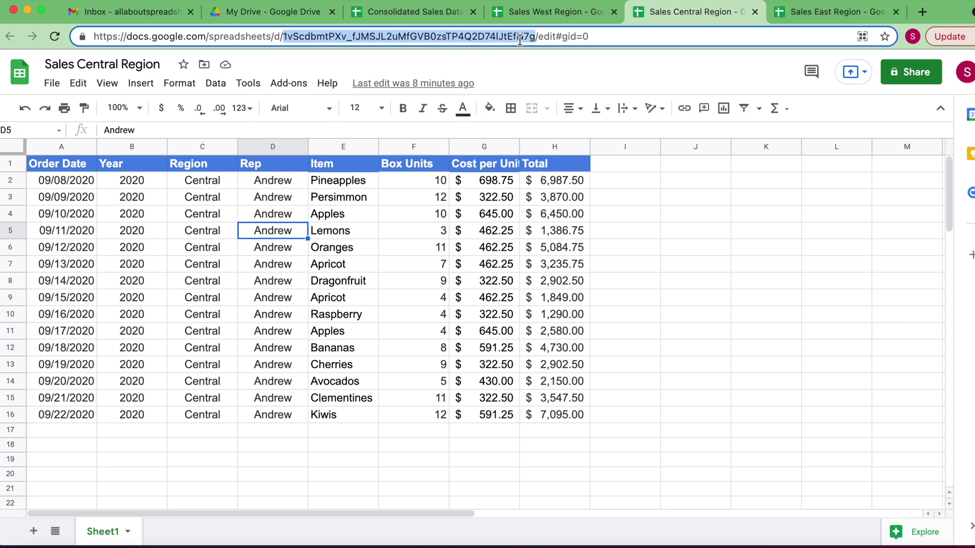
click(426, 12)
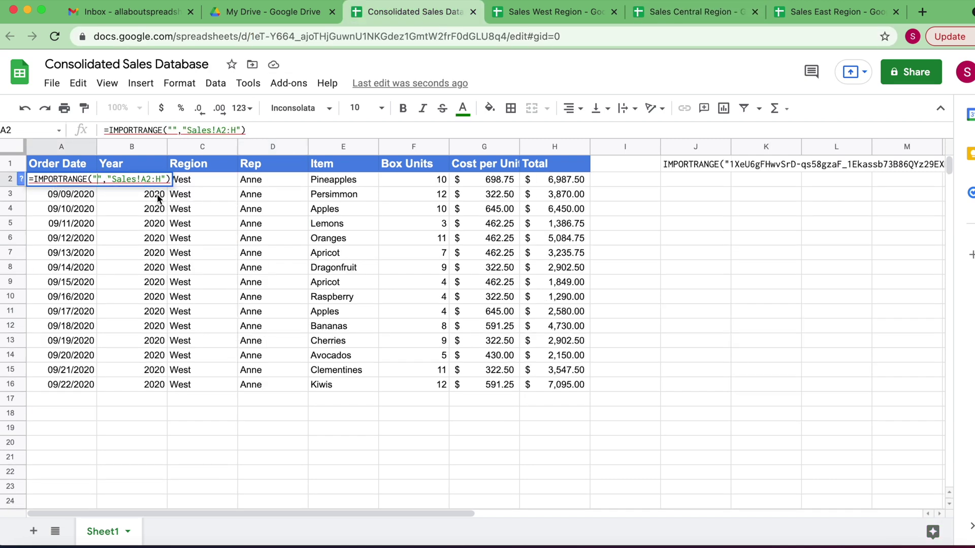
key(super+v)
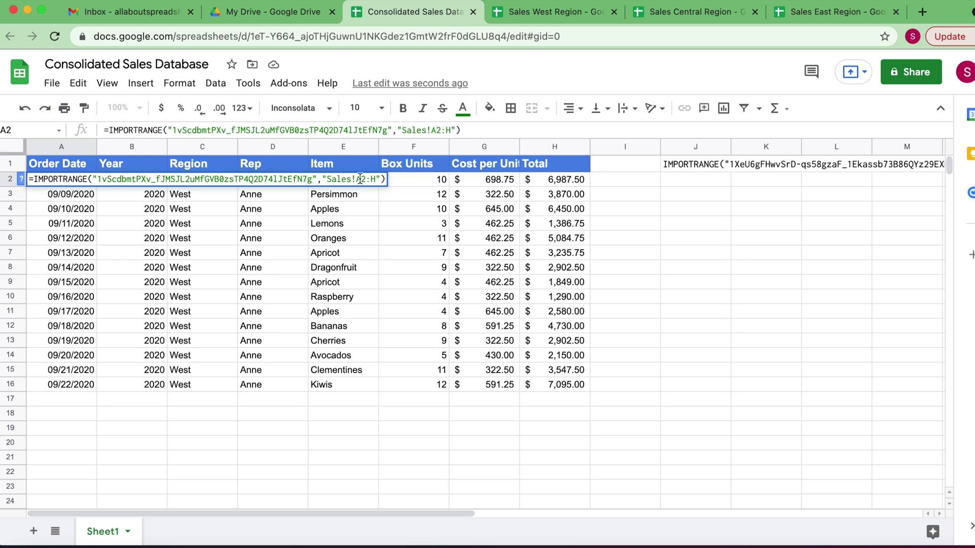
click(684, 13)
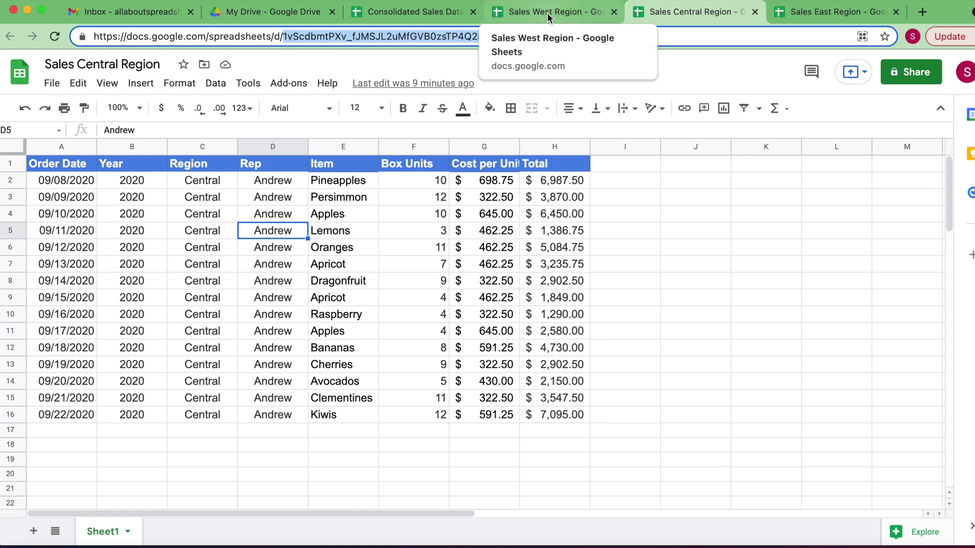
click(394, 14)
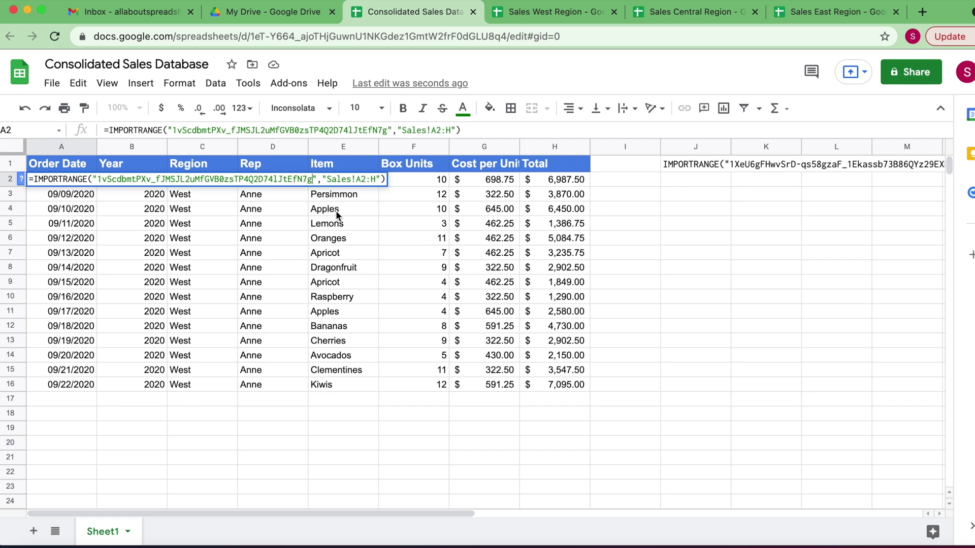
key(Return)
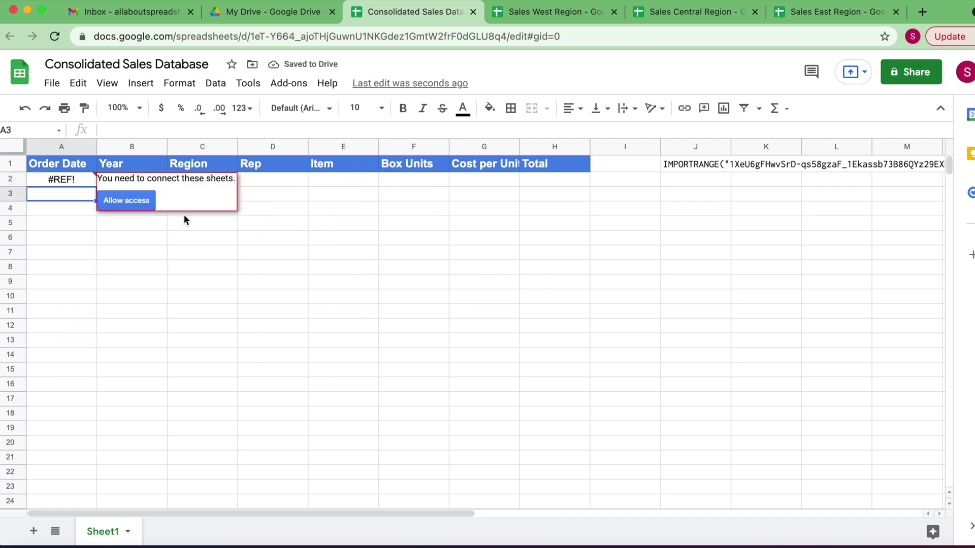
Allow access between the consolidated and Central spreadsheets, then select A2
click(128, 201)
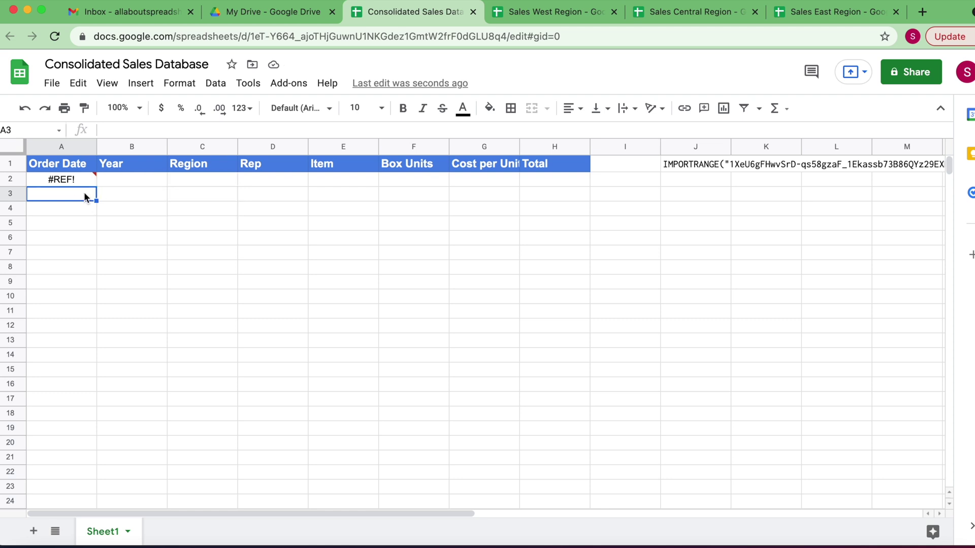
mouse_move(82, 179)
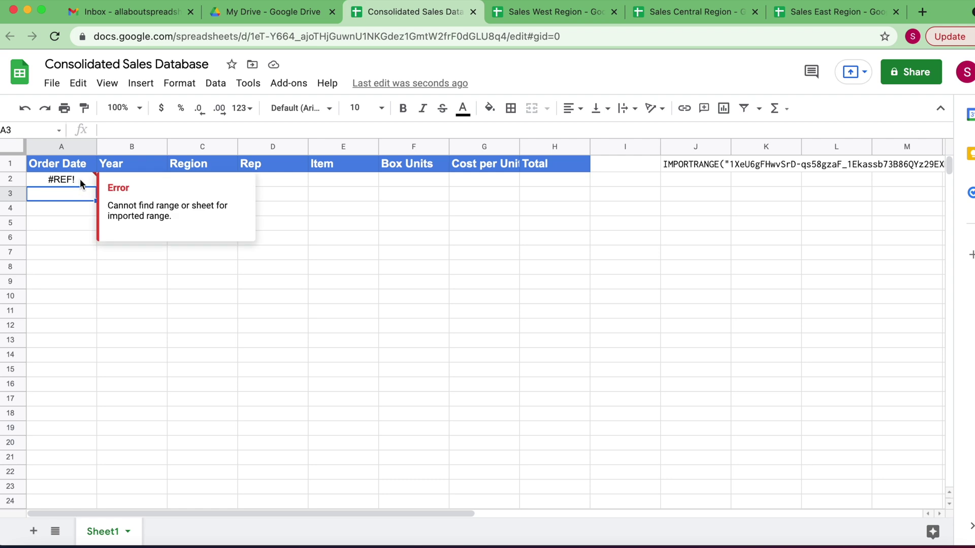
click(81, 179)
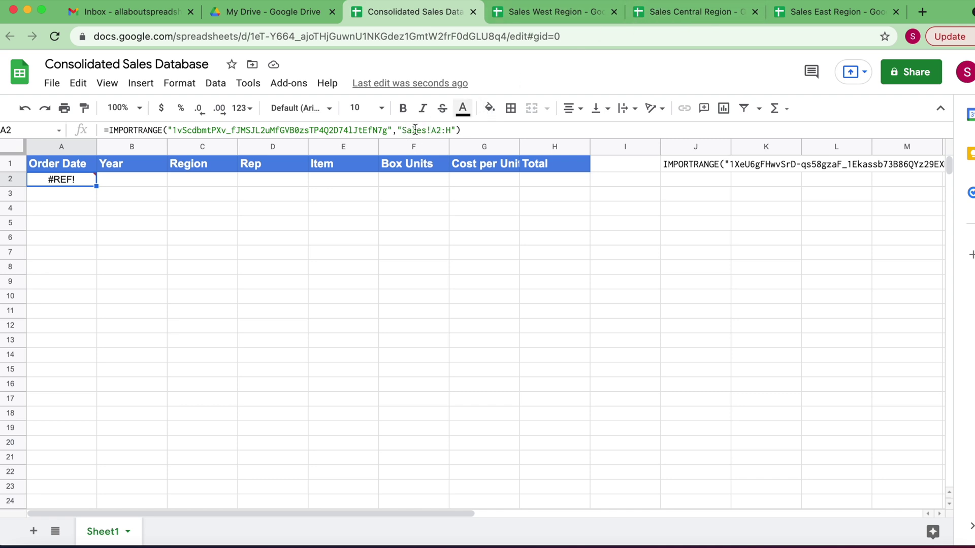
Rename the Central spreadsheet's Sheet1 tab to 'Sales' so its 15 rows import
click(683, 12)
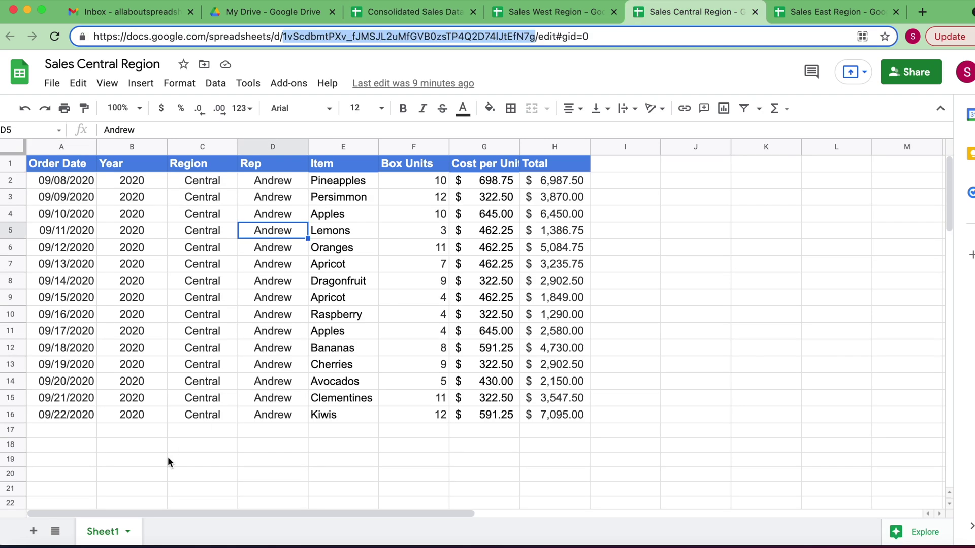
double_click(105, 533)
text(Sales)
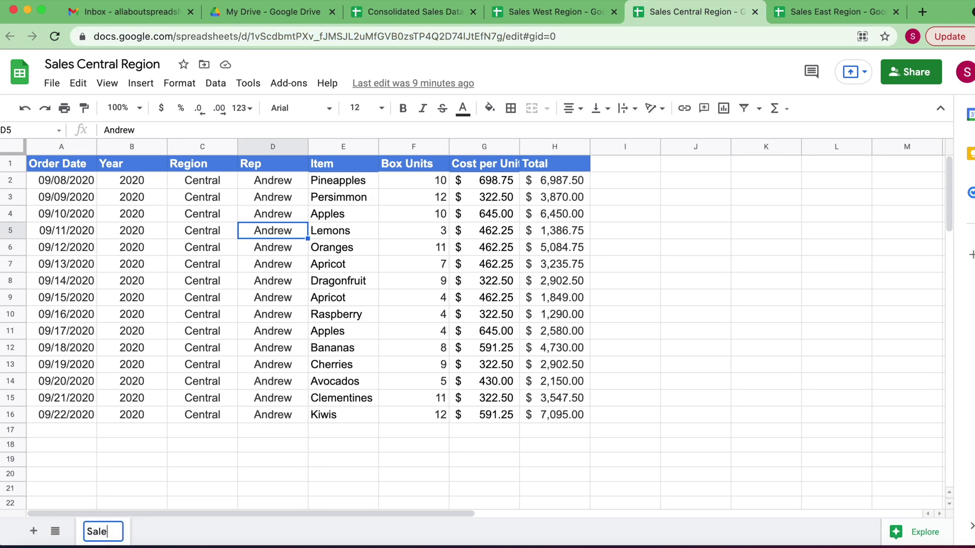
click(371, 235)
click(436, 12)
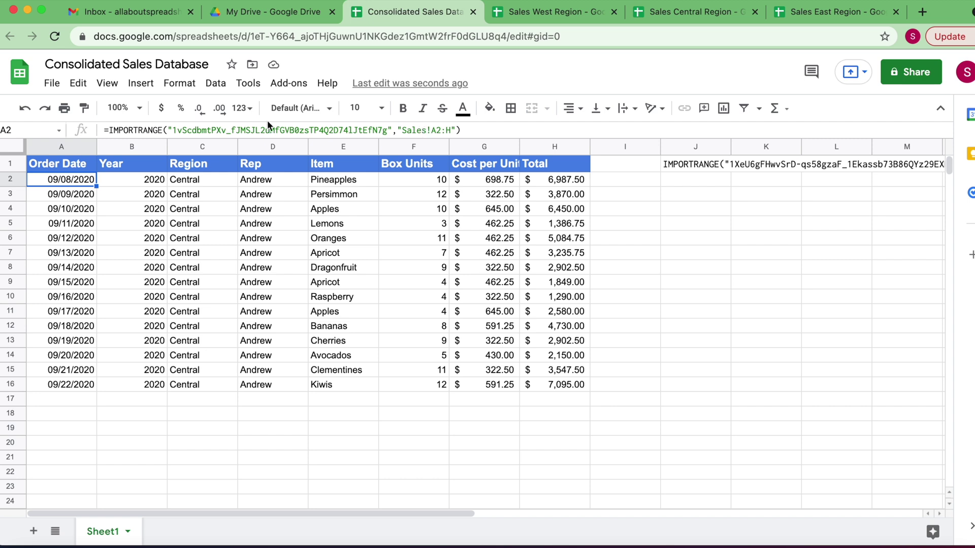
Copy A2's Central IMPORTRANGE formula text into cell J2
click(110, 131)
click(193, 130)
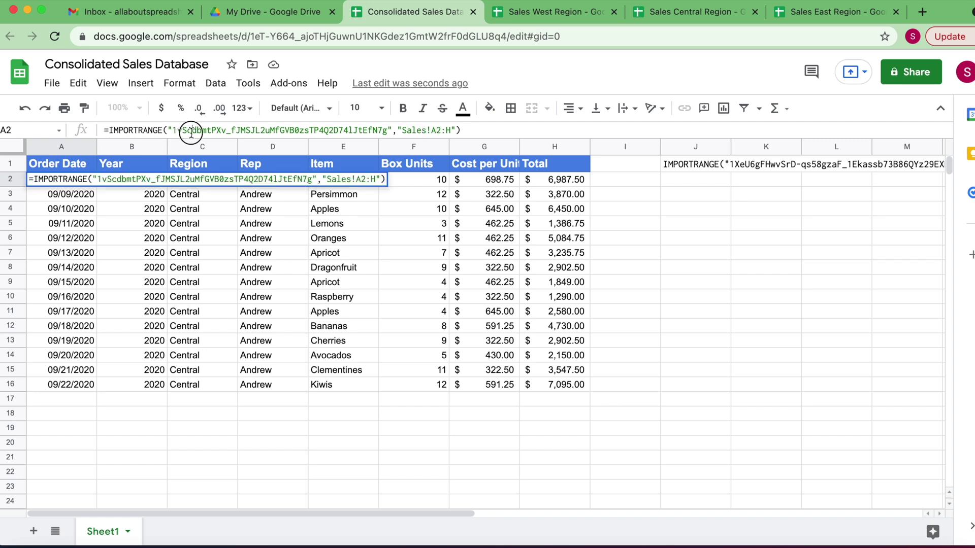
drag(463, 130, 109, 130)
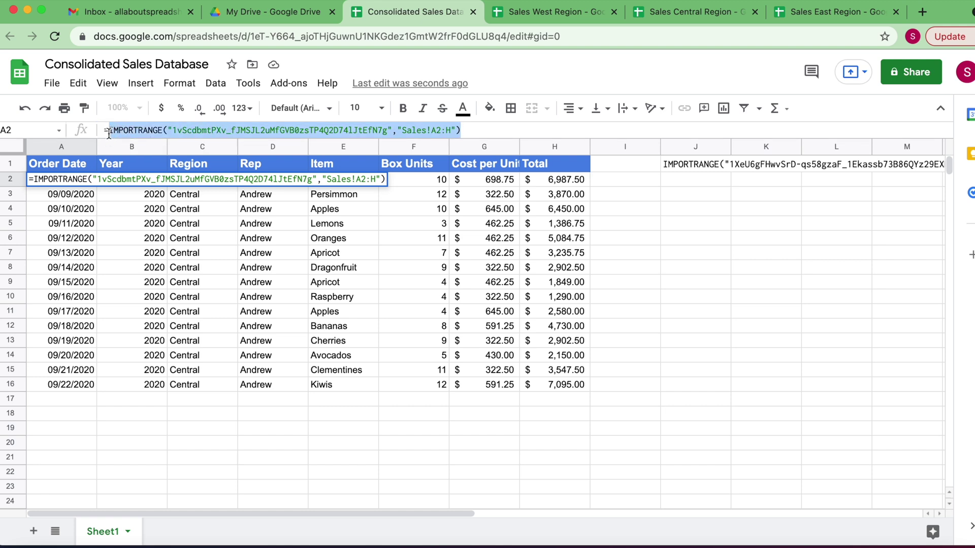
key(ctrl+c)
click(710, 179)
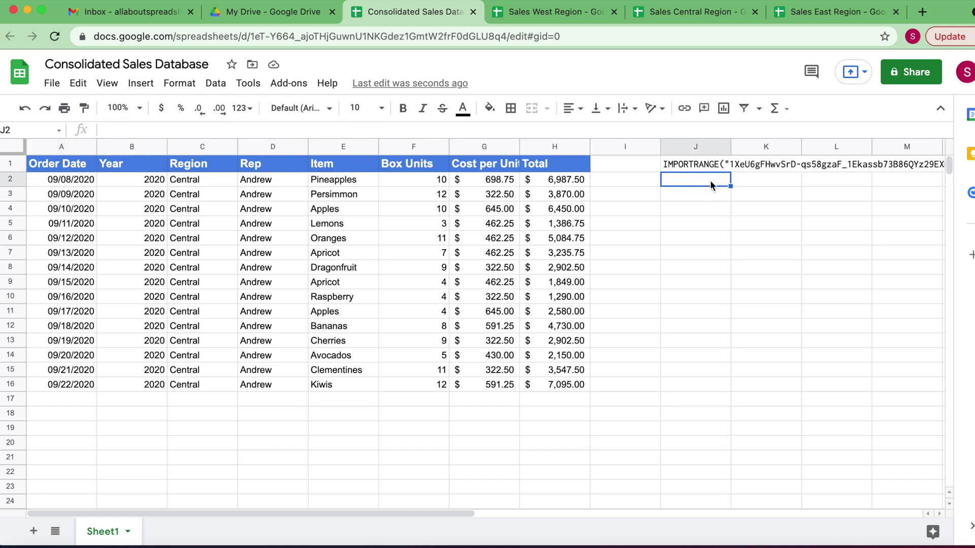
key(ctrl+v)
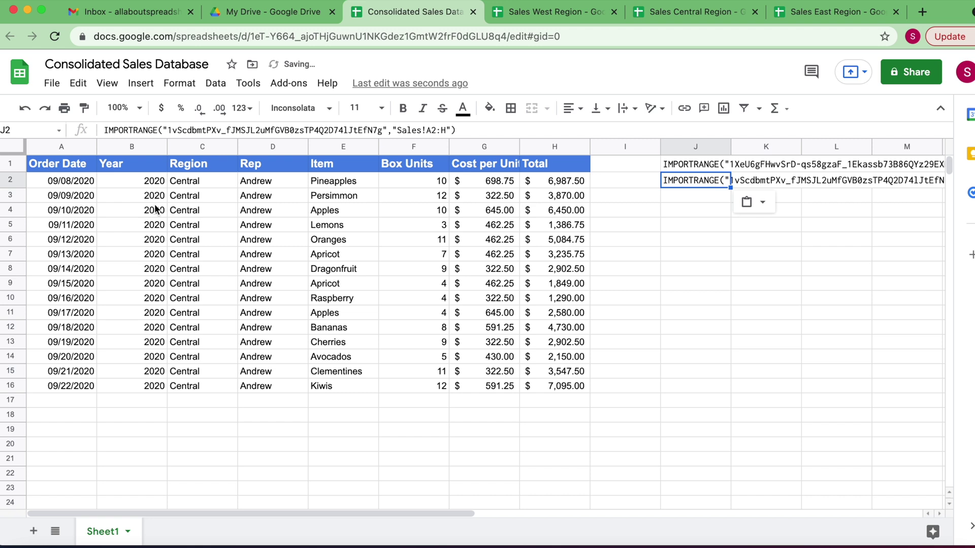
Delete the Central spreadsheet ID from A2's formula, leaving empty quotes
click(71, 180)
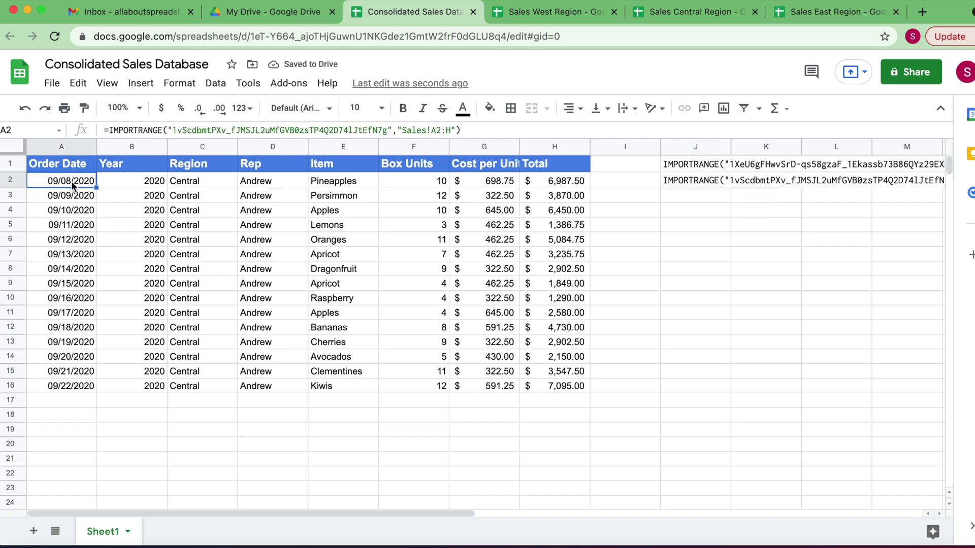
click(220, 130)
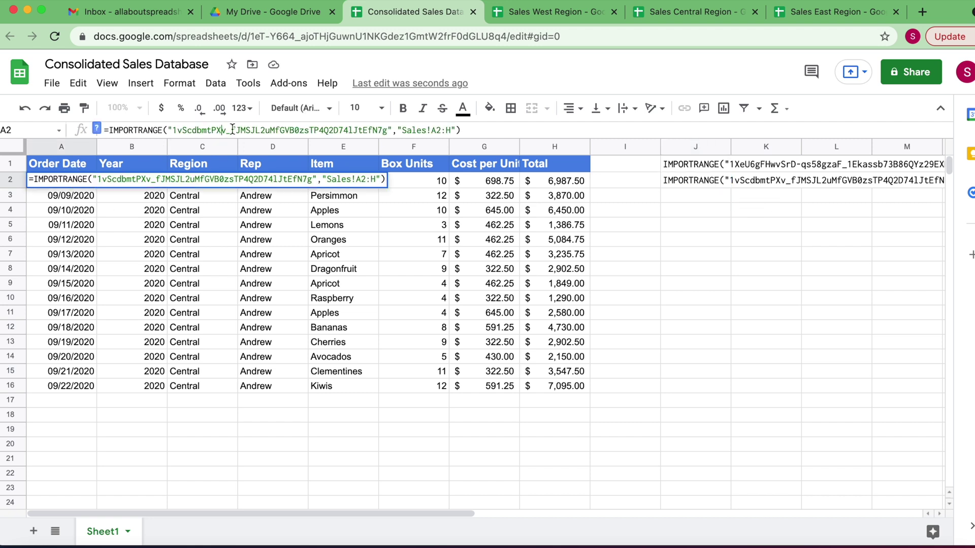
drag(387, 130, 175, 133)
key(BackSpace)
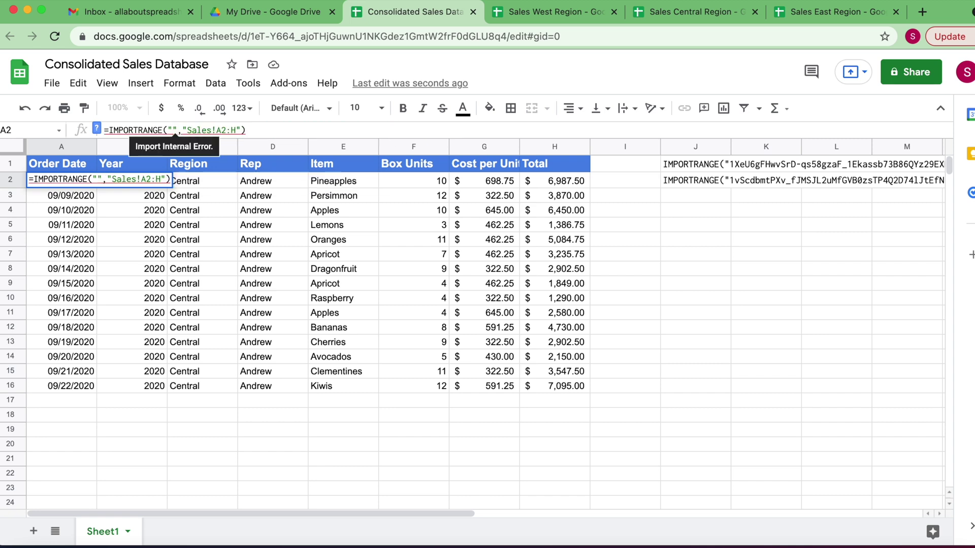
Replace the spreadsheet ID in A2's IMPORTRANGE with the Sales East Region spreadsheet's ID
click(811, 14)
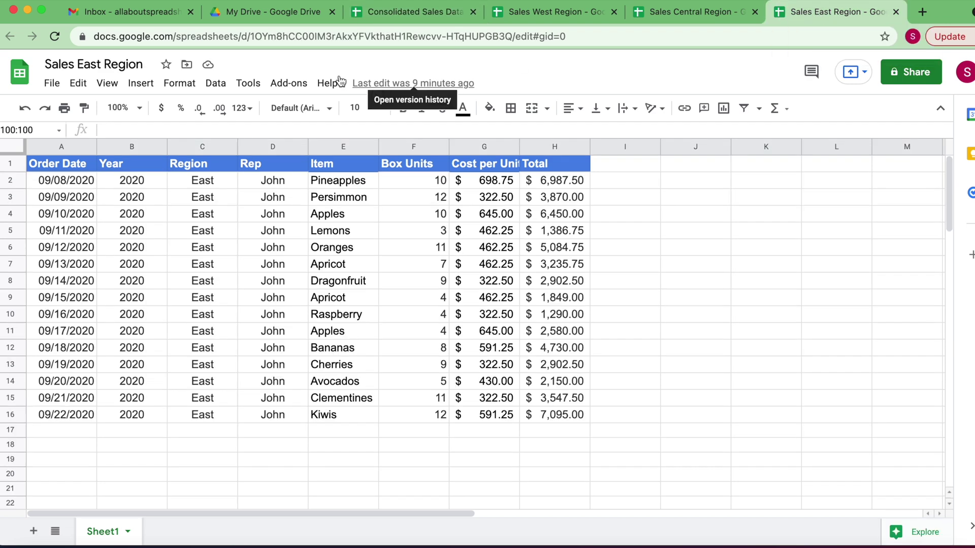
drag(250, 36, 452, 45)
drag(498, 40, 512, 40)
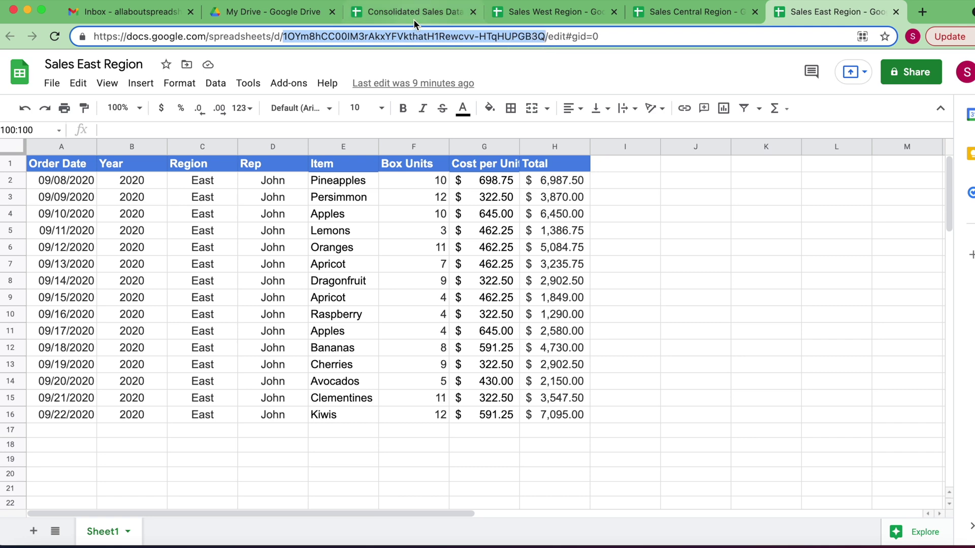
click(415, 13)
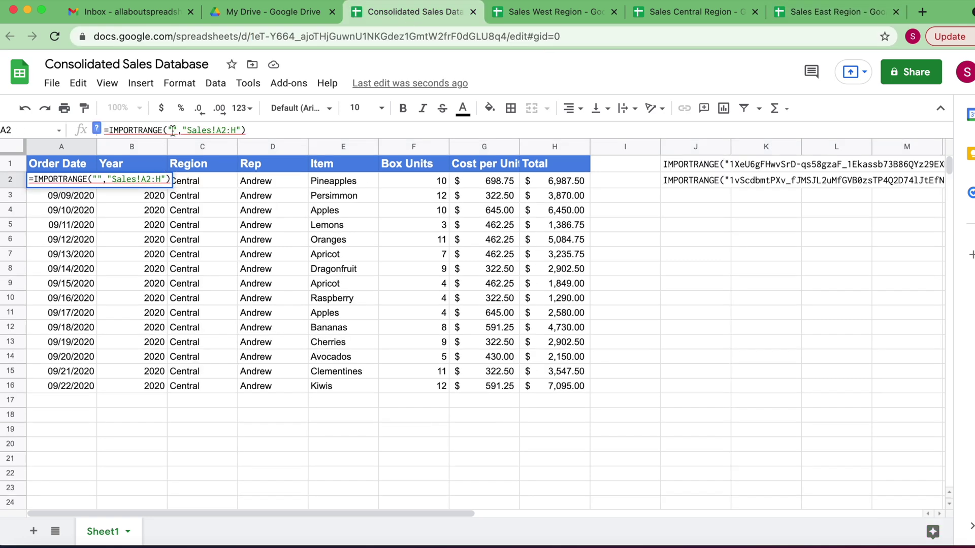
key(super+v)
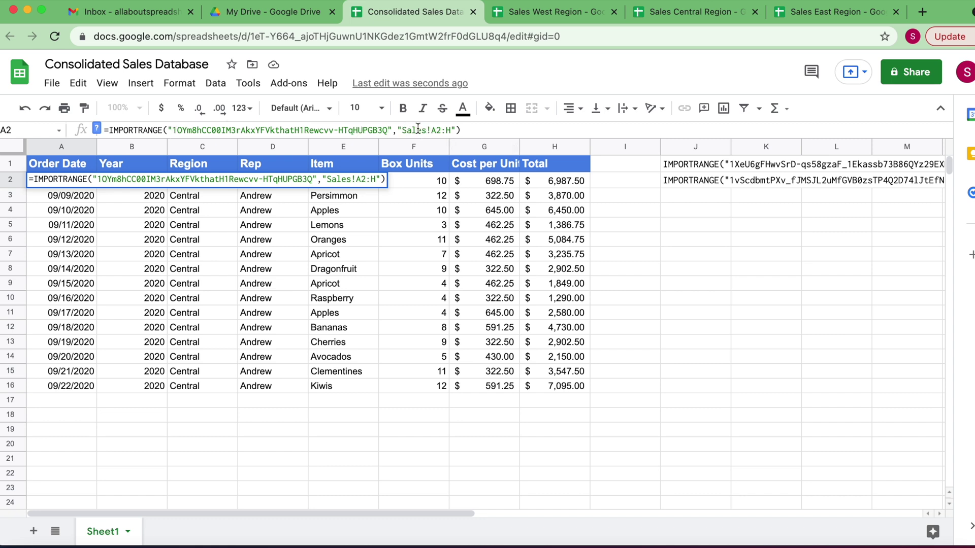
click(316, 236)
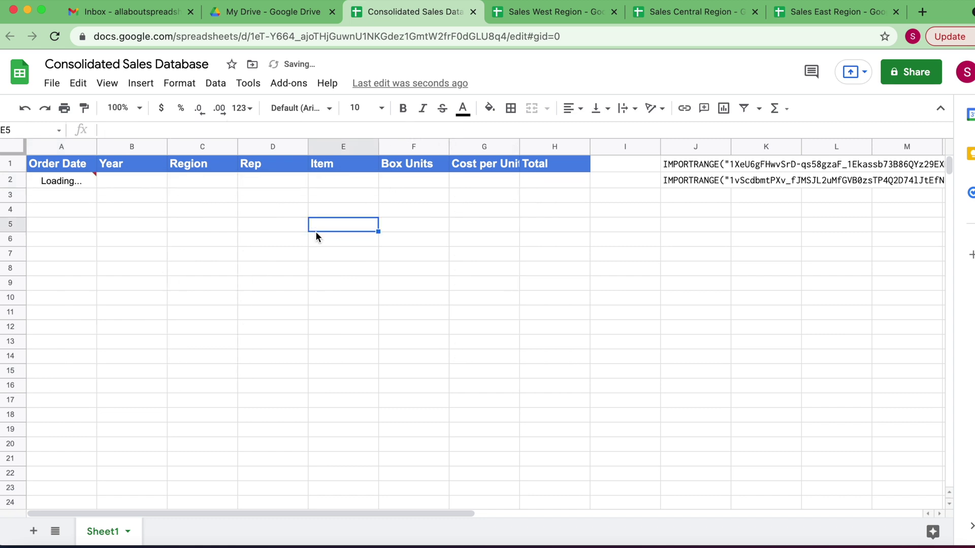
Rename Sheet1 in Sales East Region to 'Sales' and return to the Consolidated Sales Database
click(854, 15)
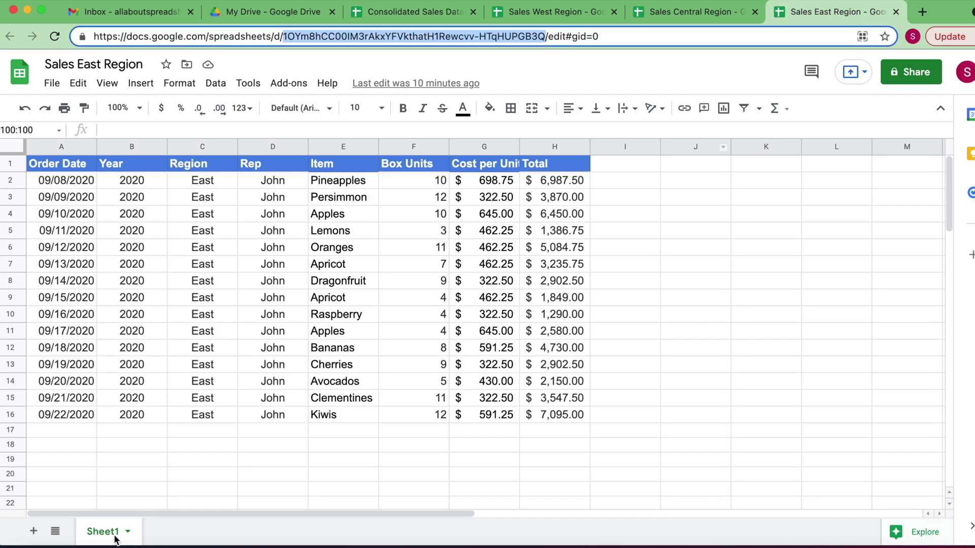
double_click(98, 533)
text(Sales)
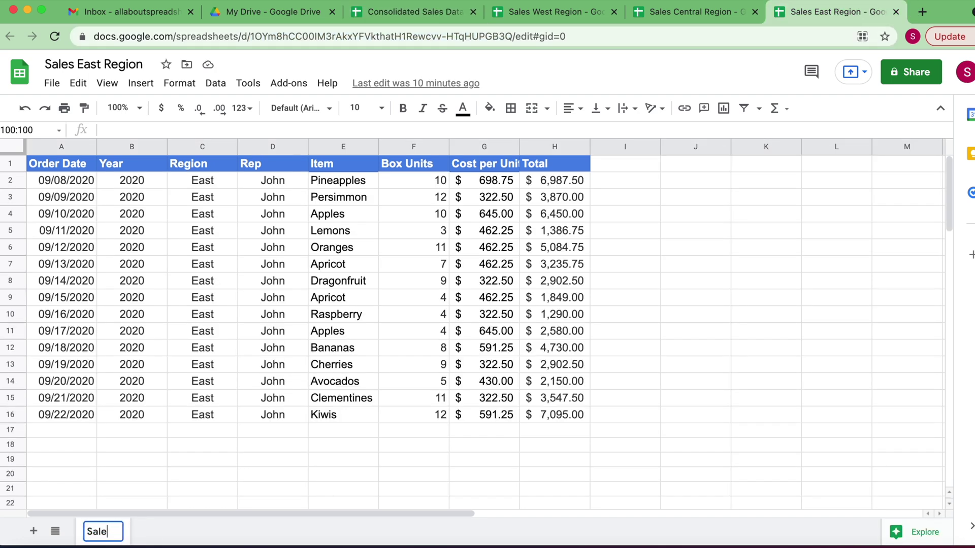
click(283, 365)
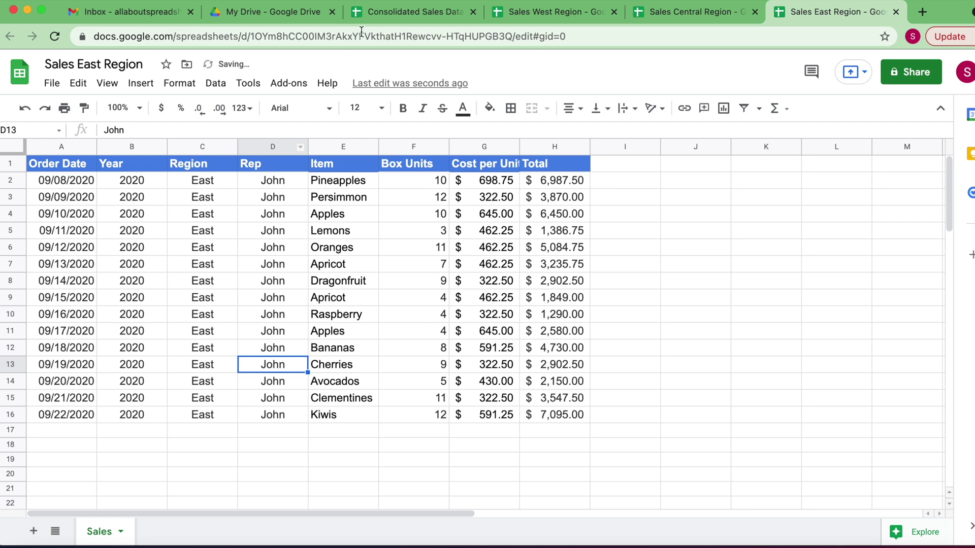
click(408, 15)
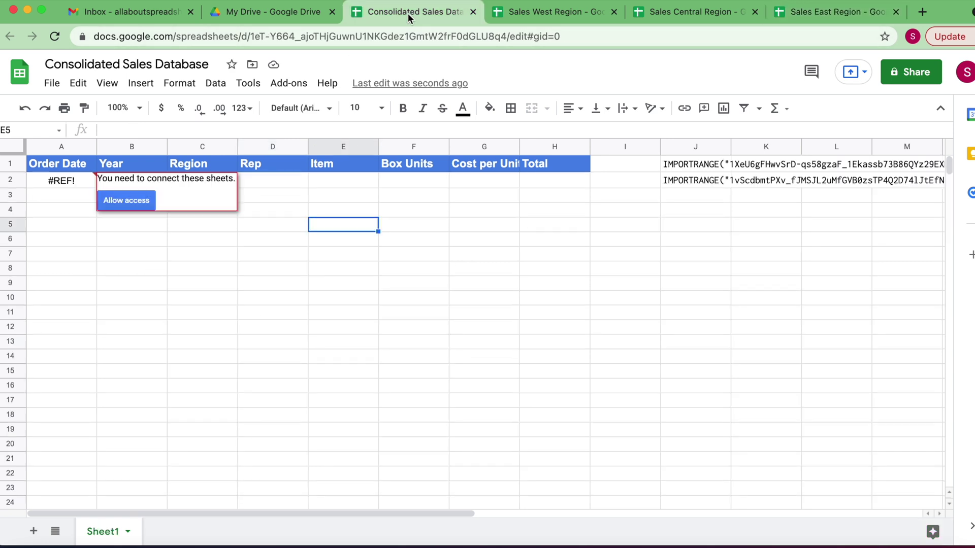
Allow access to the East data, then copy A2's East IMPORTRANGE text into J3
click(132, 202)
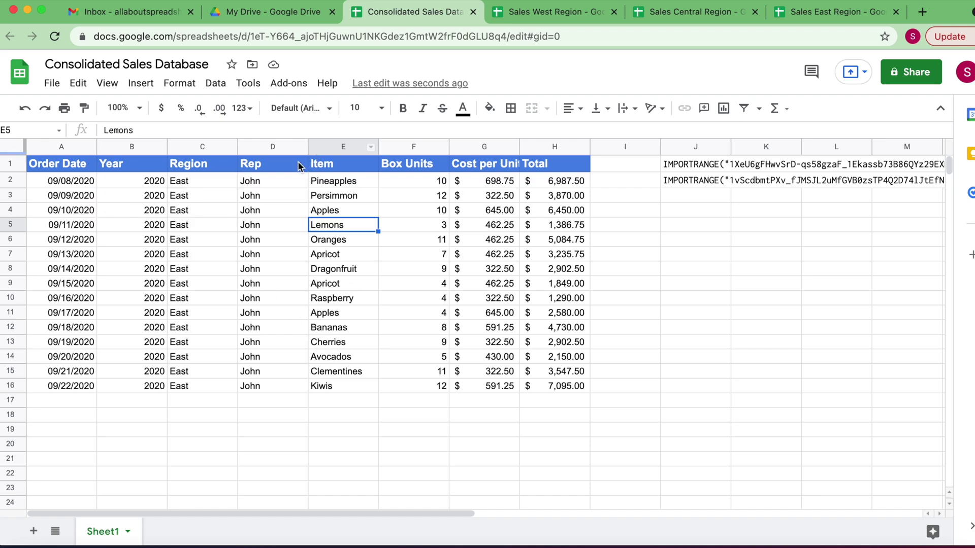
click(78, 182)
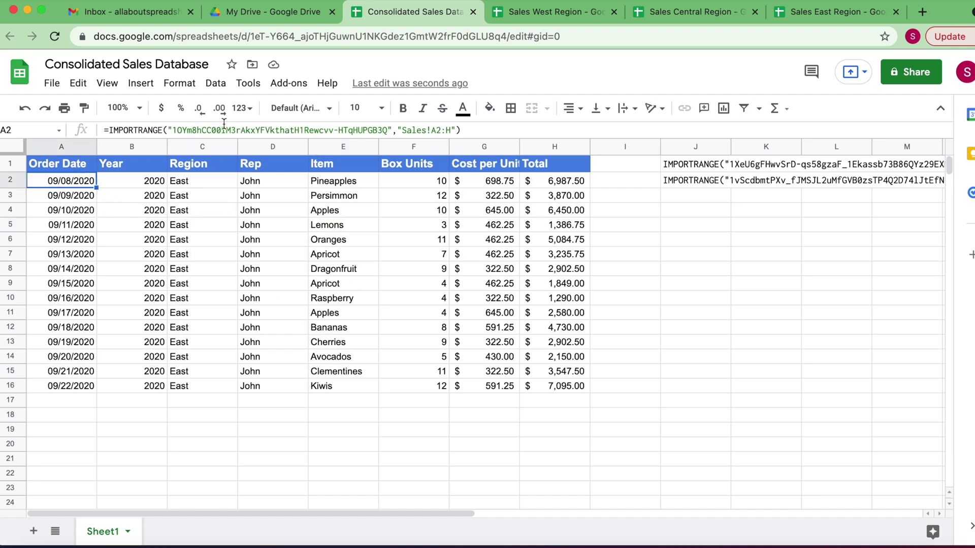
drag(460, 130, 110, 131)
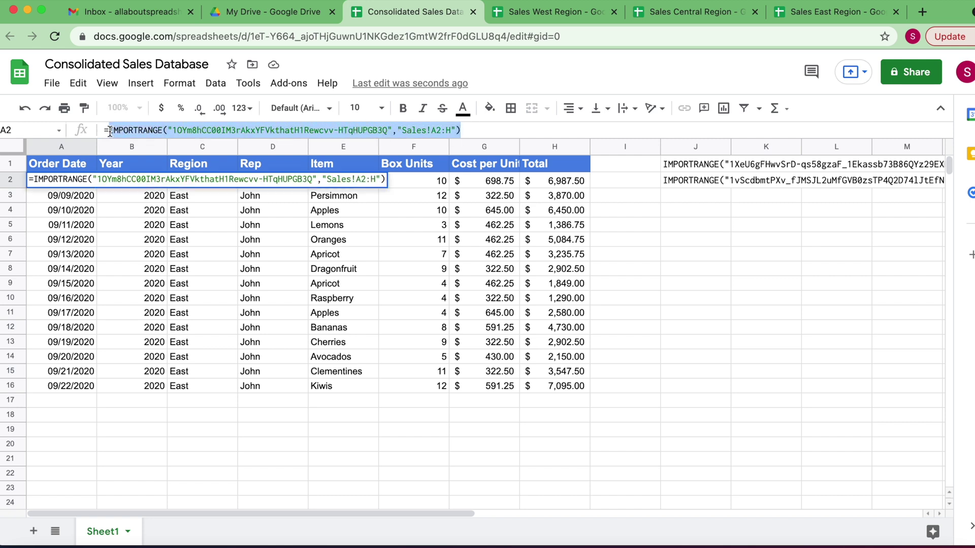
key(ctrl+c)
click(695, 196)
key(ctrl+v)
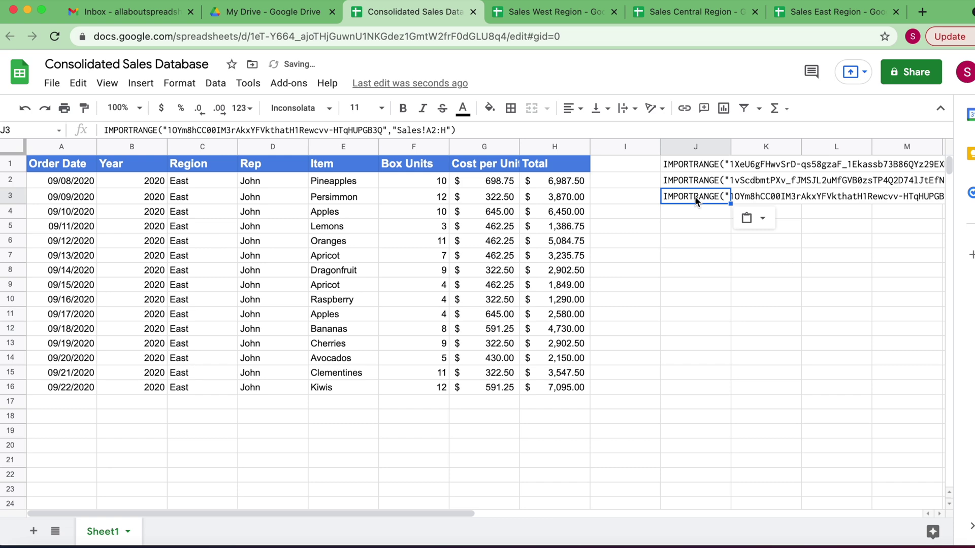
click(161, 314)
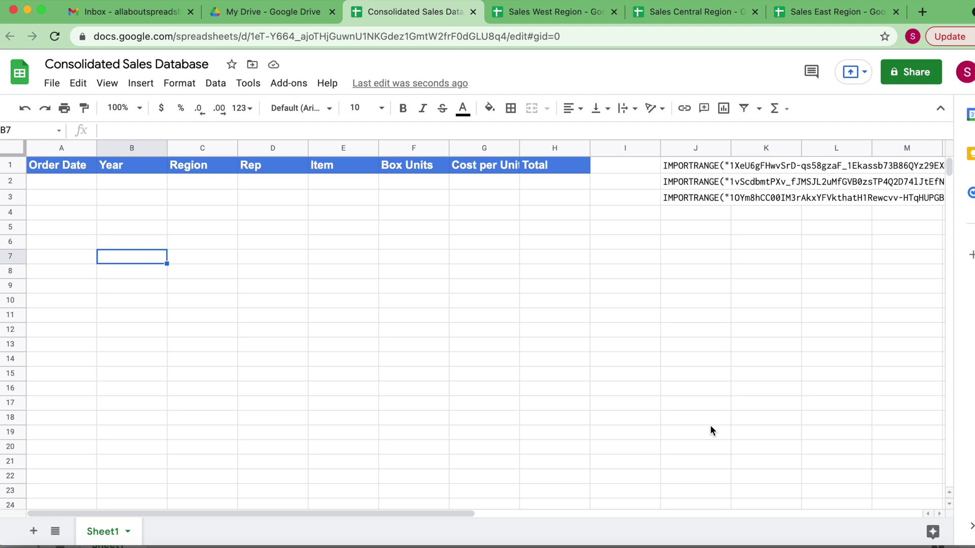
click(707, 167)
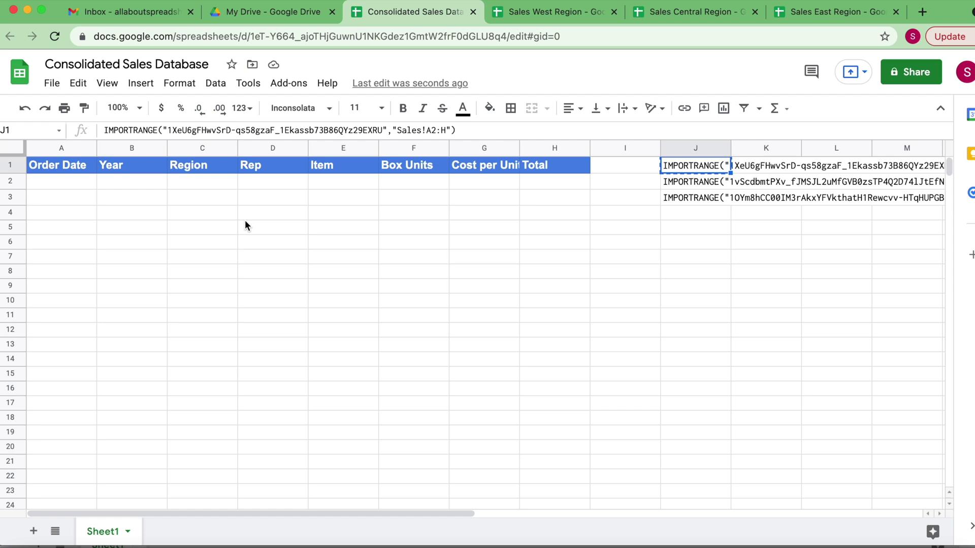
Start a FILTER formula in A2 using the West IMPORTRANGE as range and a <>"" condition
click(47, 181)
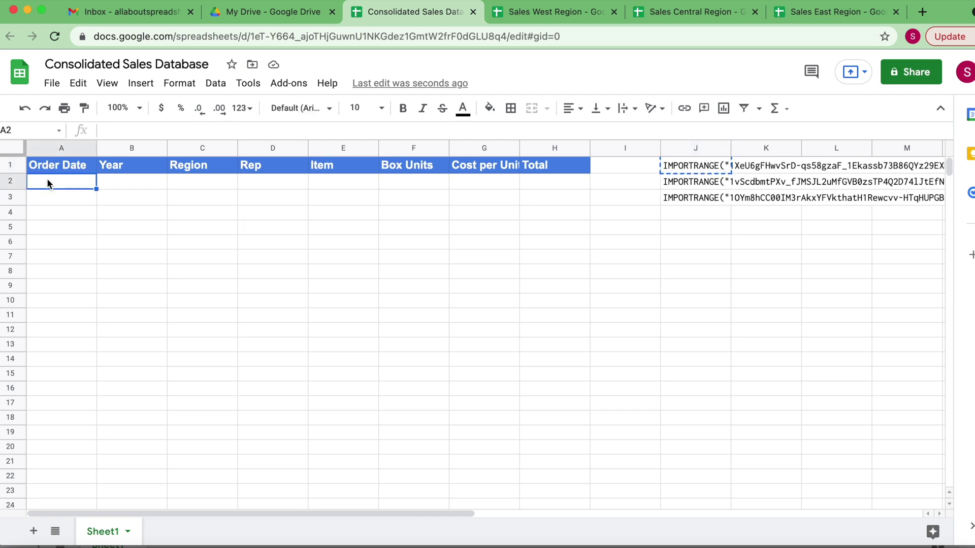
text(=)
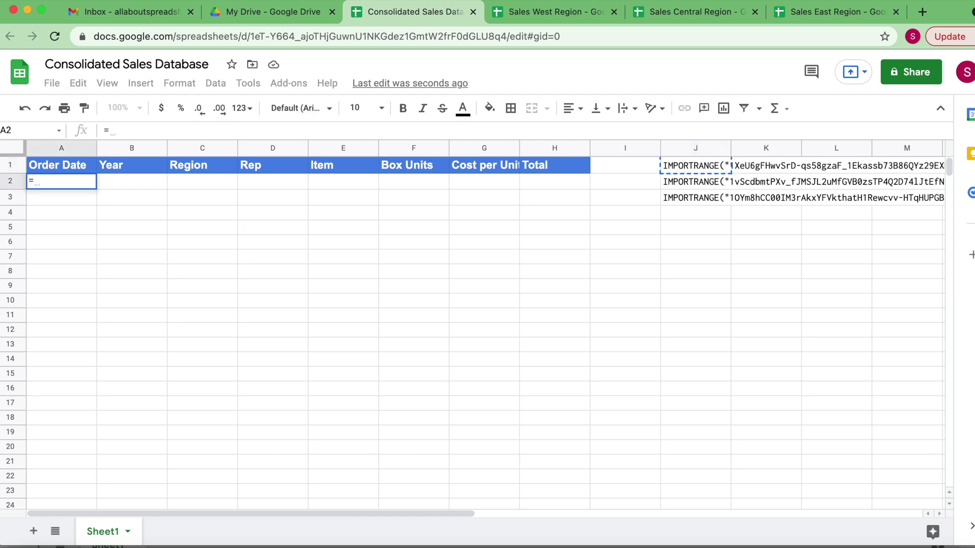
text(fil)
click(66, 208)
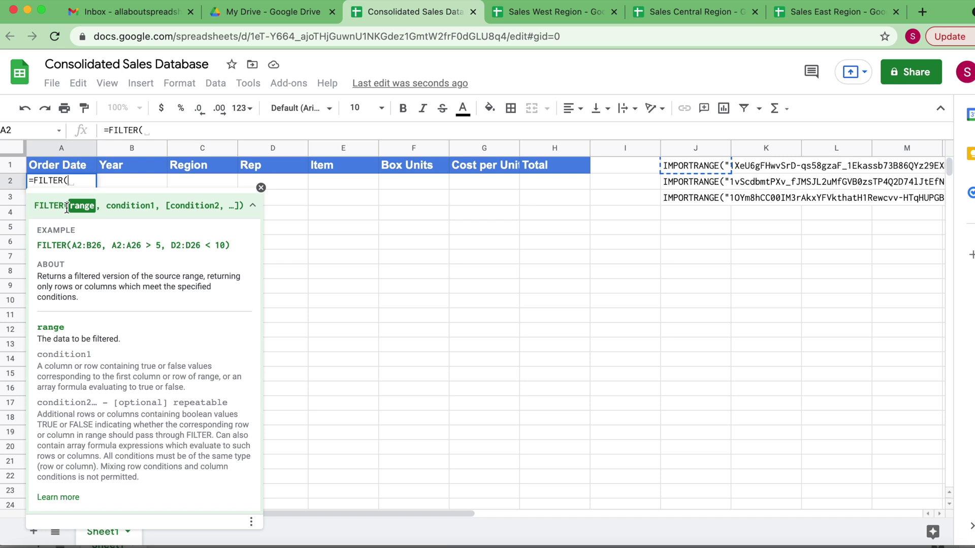
key(super+v)
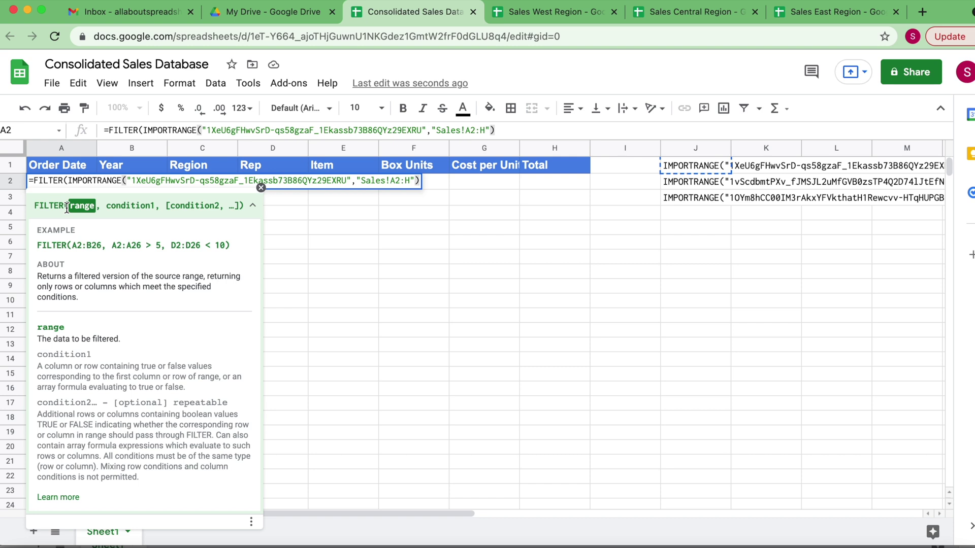
text(,)
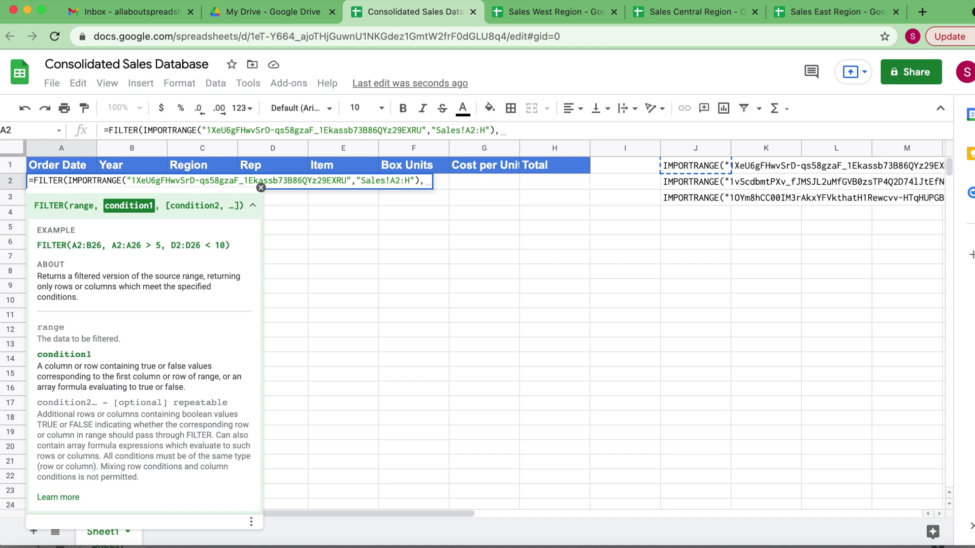
key(ctrl+v)
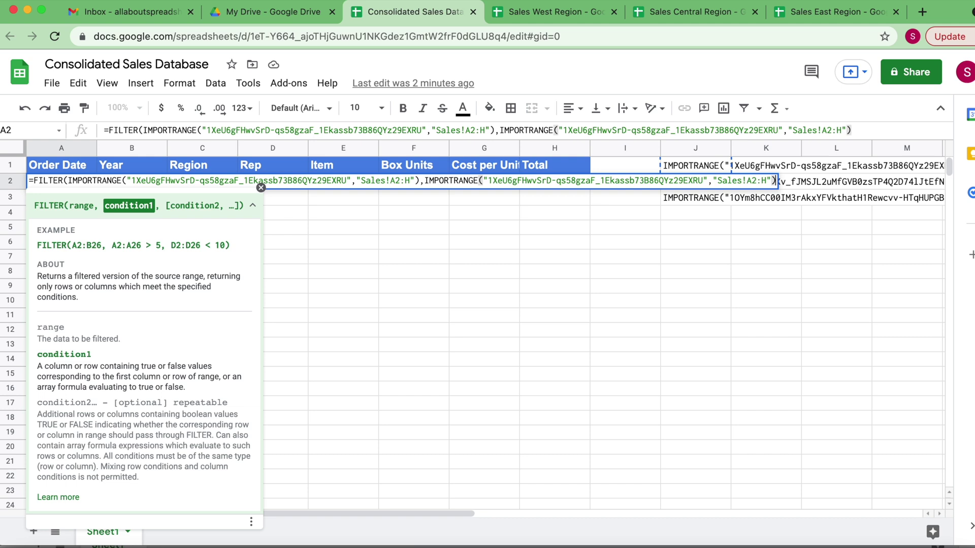
text(<>)
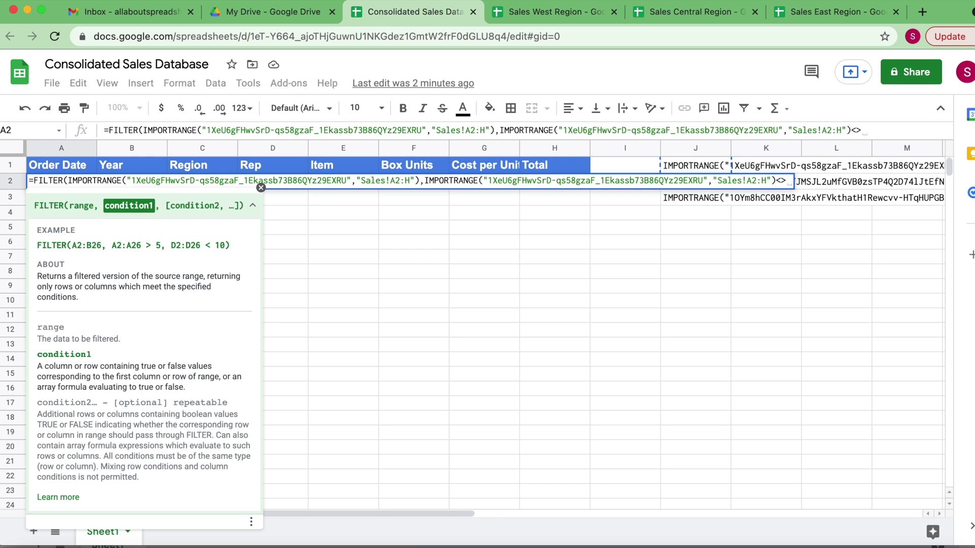
text("")
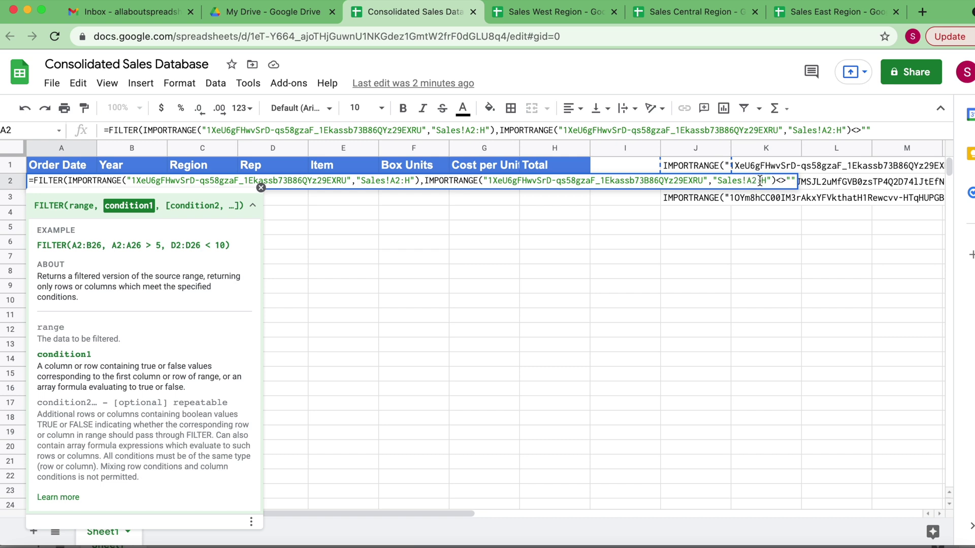
Change the condition's range to Sales!A2:A and enter the FILTER formula
click(766, 181)
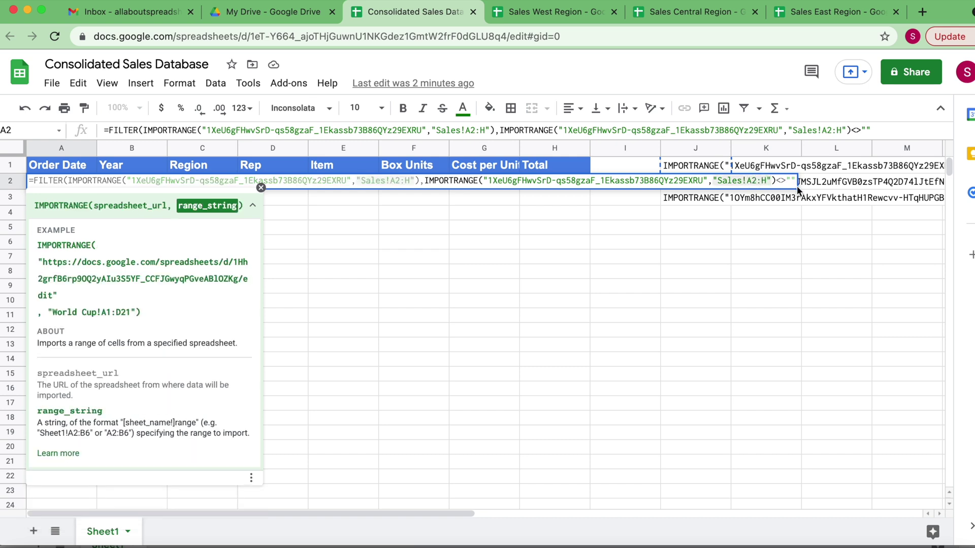
key(shift+Left)
text(A)
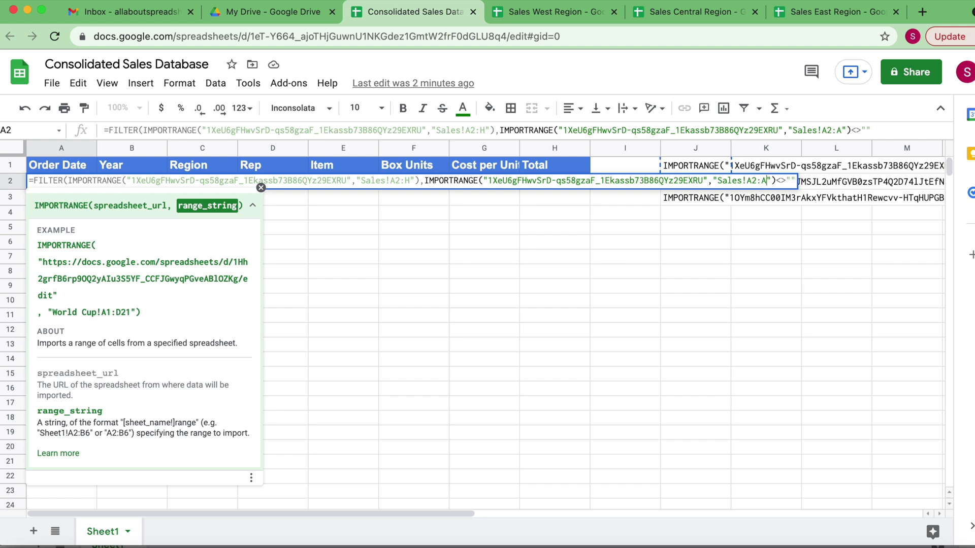
key(Return)
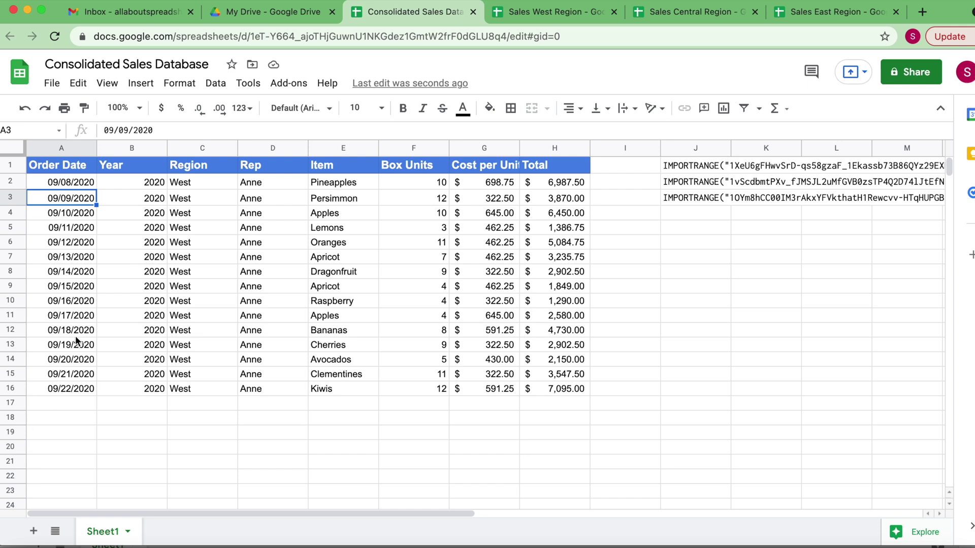
Copy the West FILTER formula from A2 into A18
click(65, 184)
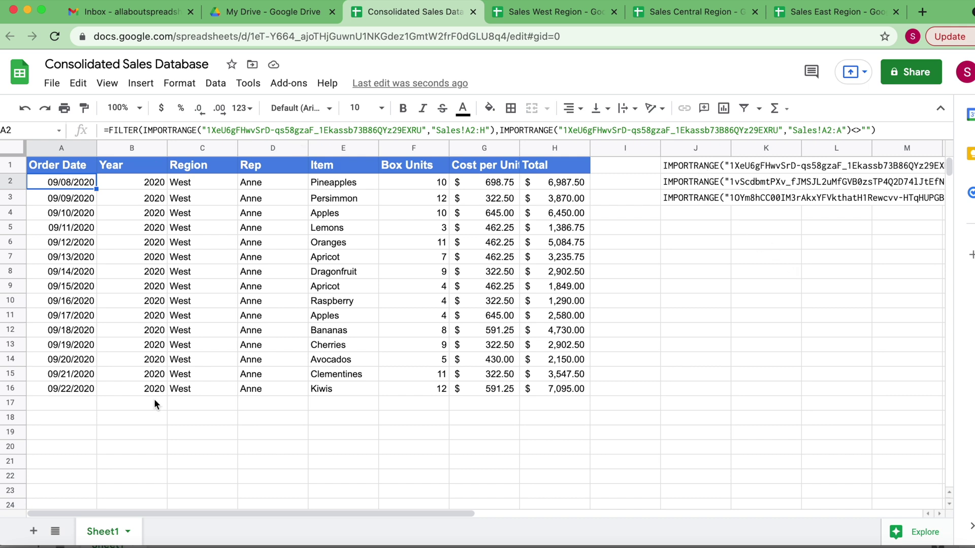
click(59, 436)
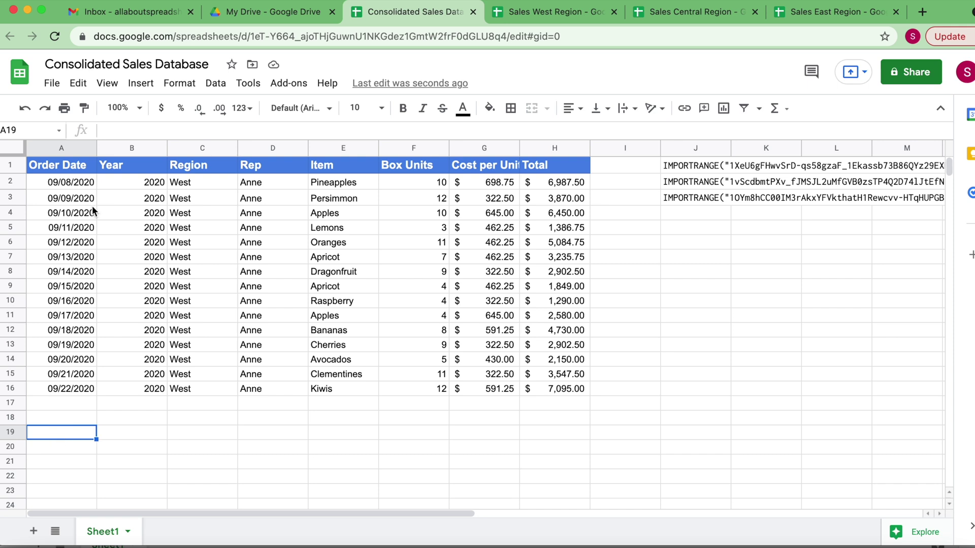
click(68, 181)
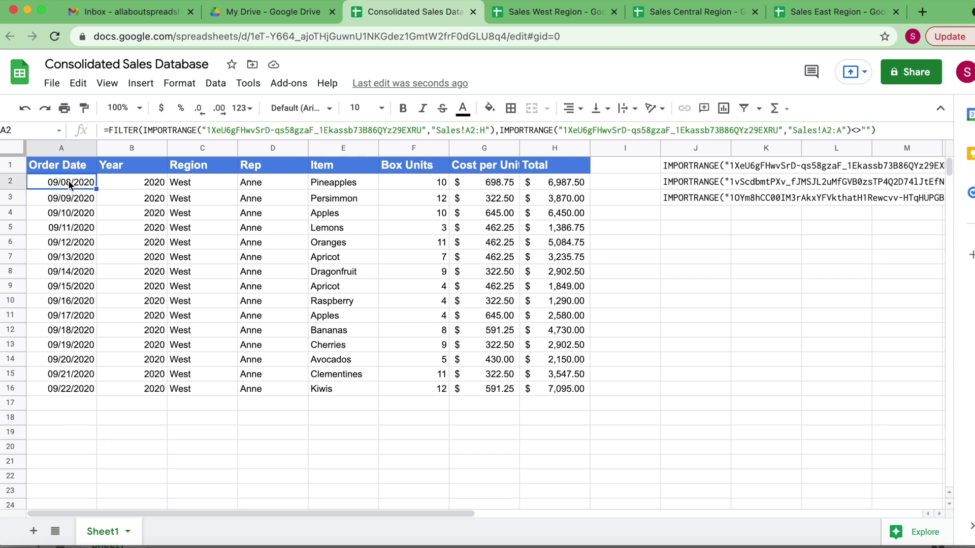
click(56, 418)
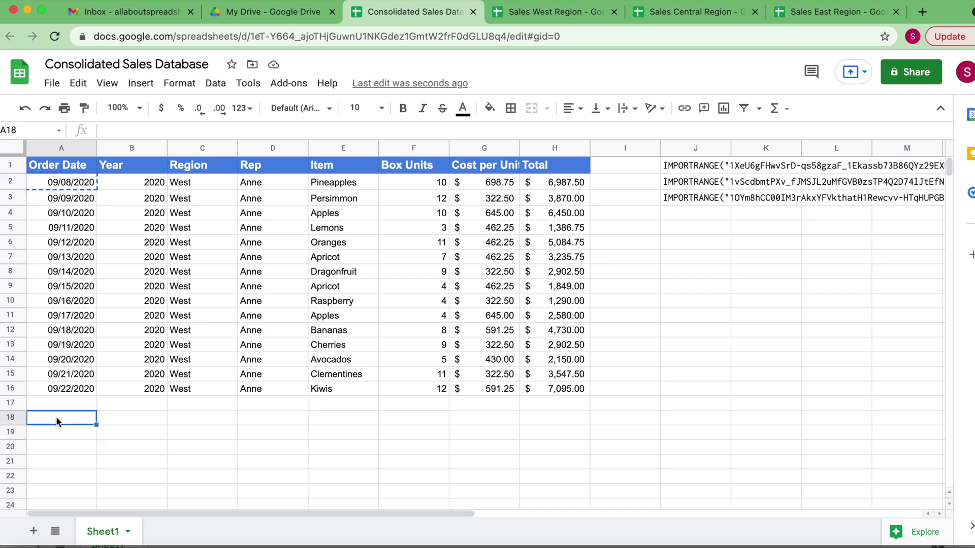
key(ctrl+v)
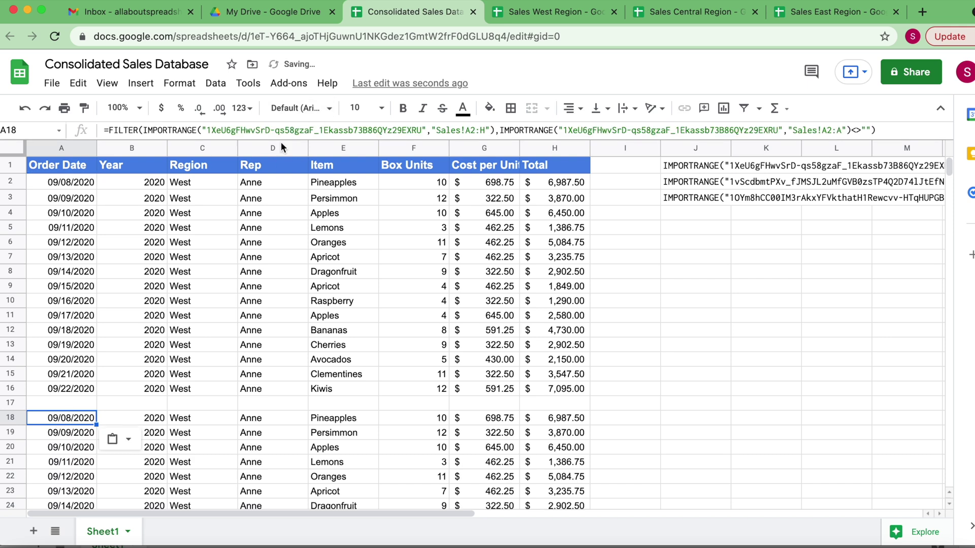
click(689, 182)
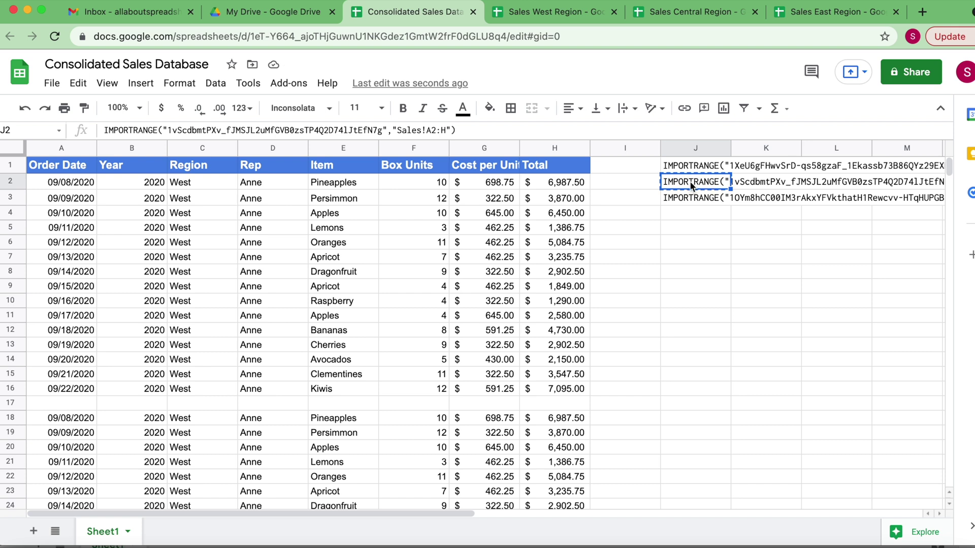
Swap both IMPORTRANGE calls in A18 for J2's Central import, with the condition range Sales!A2:A
click(74, 420)
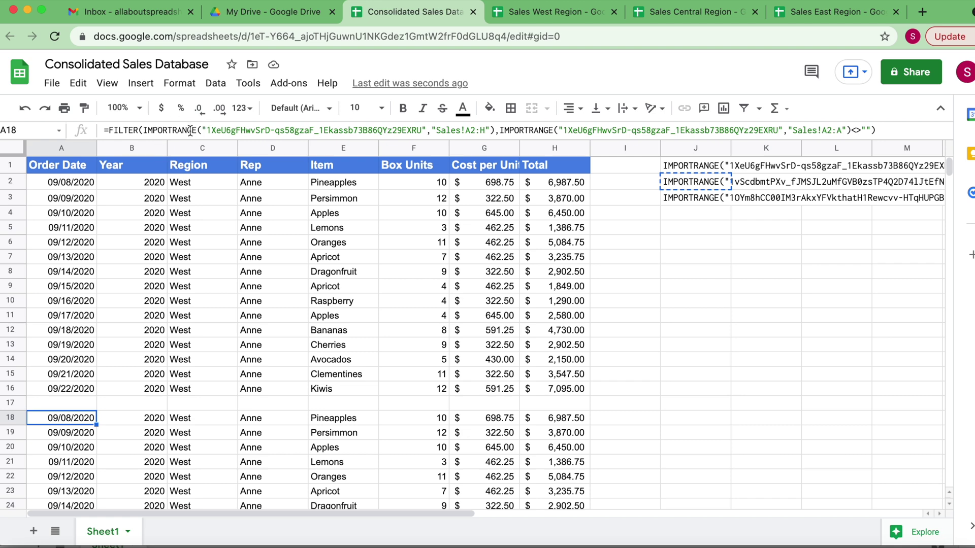
drag(143, 130, 495, 132)
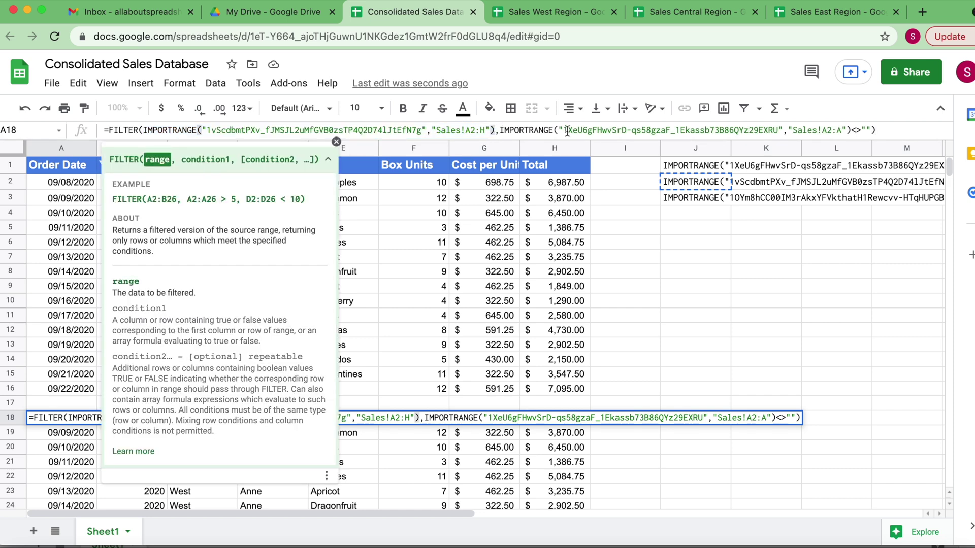
drag(500, 131, 851, 131)
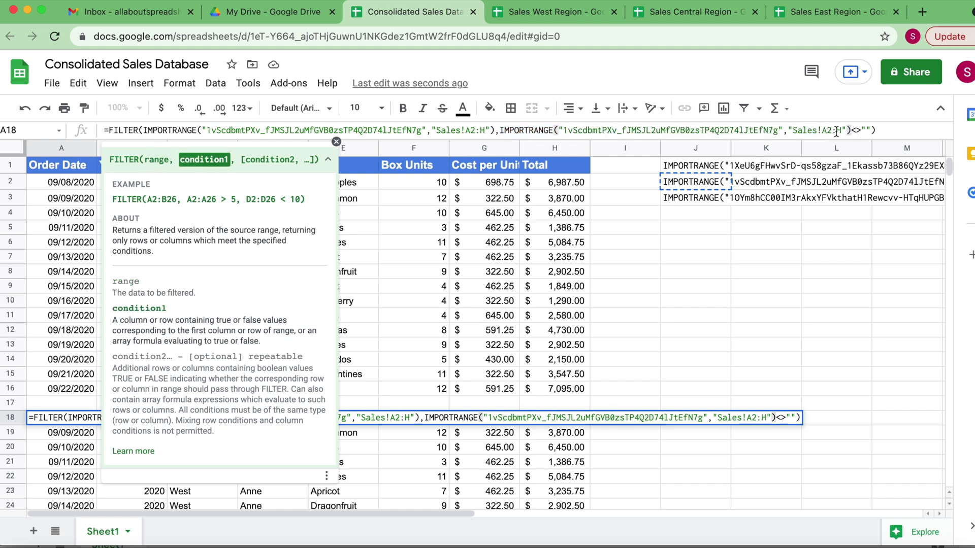
click(842, 130)
key(BackSpace)
text(A)
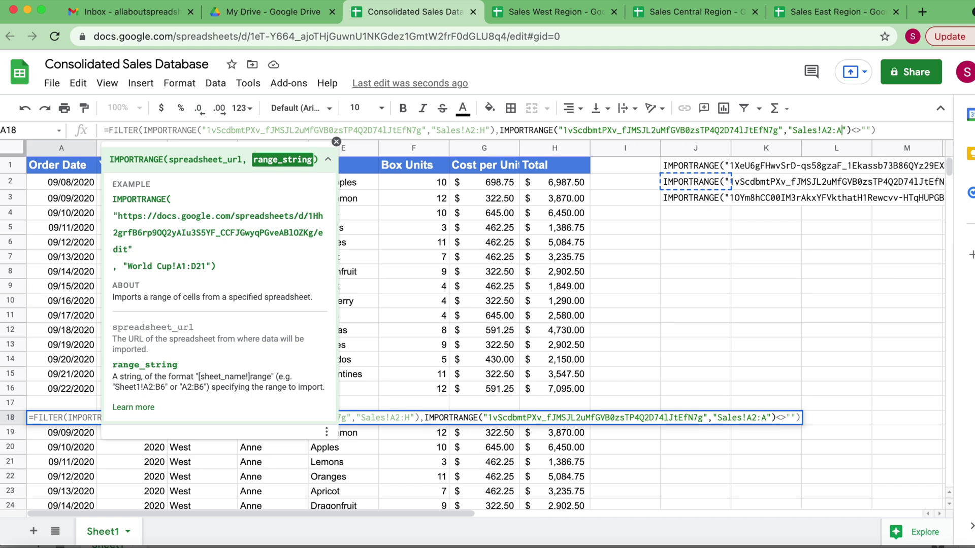
key(Return)
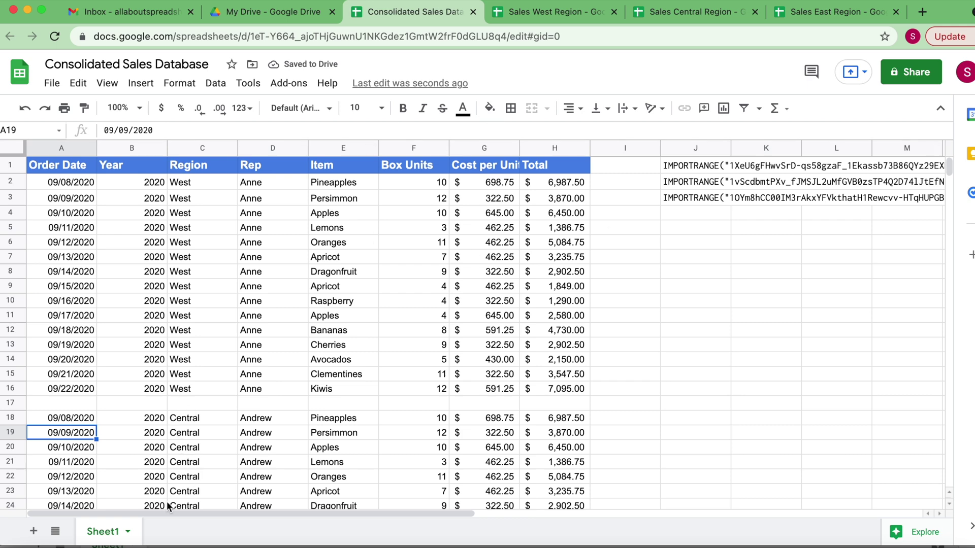
scroll(217, 382, down, 2)
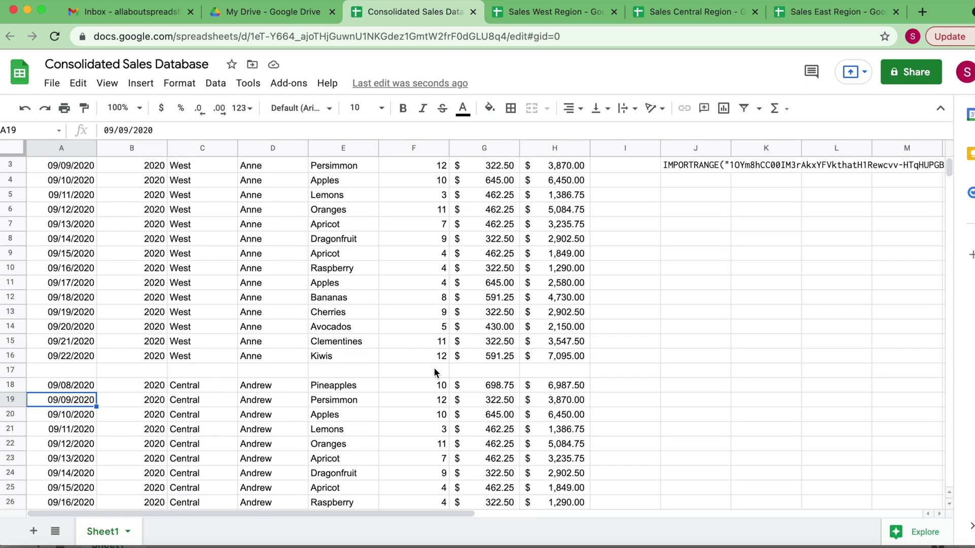
Copy the Central FILTER formula from A18 into A34
scroll(437, 374, up, 2)
click(89, 415)
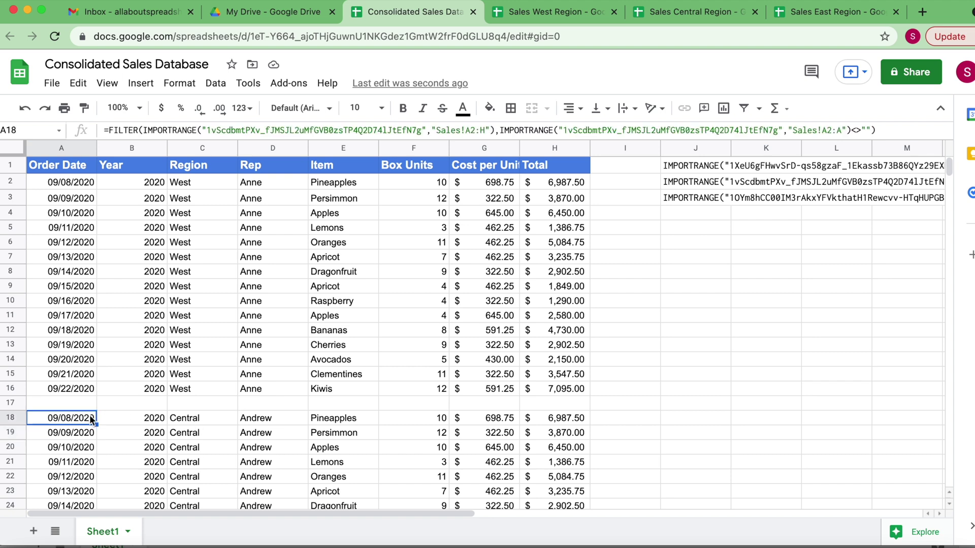
click(73, 448)
click(67, 419)
scroll(69, 437, down, 5)
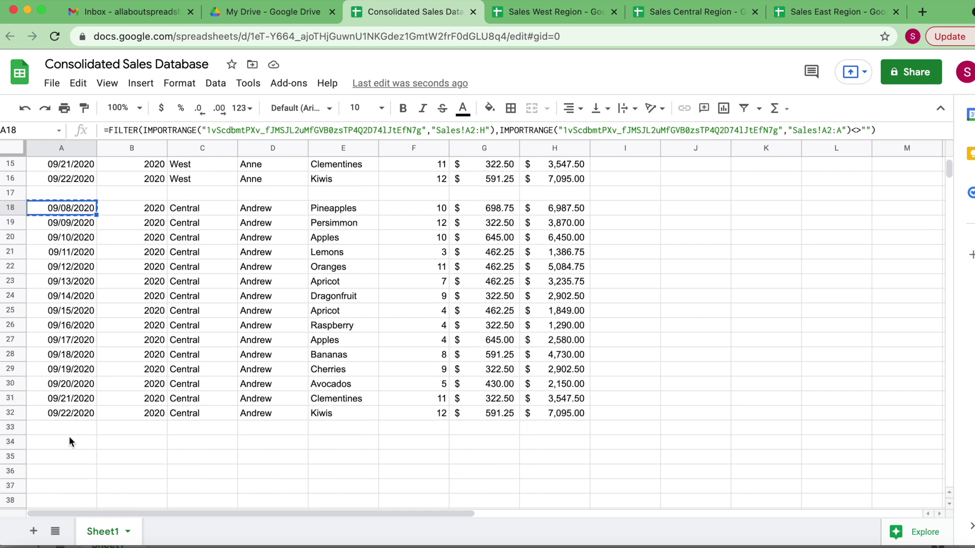
click(57, 444)
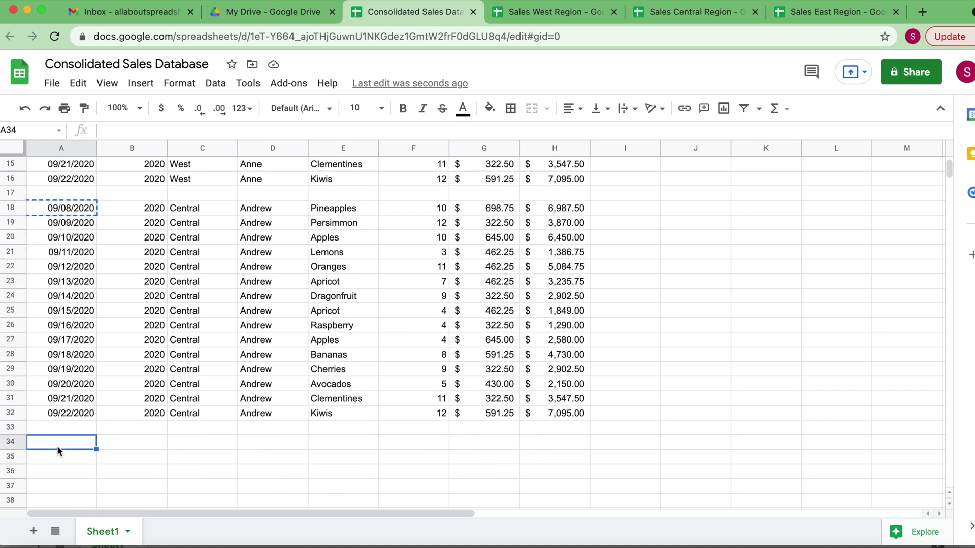
key(ctrl+v)
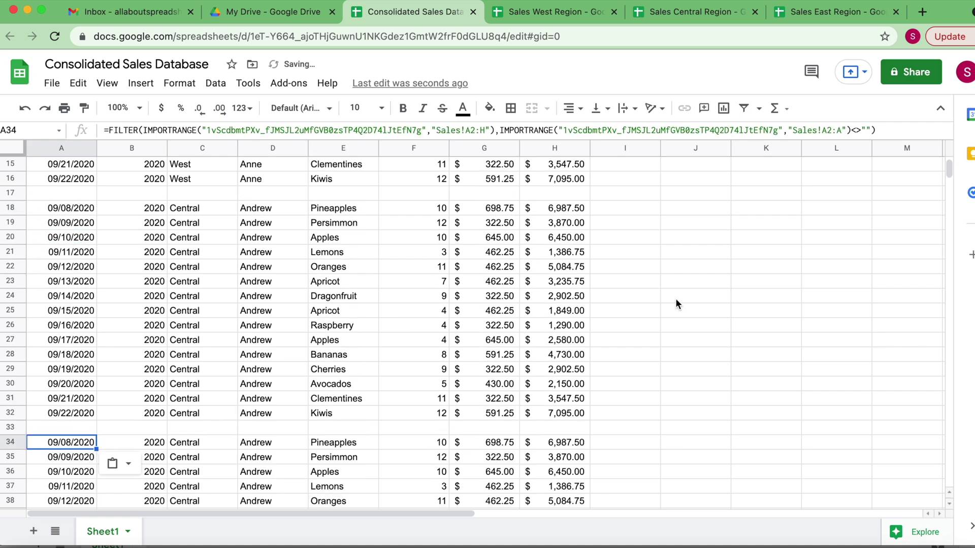
Replace both IMPORTRANGE calls in A34 with the East import from J3
scroll(676, 300, up, 5)
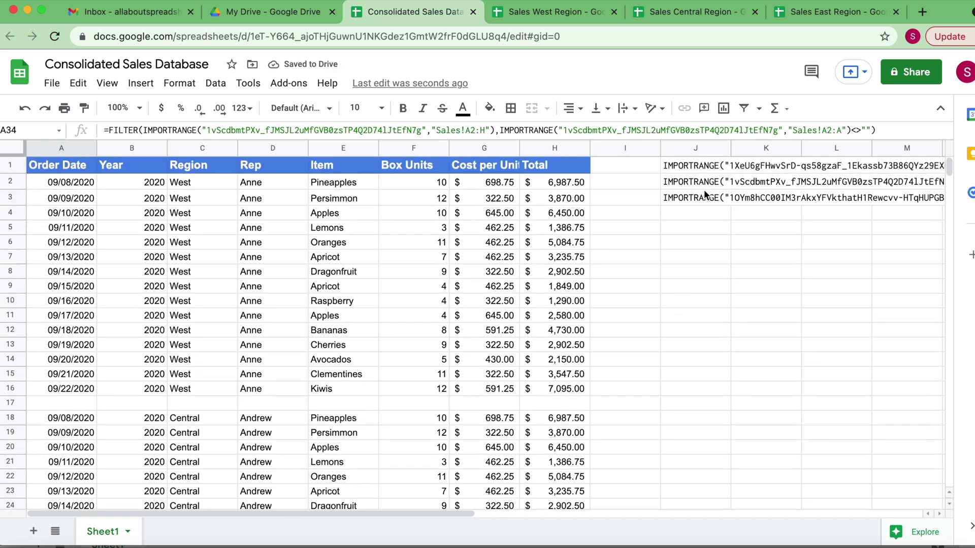
click(700, 197)
scroll(145, 337, down, 6)
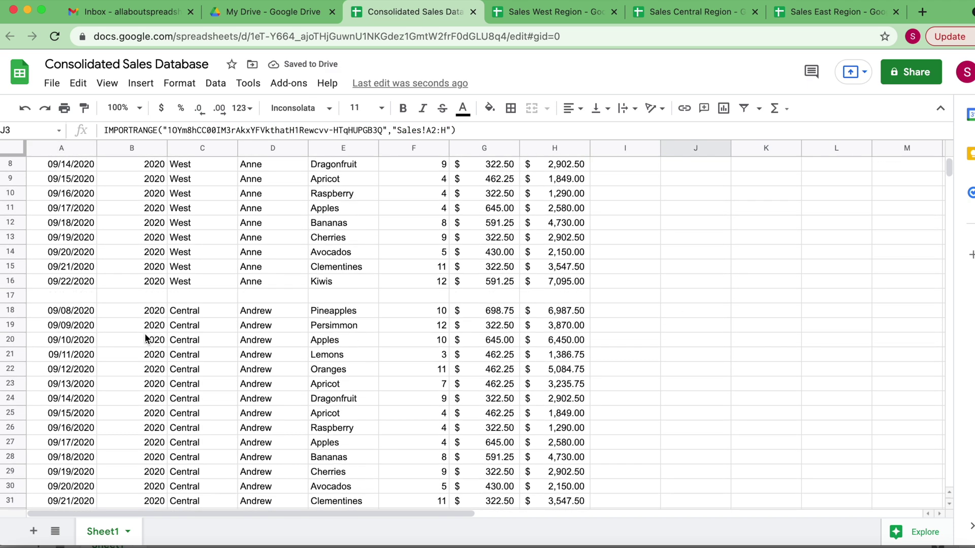
click(63, 368)
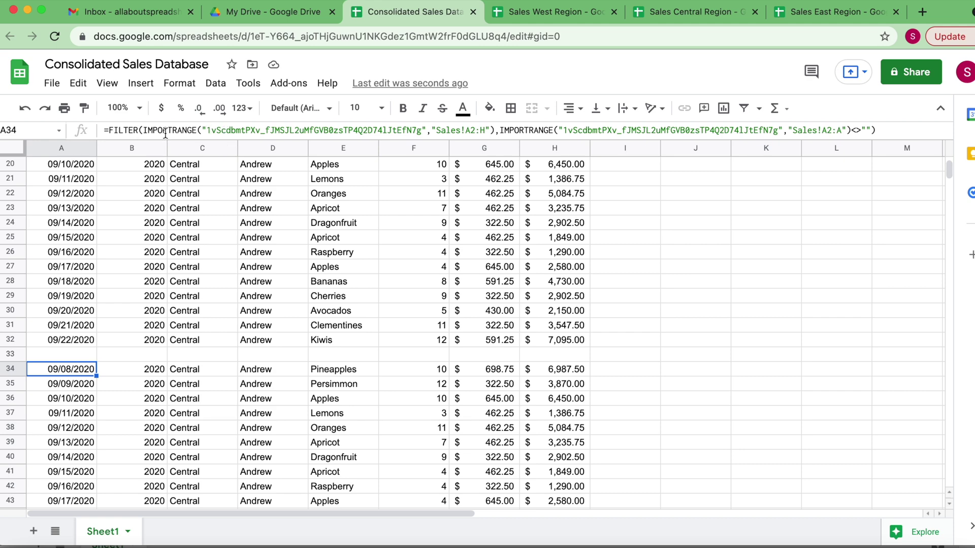
scroll(449, 404, up, 6)
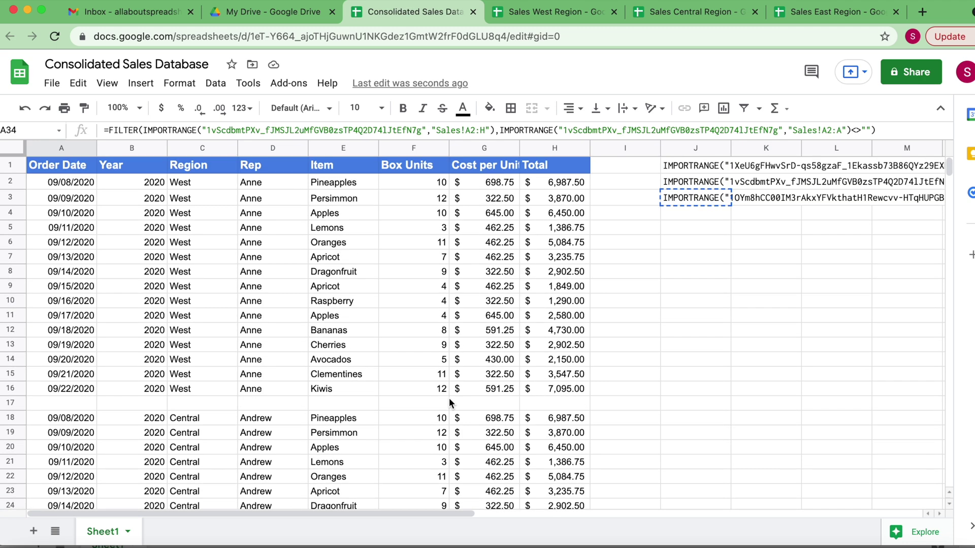
scroll(449, 404, down, 6)
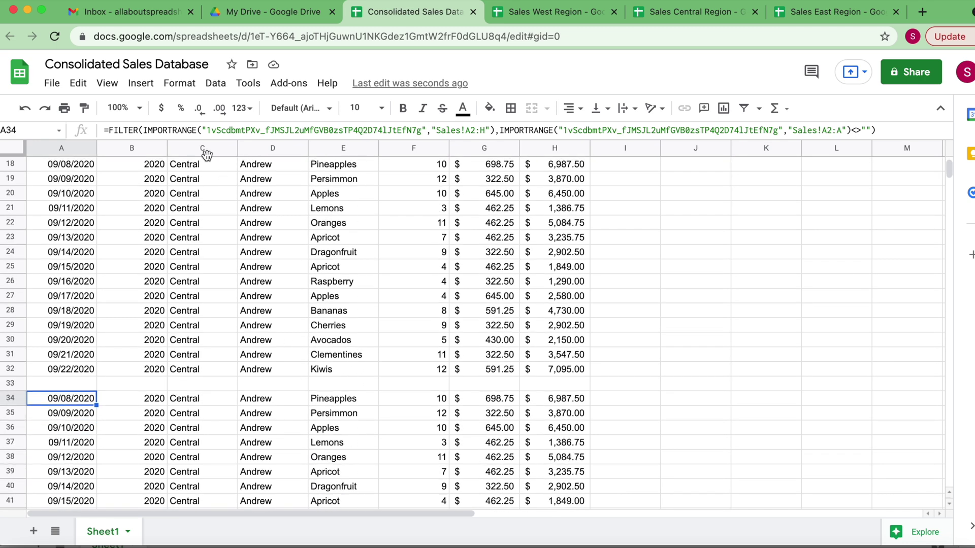
click(144, 130)
drag(144, 130, 438, 133)
key(ctrl+v)
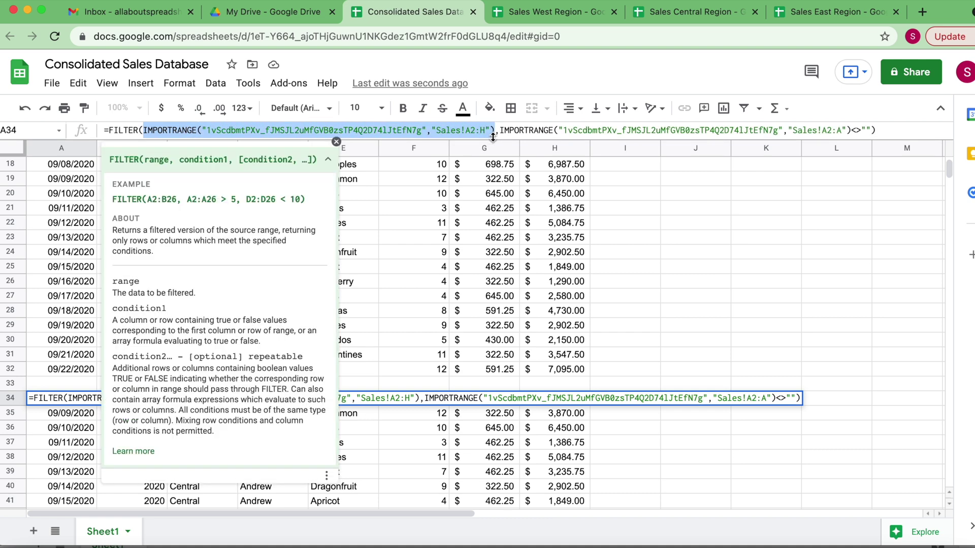
click(504, 131)
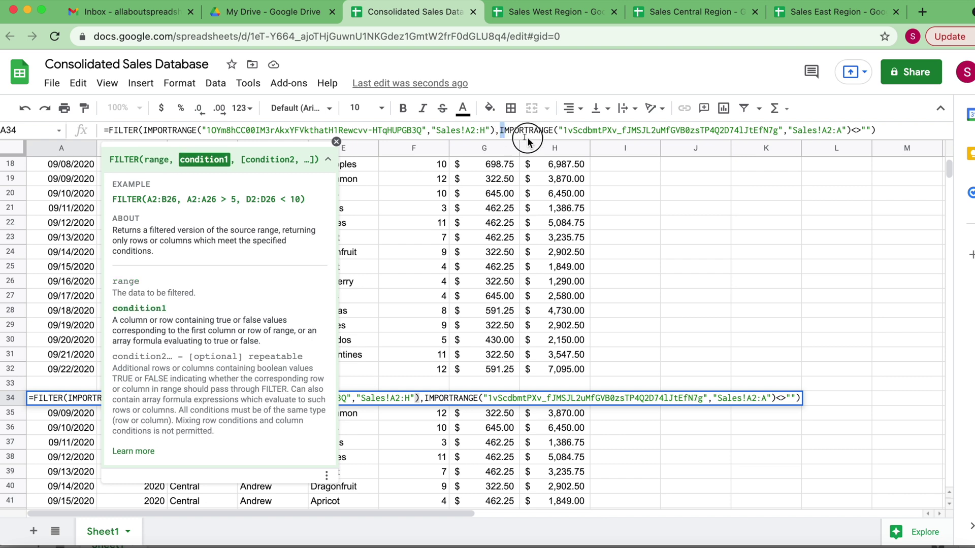
shift+click(851, 131)
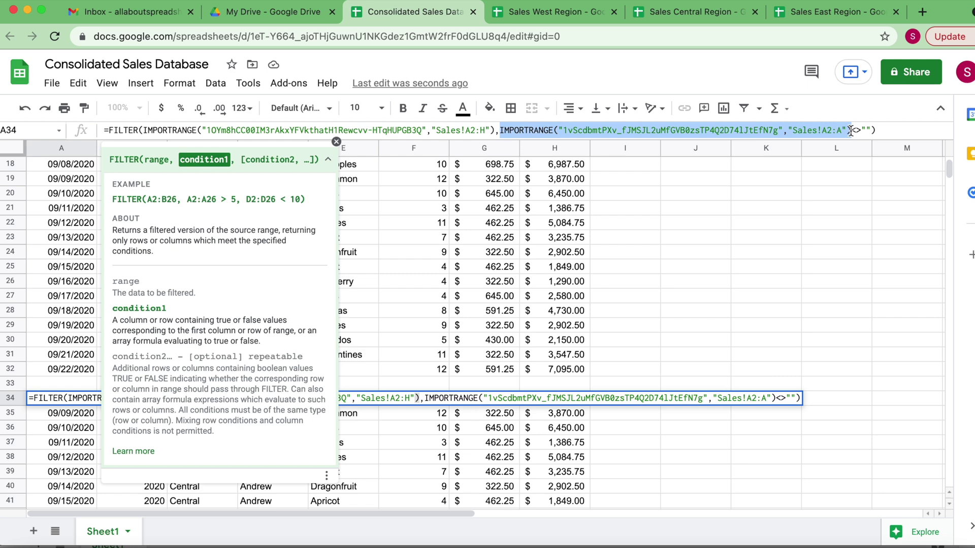
key(ctrl+v)
Change A34's condition range to Sales!A2:A and confirm the formula
click(838, 131)
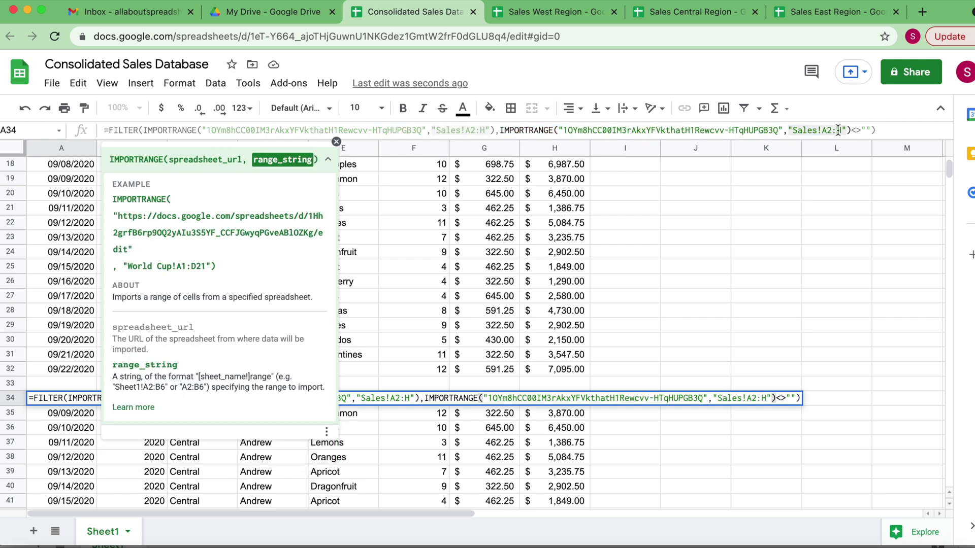
key(BackSpace)
text(a)
key(BackSpace)
text(A)
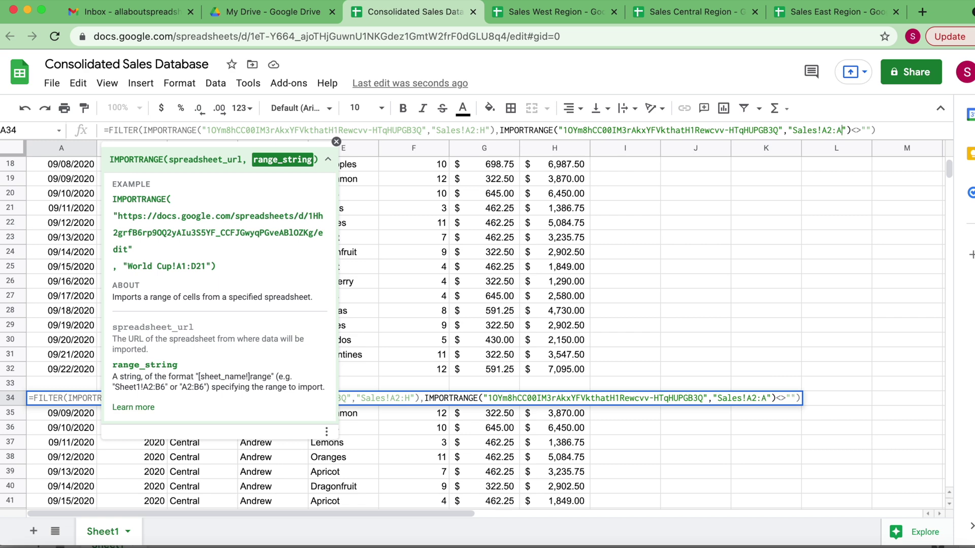
key(Return)
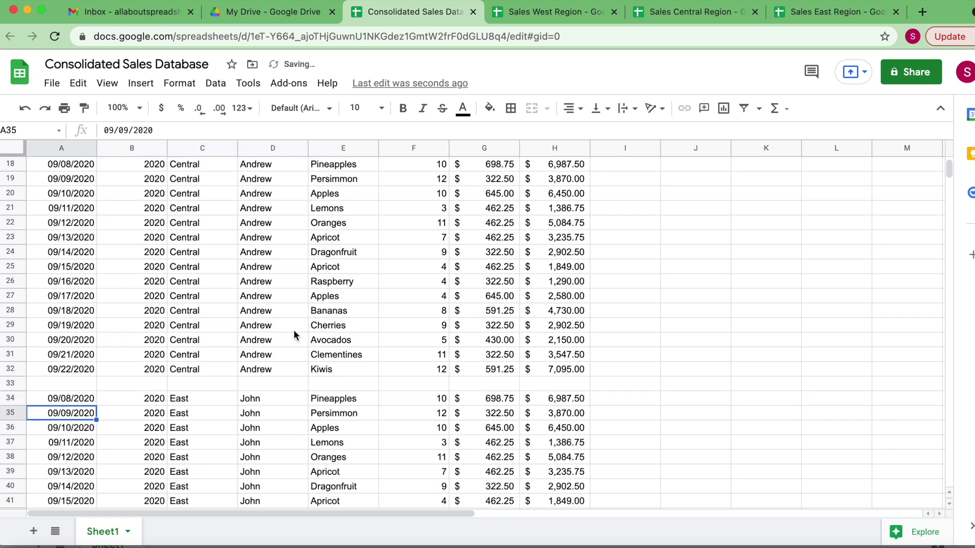
scroll(293, 331, down, 5)
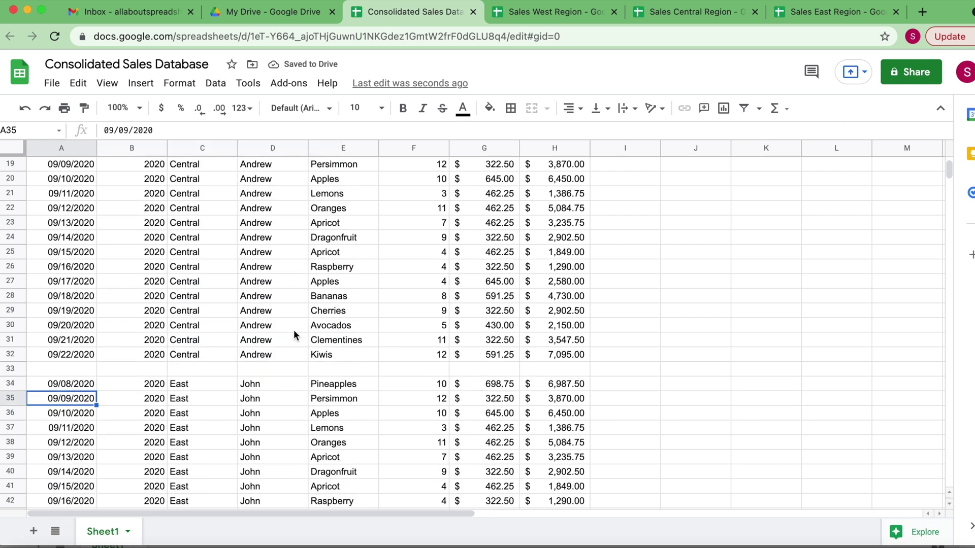
scroll(294, 330, up, 10)
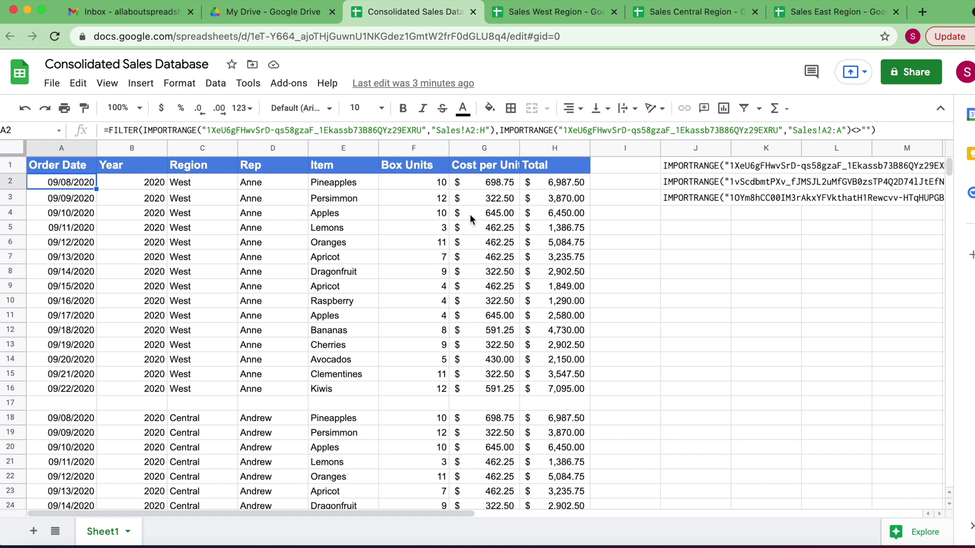
scroll(284, 323, down, 5)
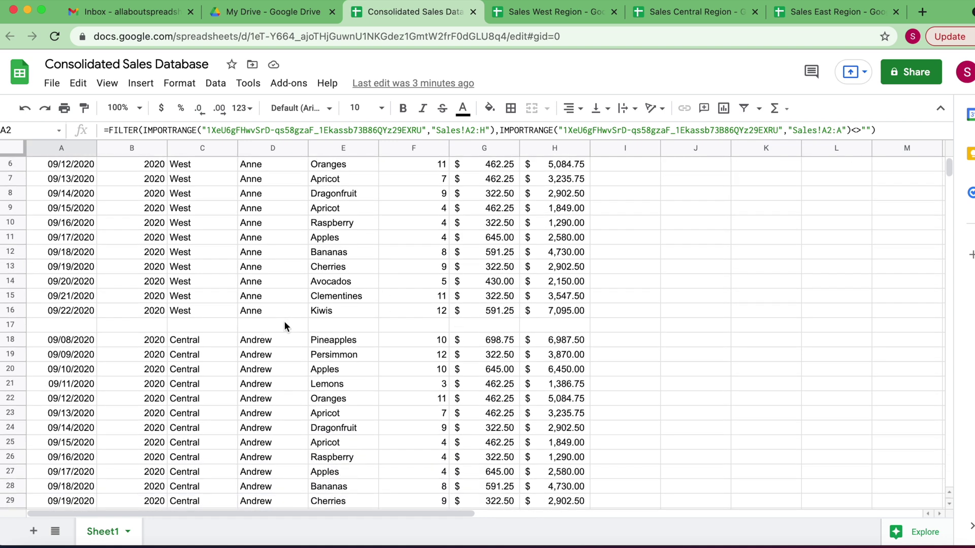
scroll(284, 323, down, 7)
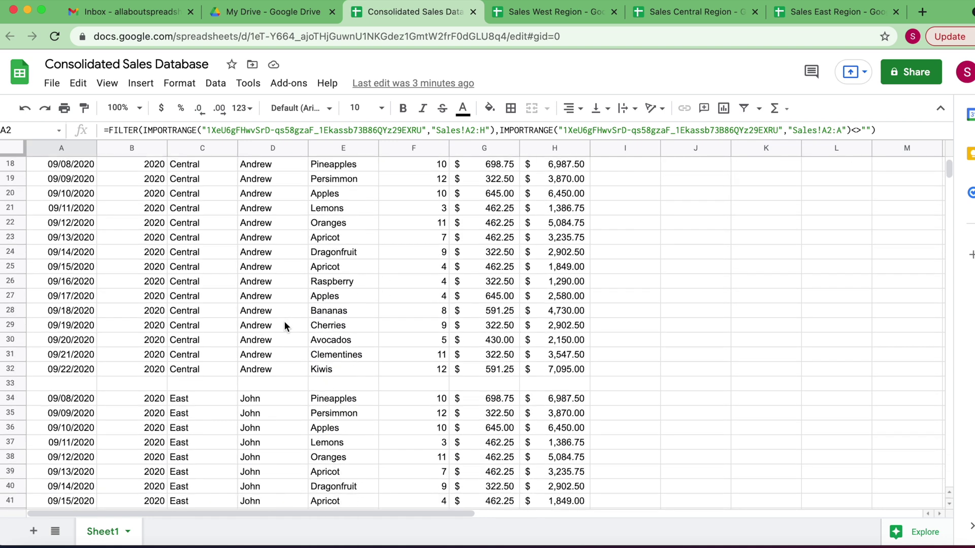
scroll(284, 324, up, 10)
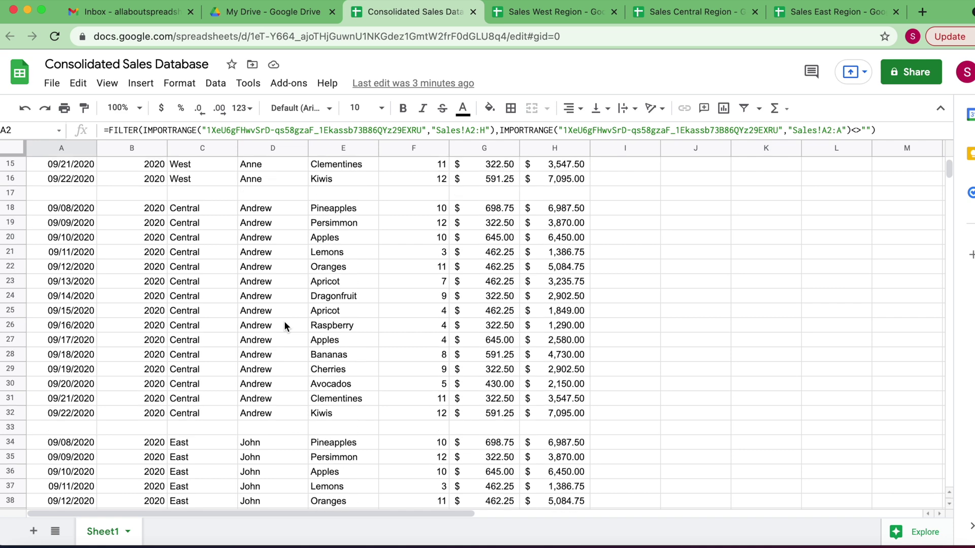
scroll(284, 321, up, 2)
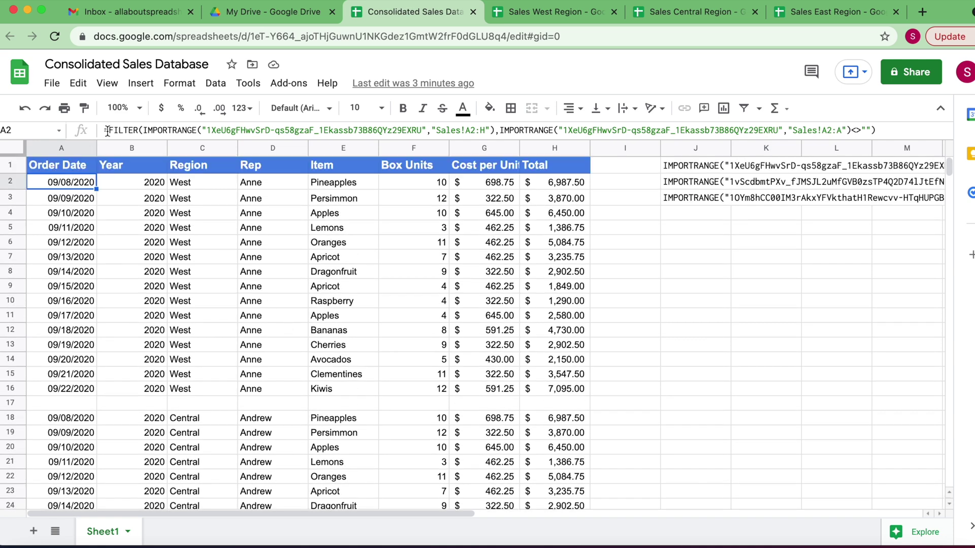
Enlarge the formula bar, try a multi-line array edit of A2, then cancel it
drag(364, 140, 357, 206)
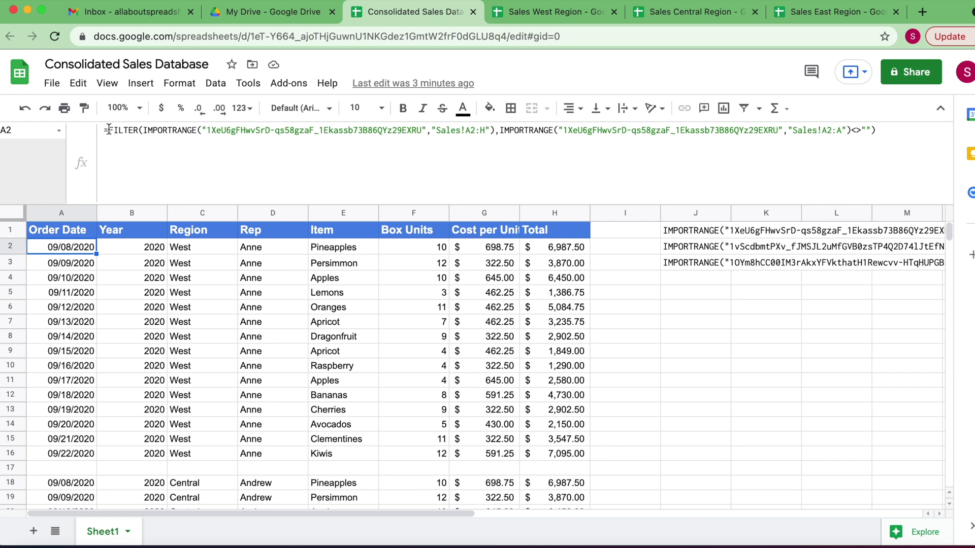
click(108, 130)
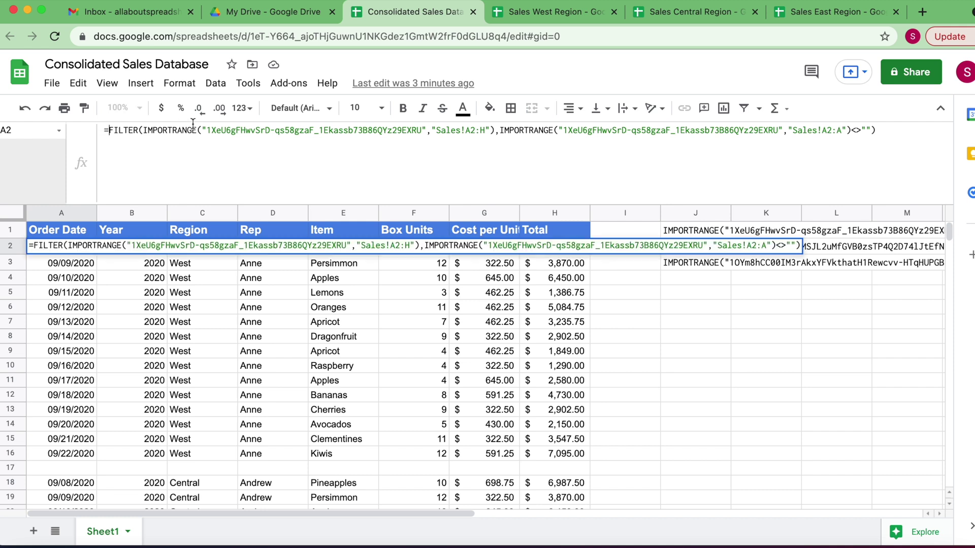
text({)
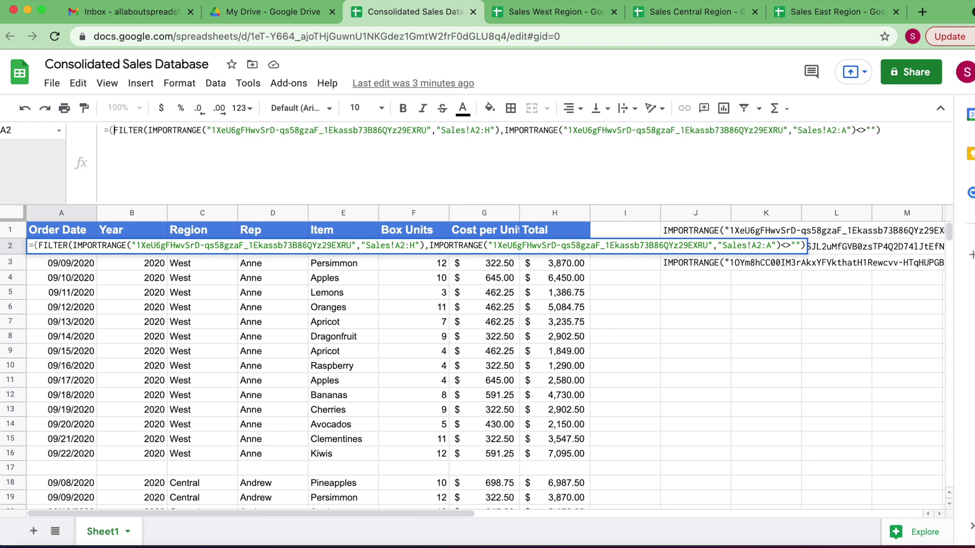
key(alt+Return)
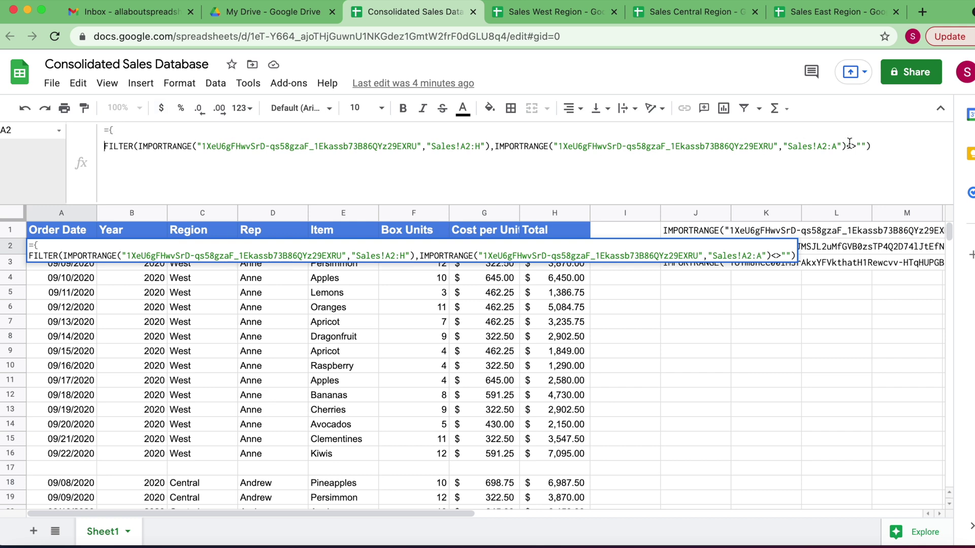
click(881, 146)
text(;)
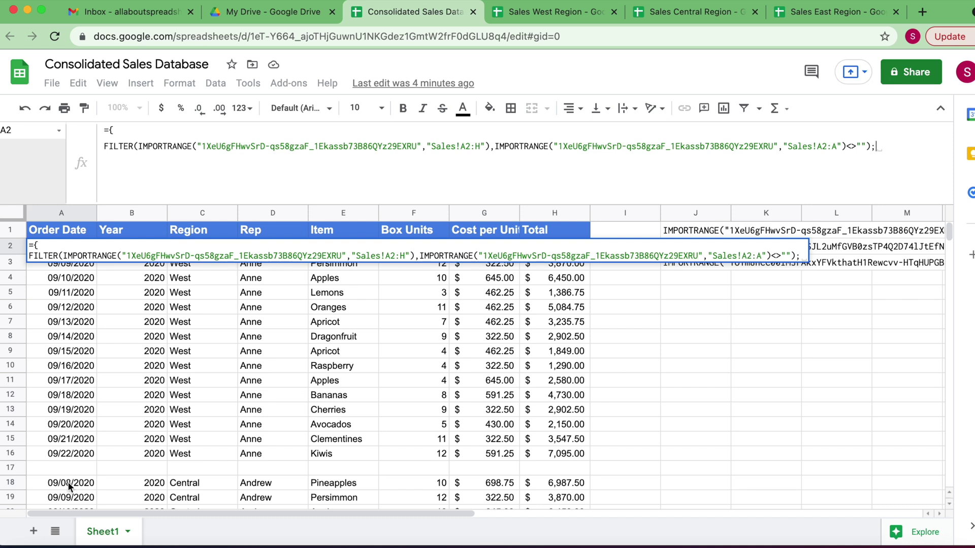
key(Escape)
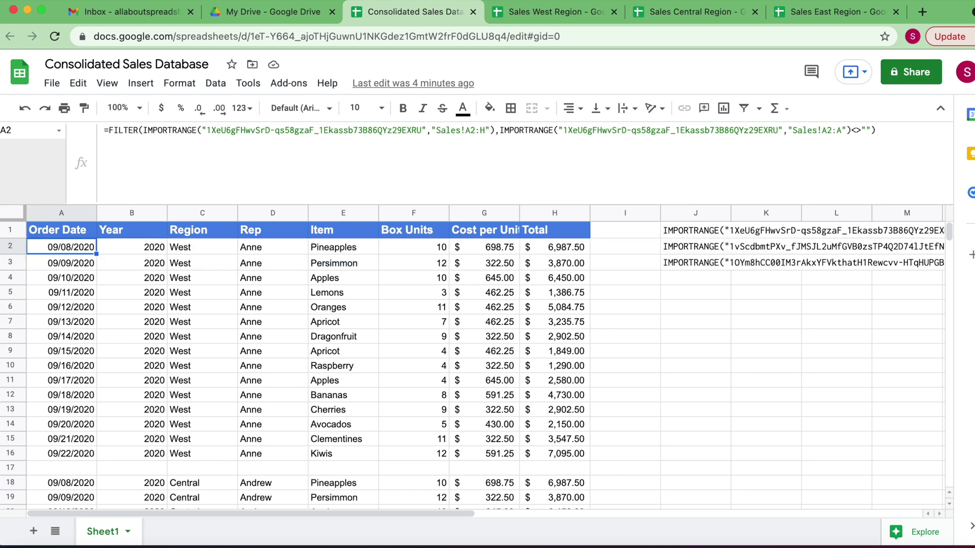
Delete the Central FILTER formula from A18, leaving that cell empty
click(68, 484)
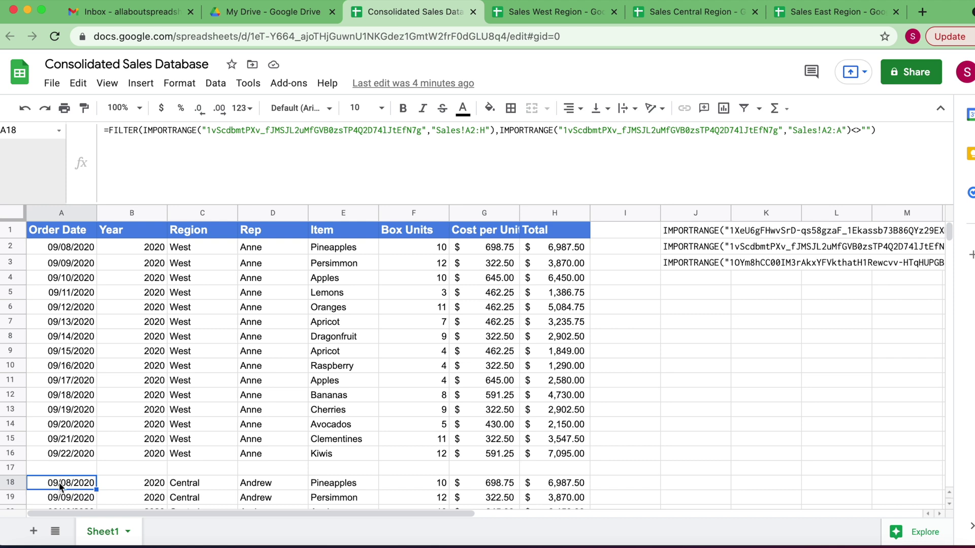
drag(882, 131, 110, 131)
key(super+c)
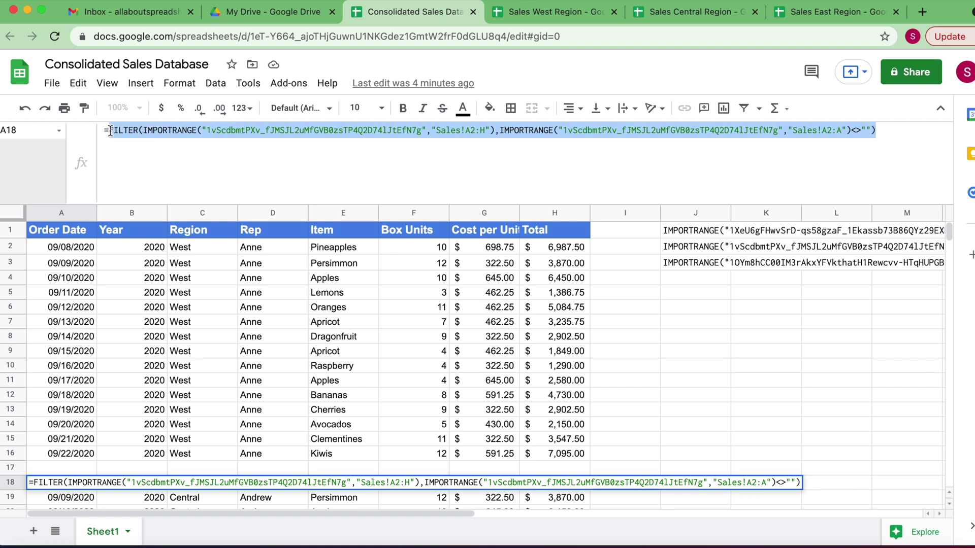
key(BackSpace)
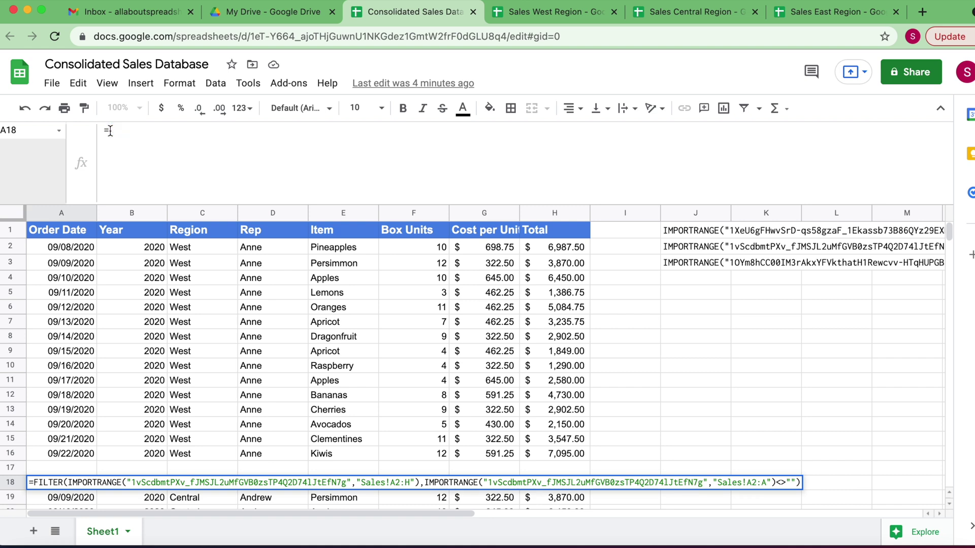
key(BackSpace)
click(90, 465)
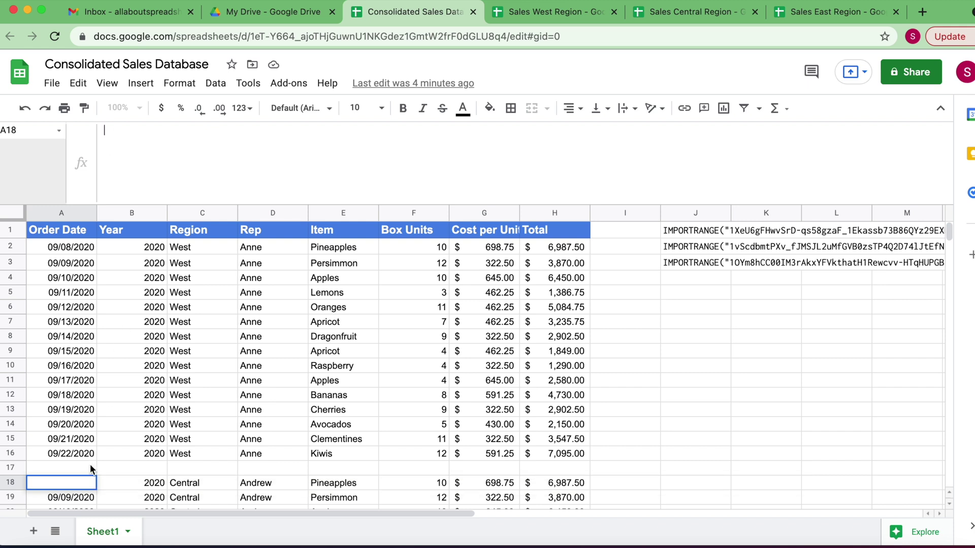
click(72, 484)
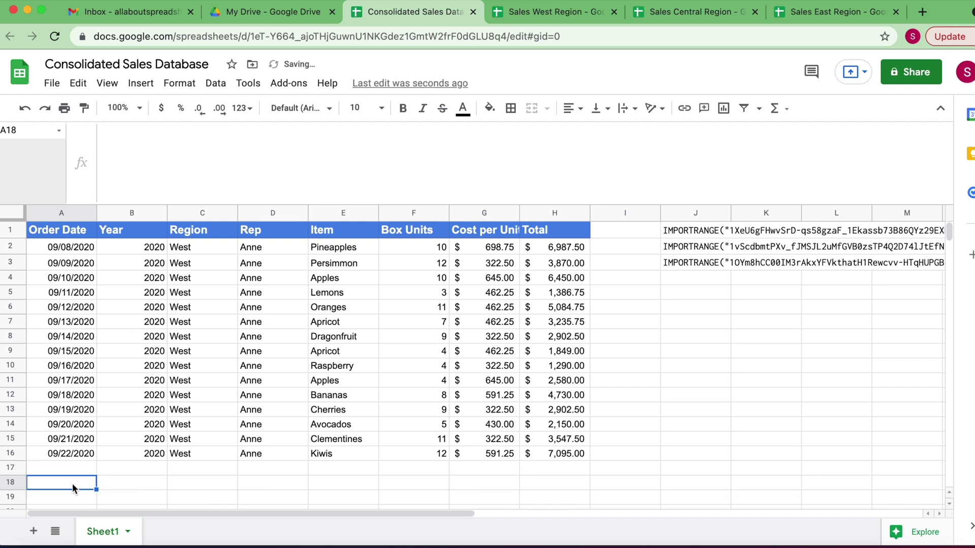
click(67, 248)
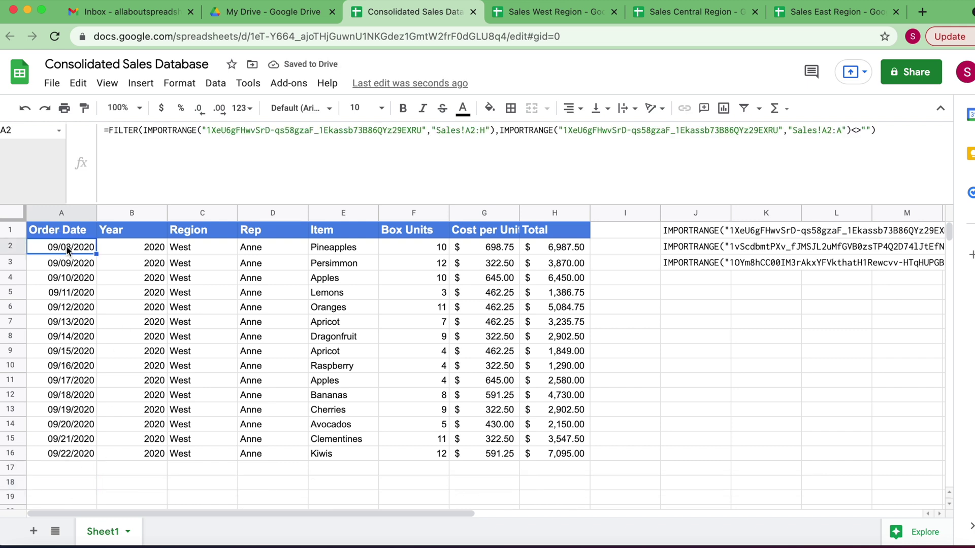
Wrap A2's West FILTER in '{', adding ';' and the Central FILTER on a new line
click(877, 130)
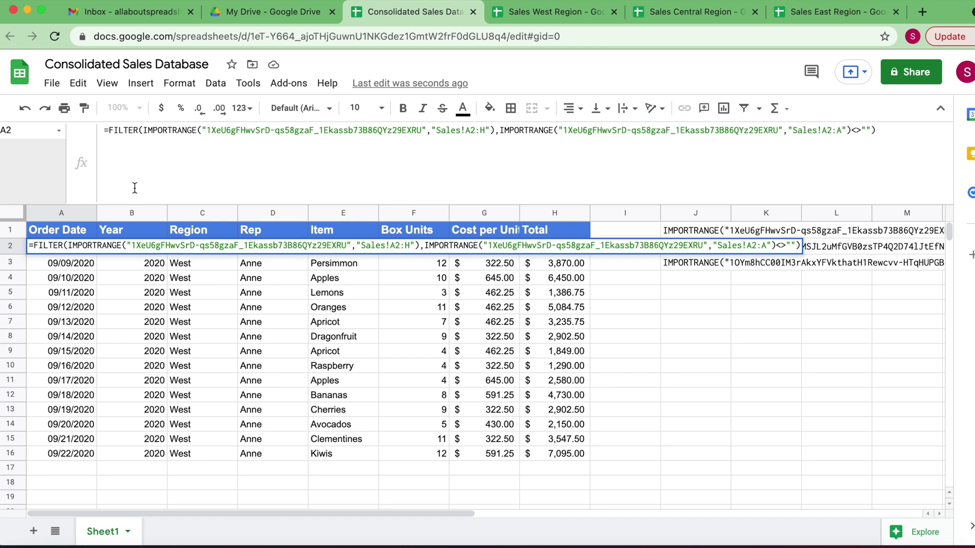
text({)
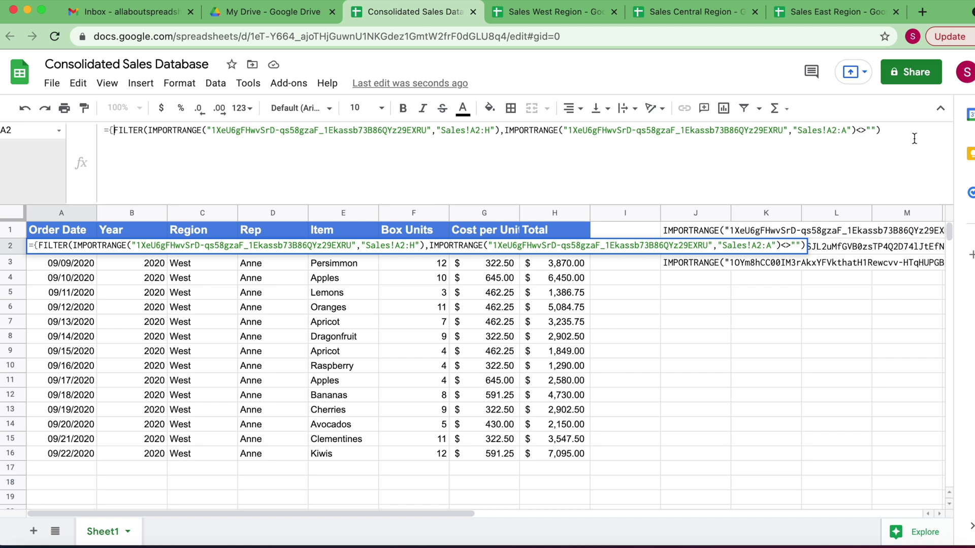
click(891, 131)
text(;)
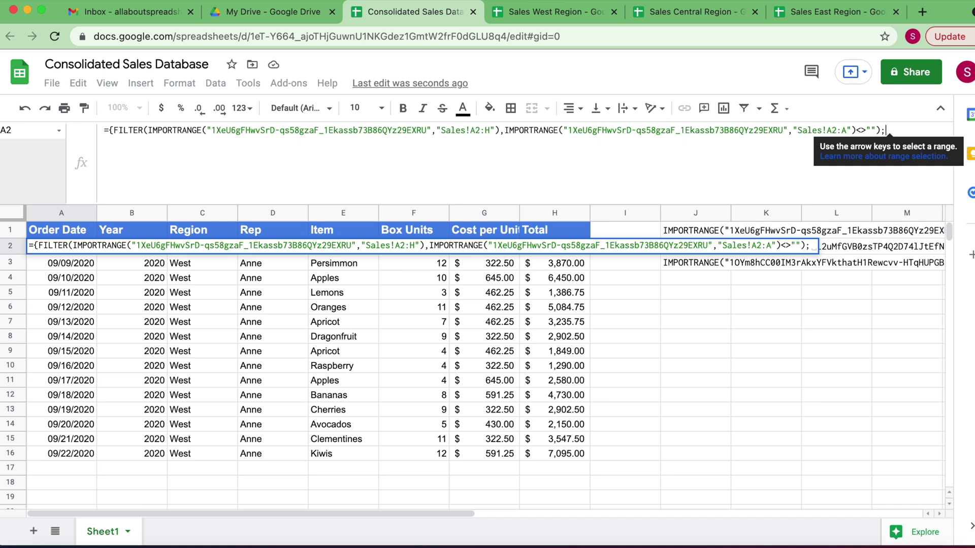
key(alt+Return)
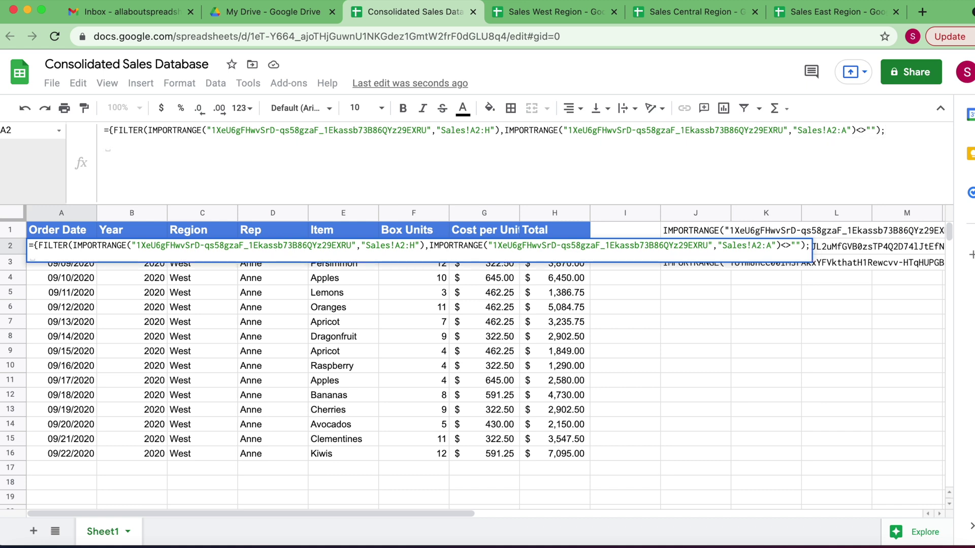
key(super+v)
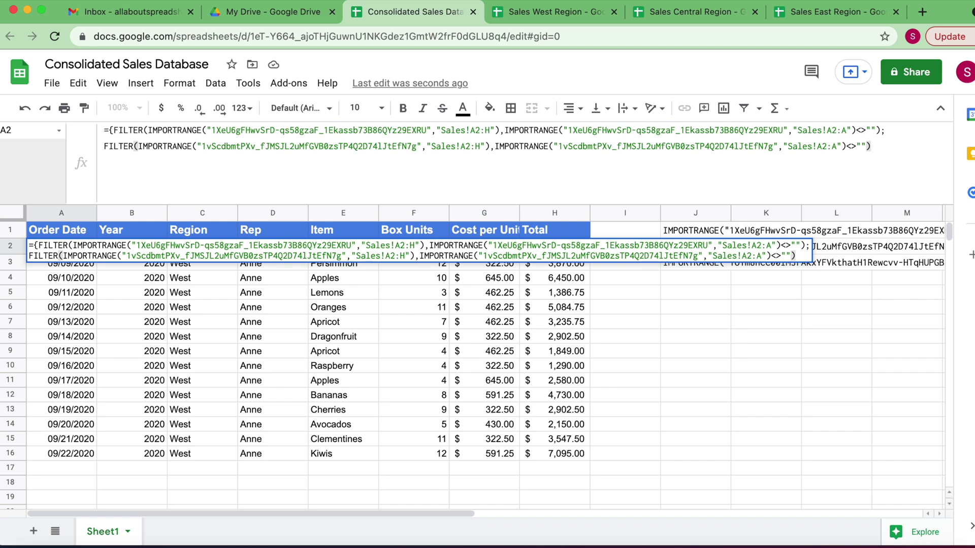
key(Return)
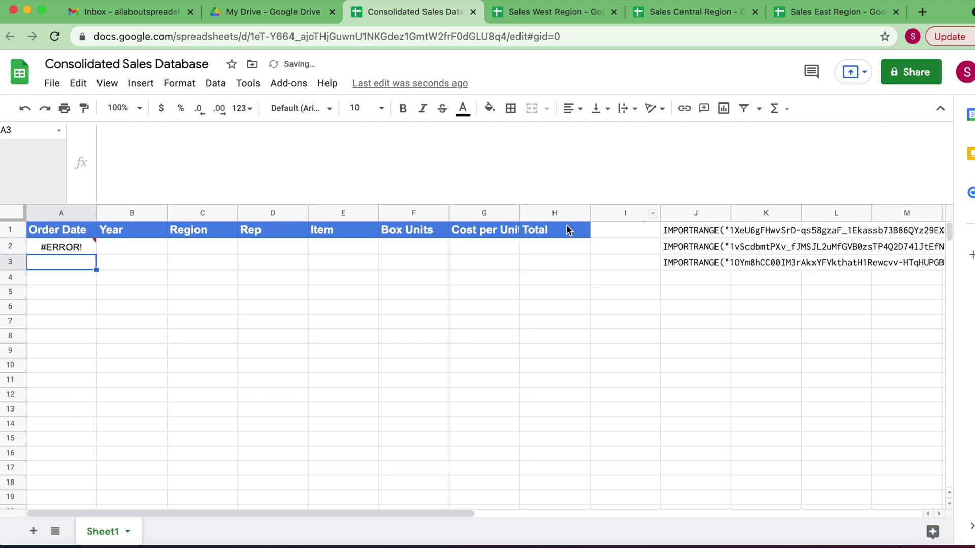
Add the closing '}' to A2's array formula to fix the parse error
click(66, 250)
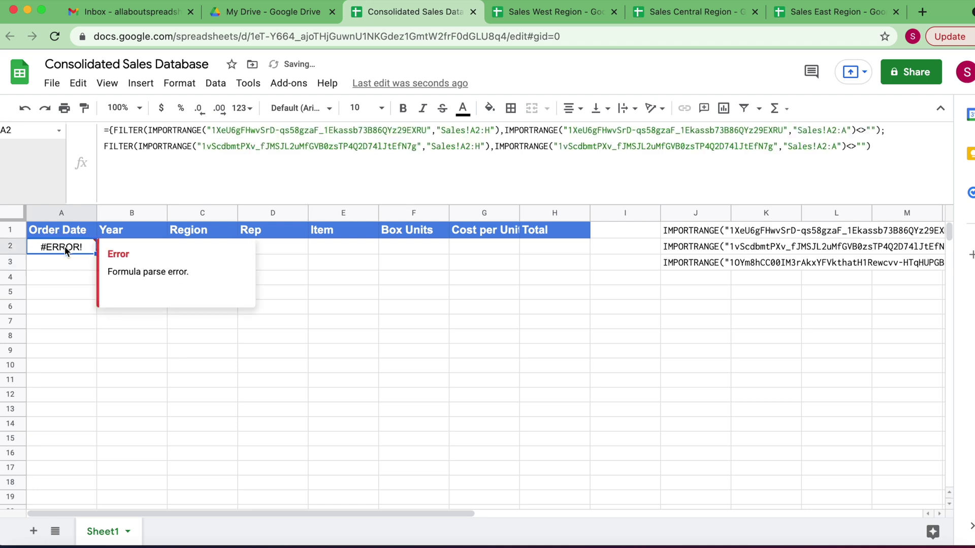
click(879, 147)
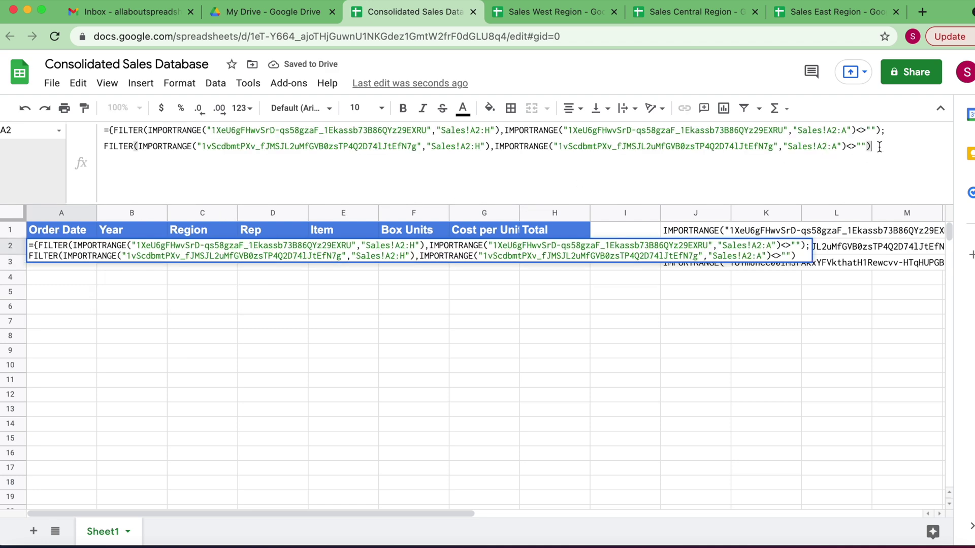
text(})
key(Return)
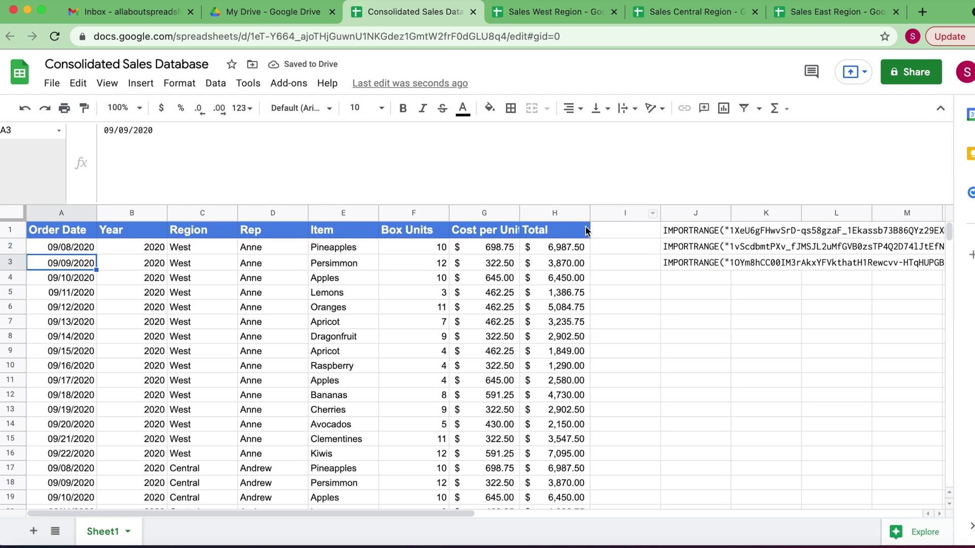
Review the stacked Central rows, then open the East FILTER formula in A34 for editing
scroll(222, 305, down, 6)
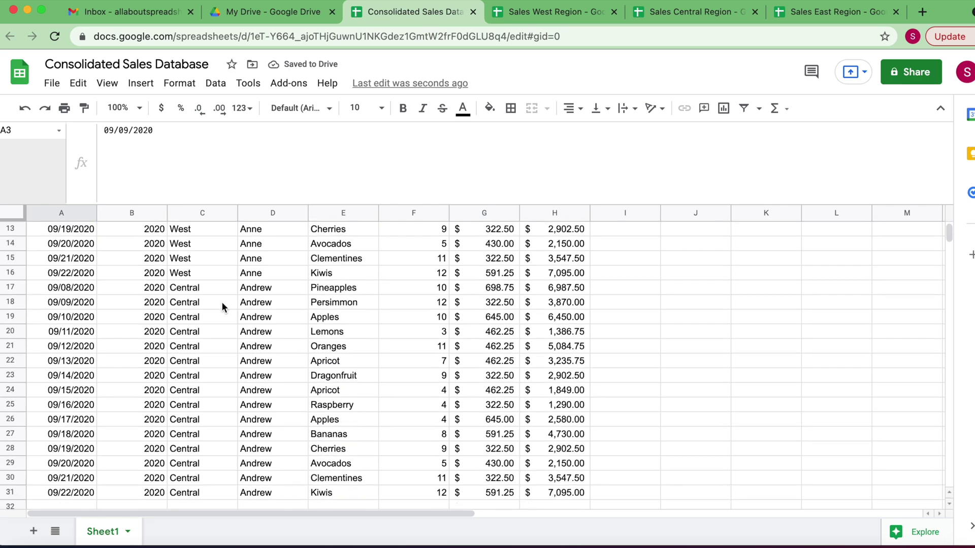
scroll(221, 306, up, 6)
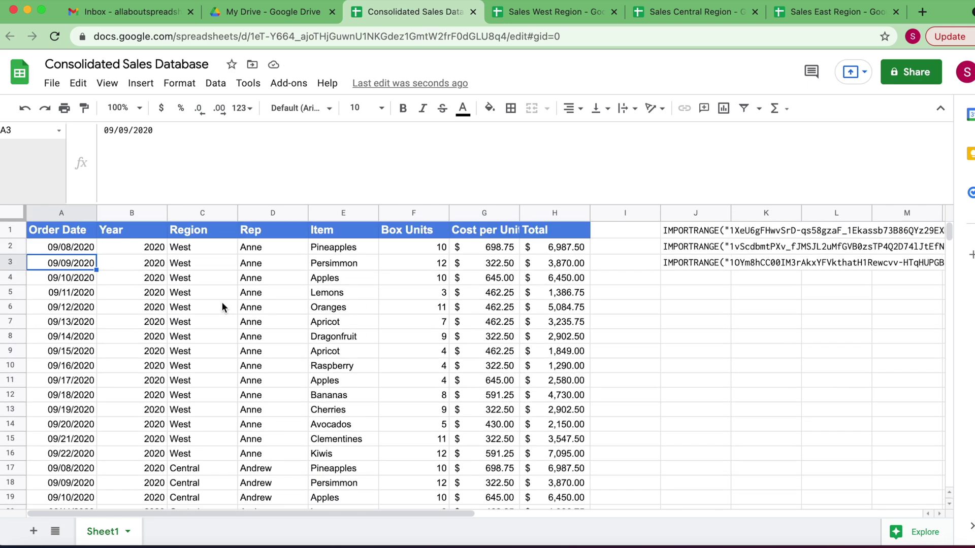
scroll(222, 304, down, 5)
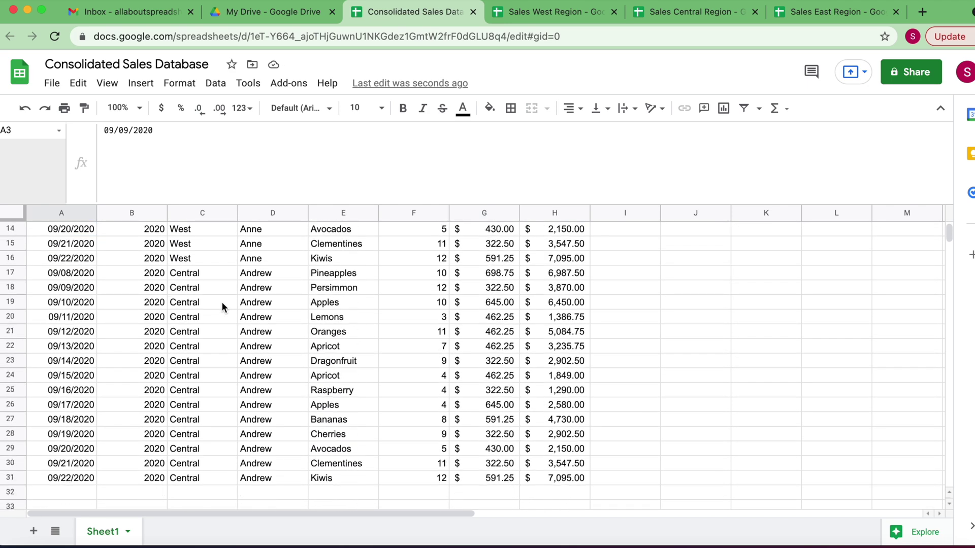
click(77, 449)
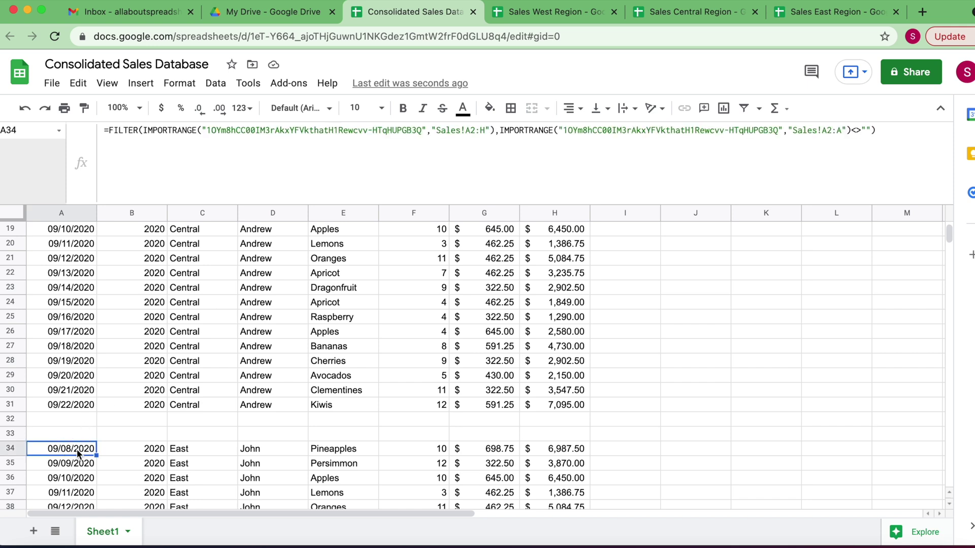
click(882, 133)
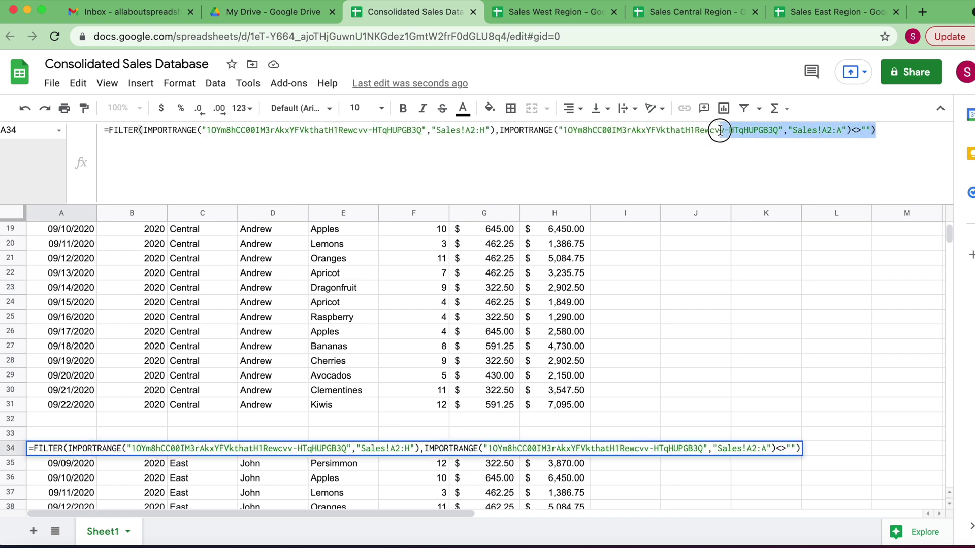
Delete the separate East FILTER formula from A34, clearing the East rows
shift+click(109, 131)
key(super+c)
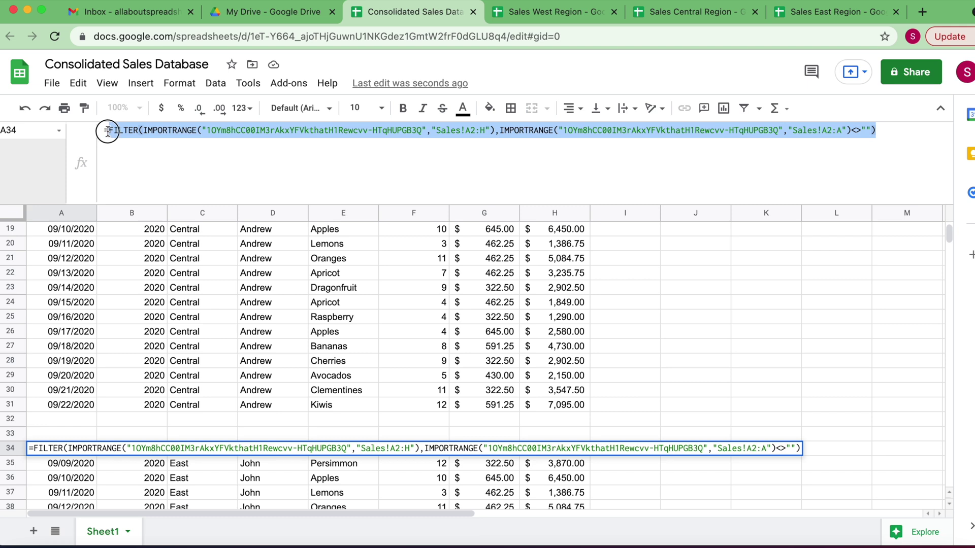
key(BackSpace)
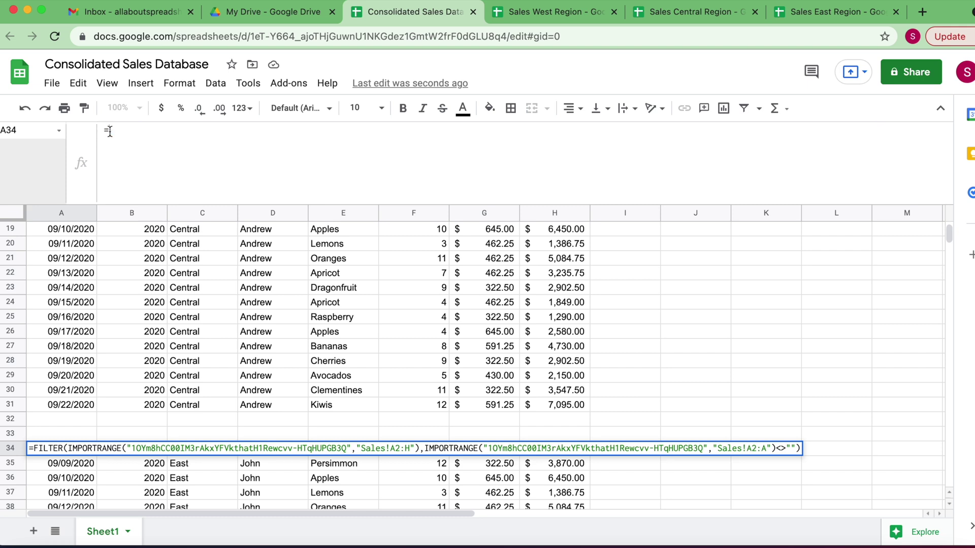
key(BackSpace)
click(78, 468)
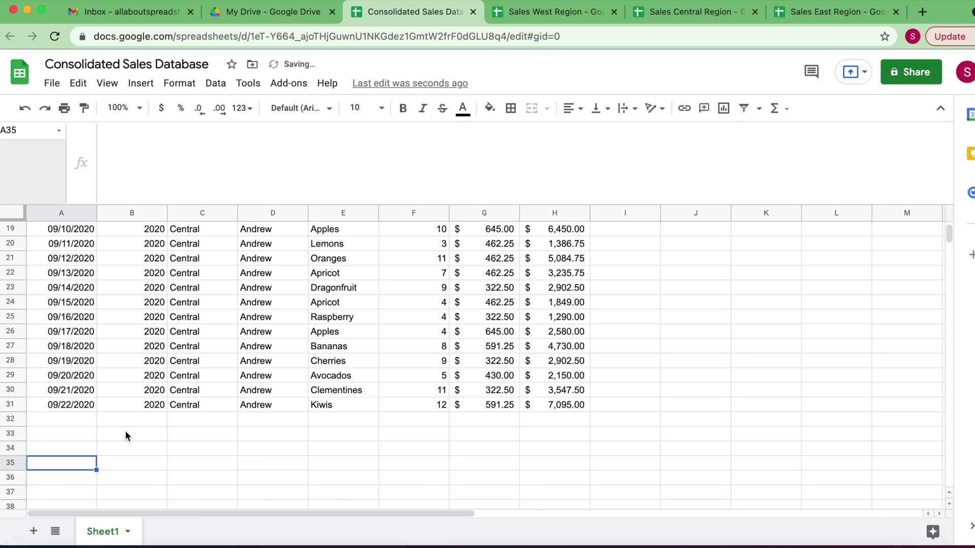
Append the East FILTER as a third semicolon-separated line in the A2 array formula
scroll(125, 430, up, 6)
click(68, 245)
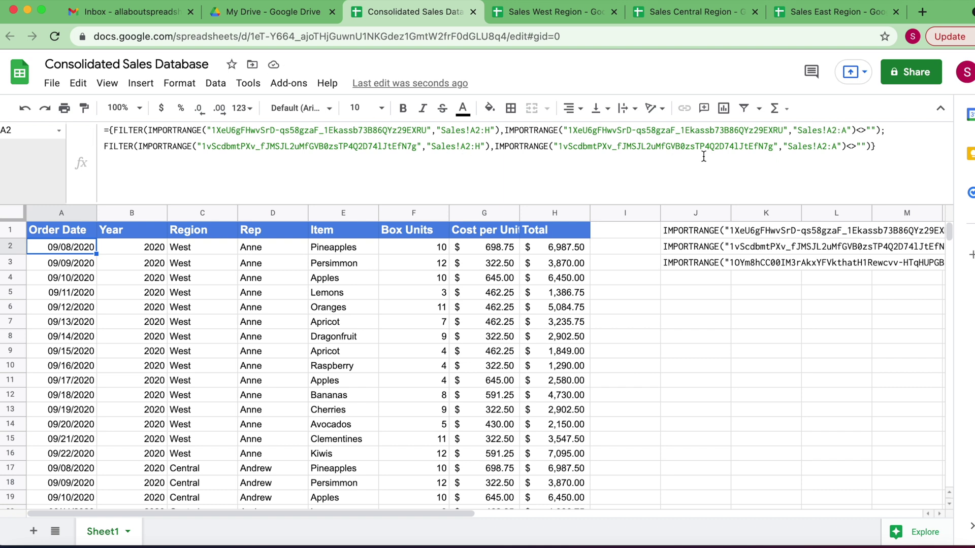
click(882, 146)
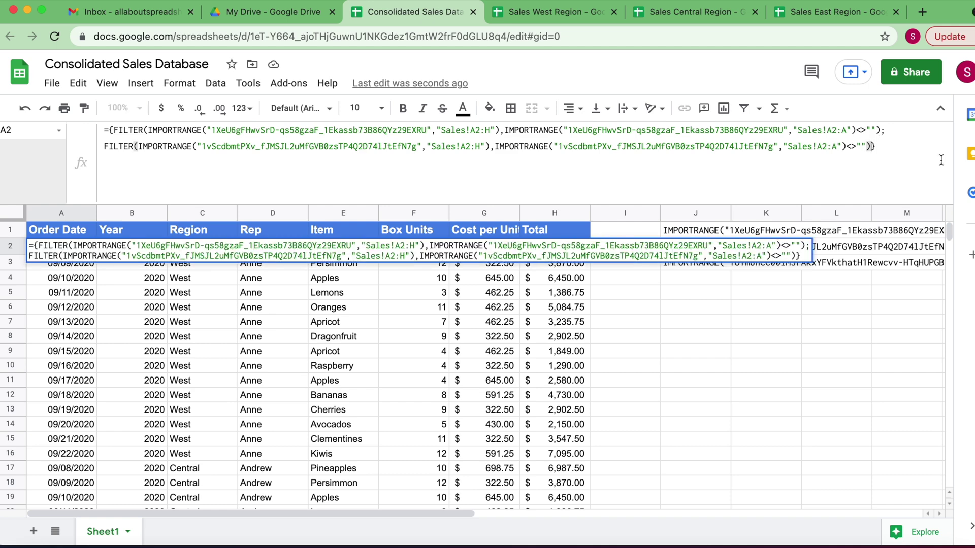
text(;)
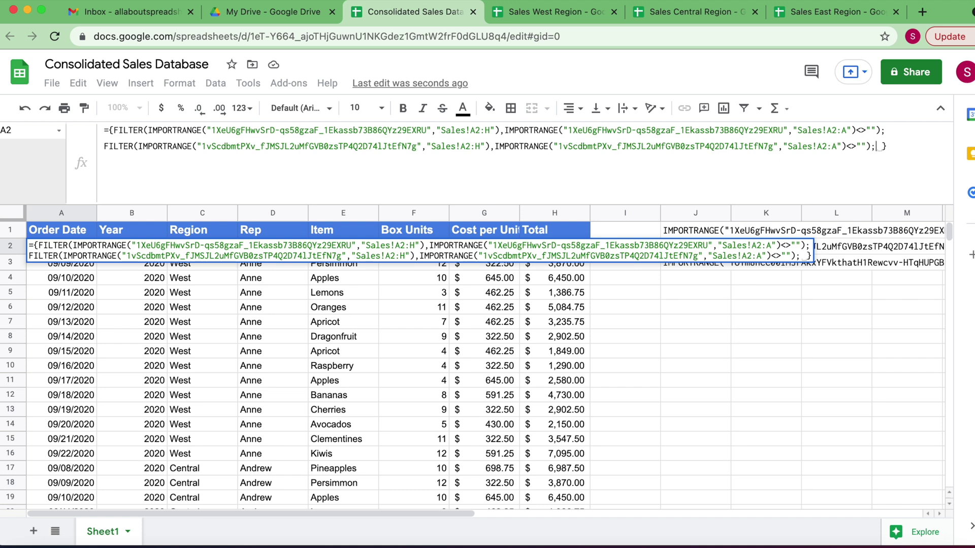
key(ctrl+Return)
key(super+v)
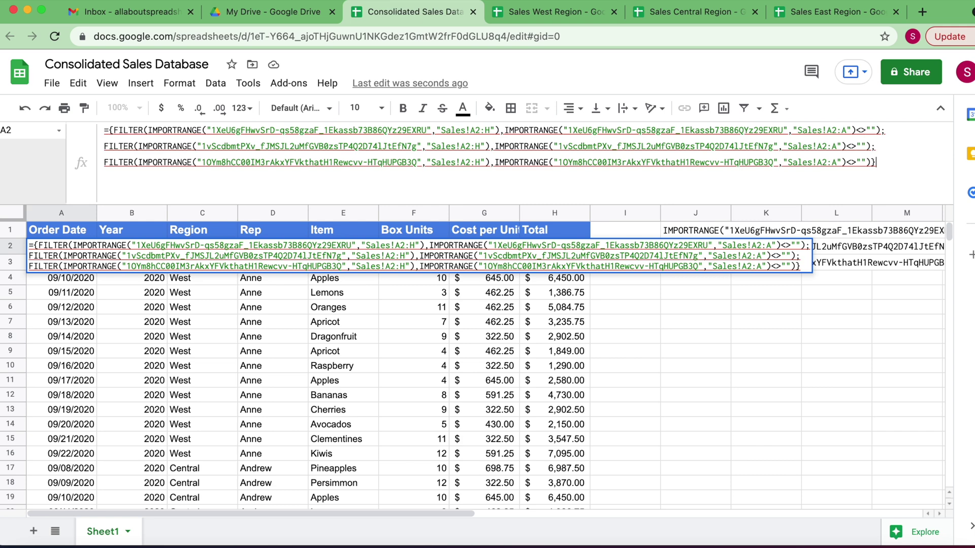
key(Return)
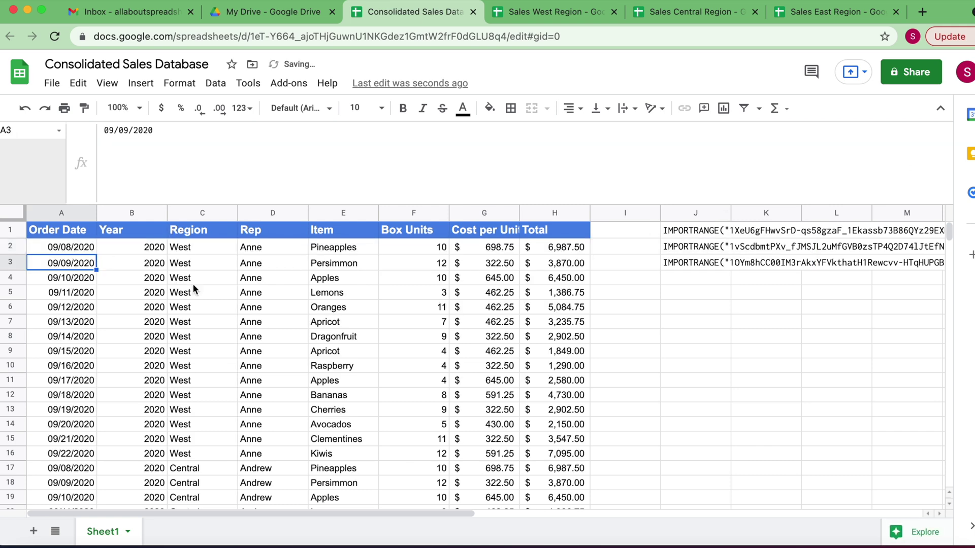
scroll(244, 322, down, 6)
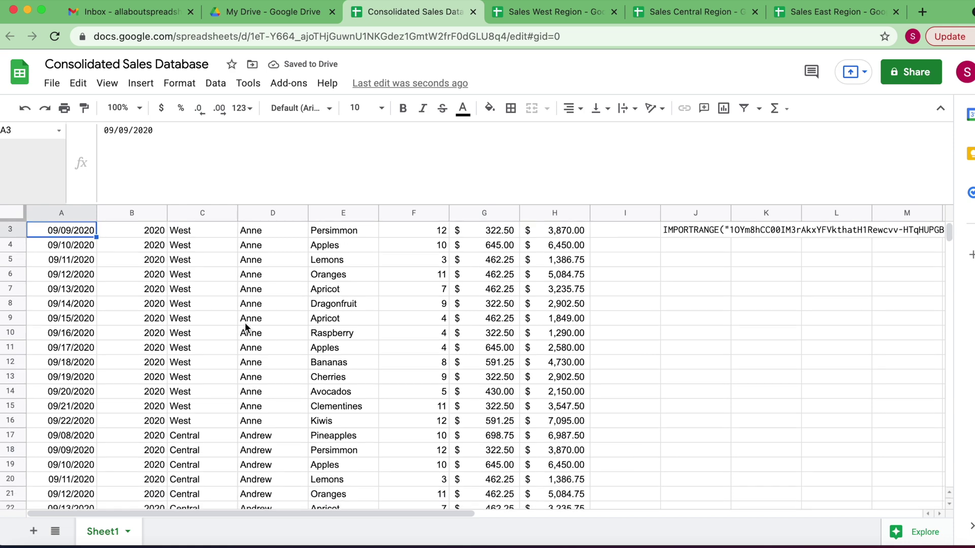
scroll(245, 322, down, 10)
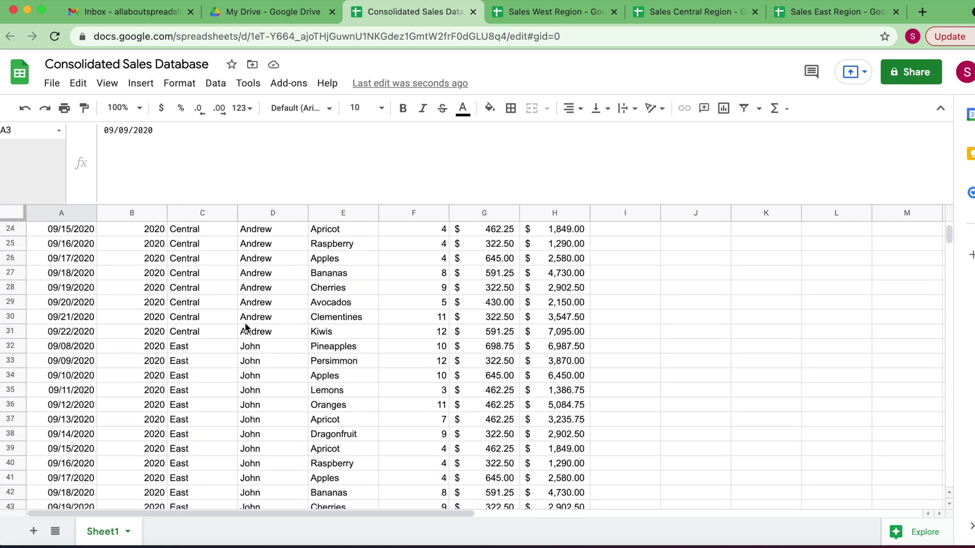
scroll(245, 327, down, 1)
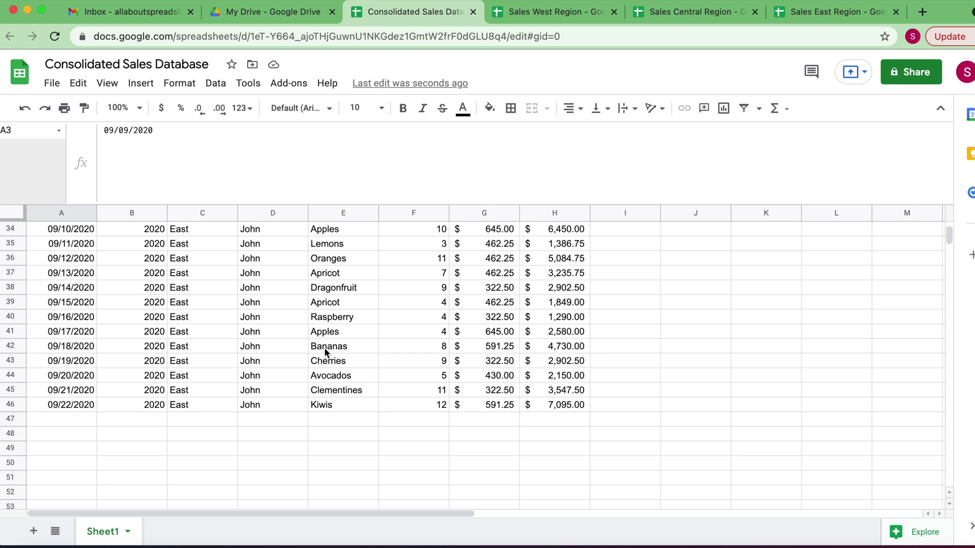
scroll(325, 350, up, 15)
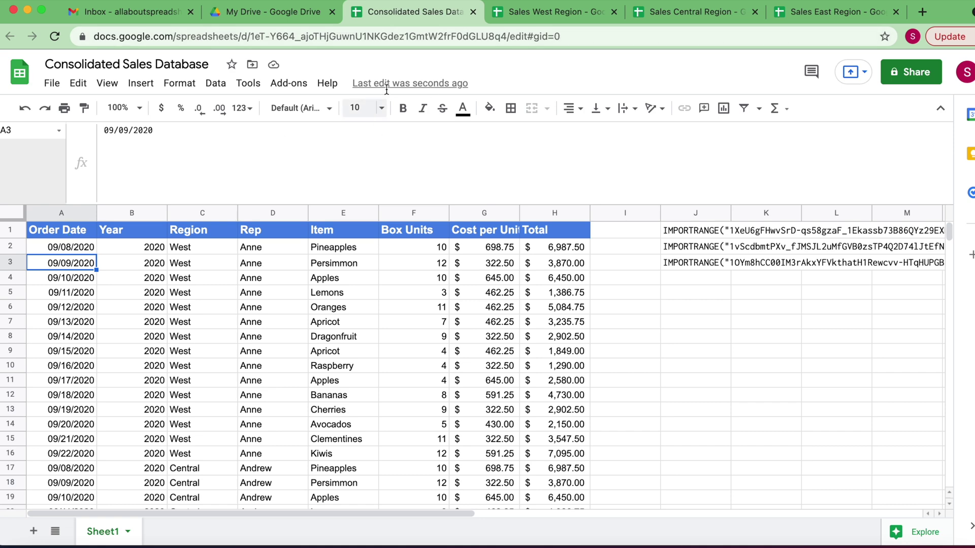
click(578, 13)
scroll(292, 215, up, 6)
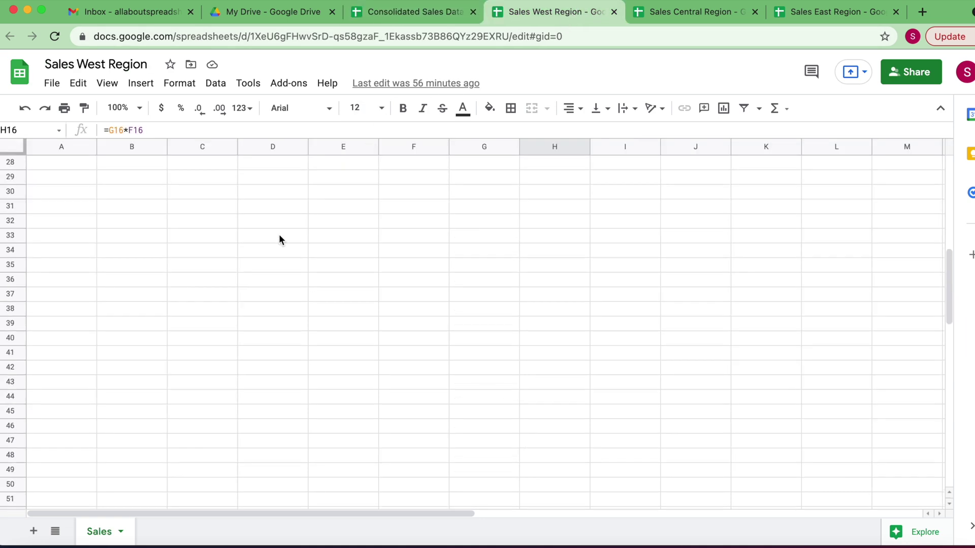
scroll(250, 316, up, 3)
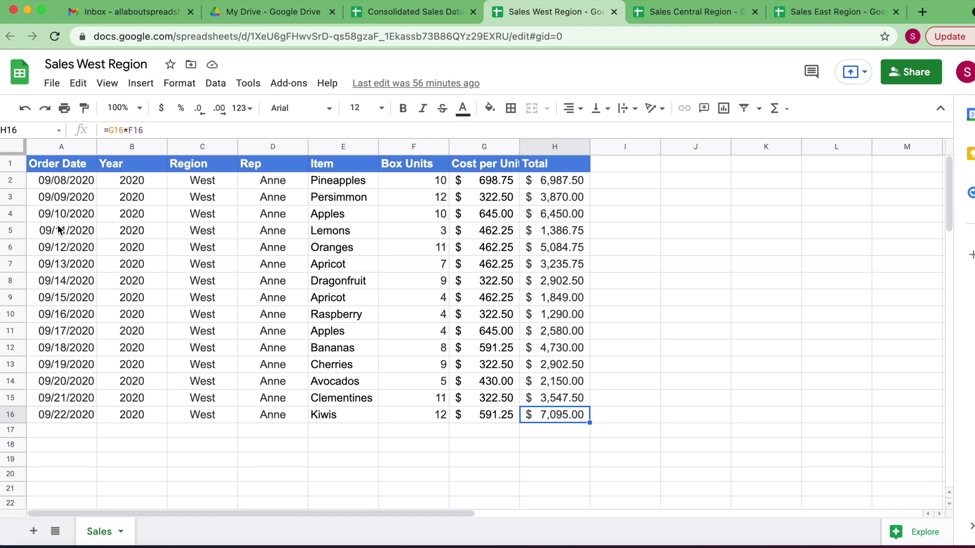
click(706, 17)
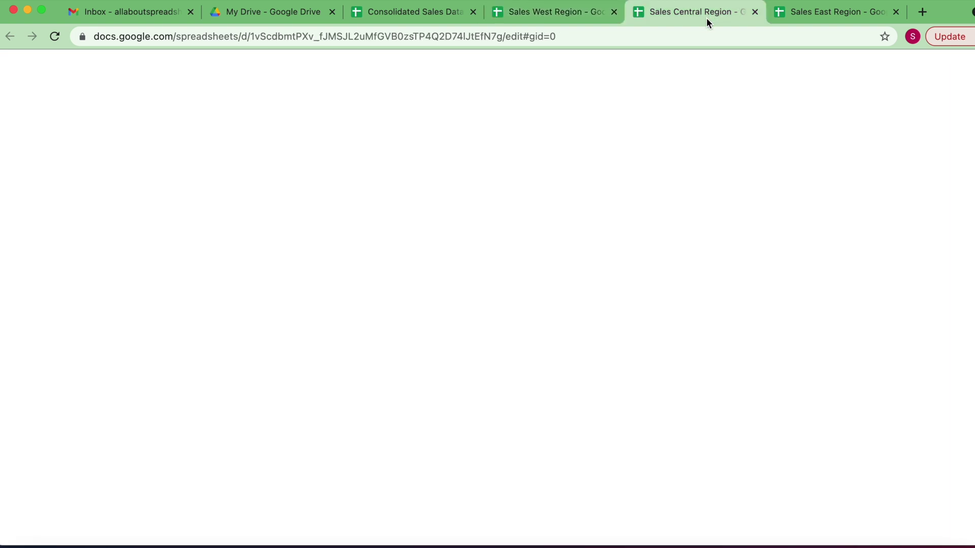
click(816, 14)
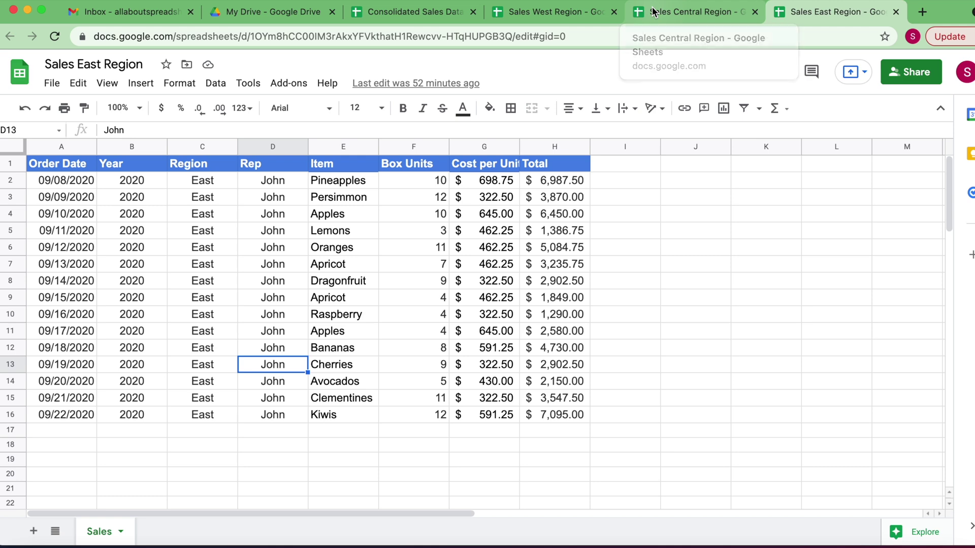
click(385, 13)
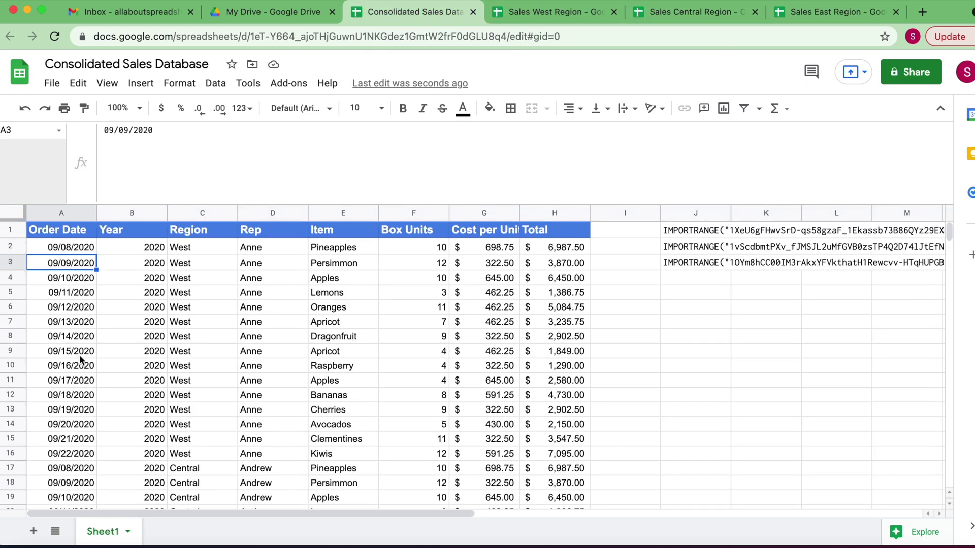
Scan the consolidated rows, then switch to the Sales West Region spreadsheet with its 15 rows
scroll(80, 359, down, 15)
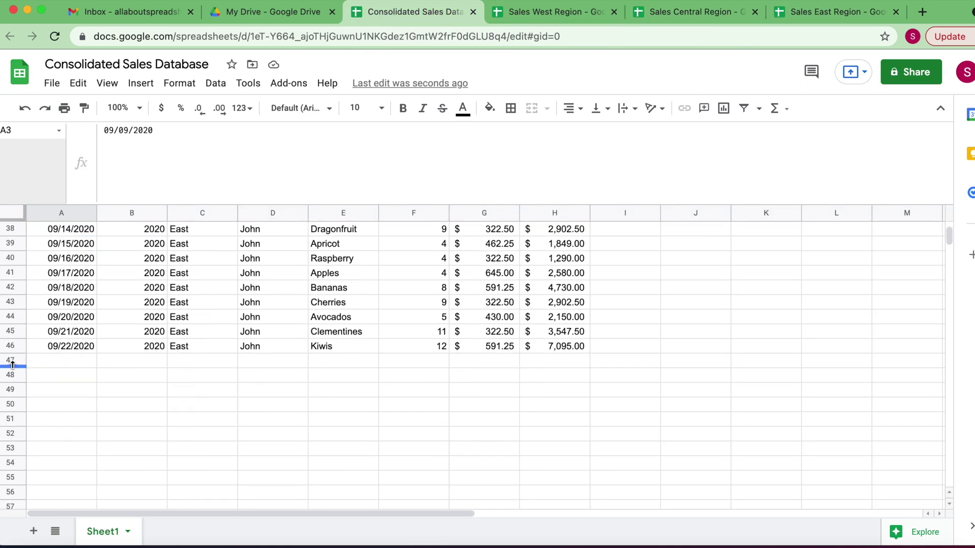
scroll(210, 346, up, 15)
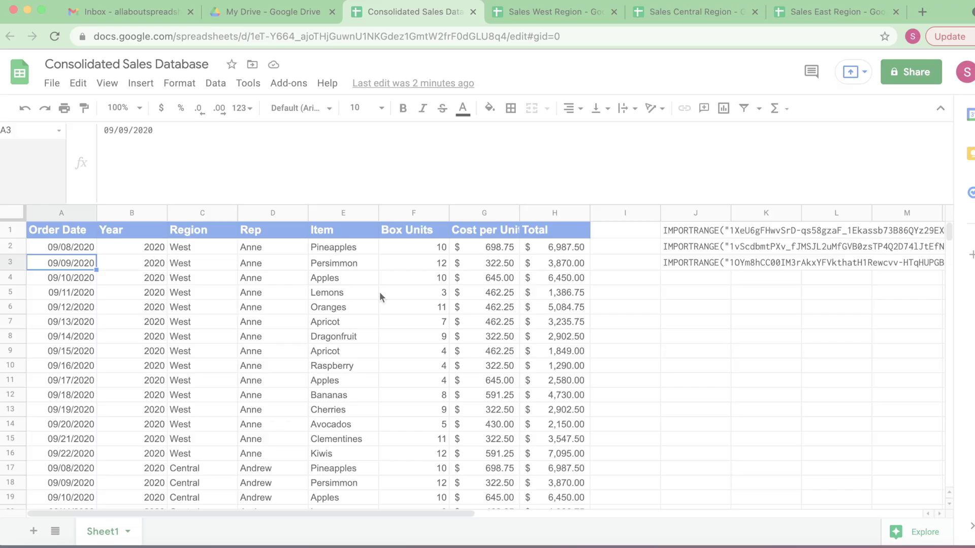
scroll(267, 306, down, 2)
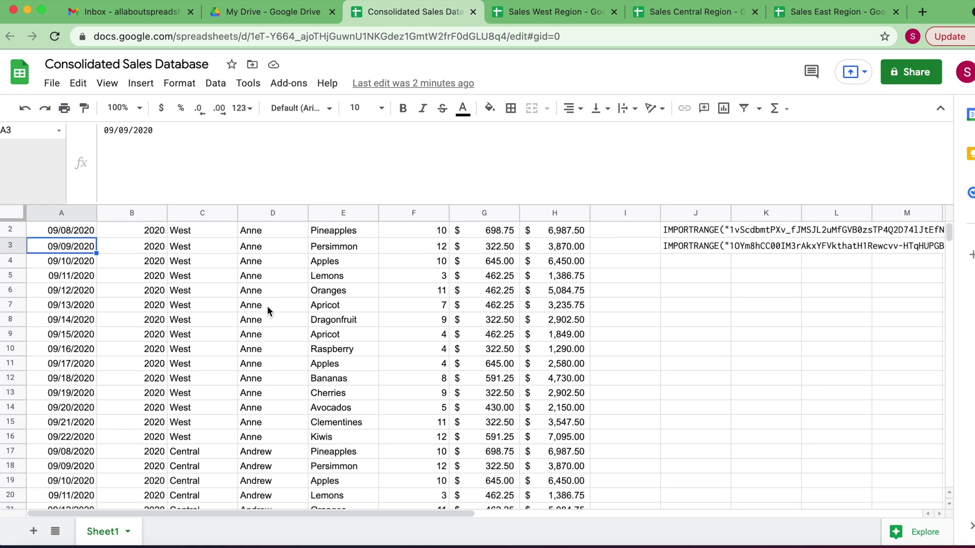
scroll(285, 378, up, 2)
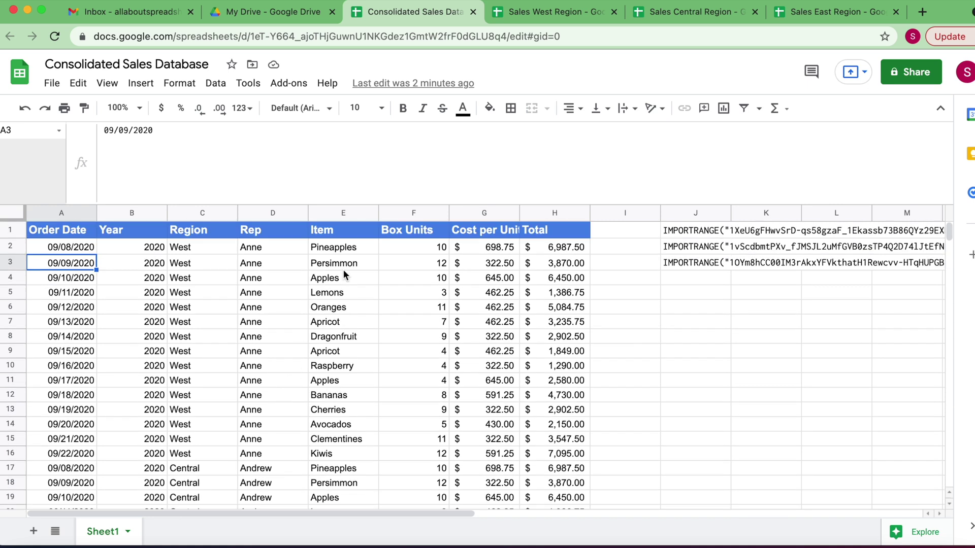
click(548, 14)
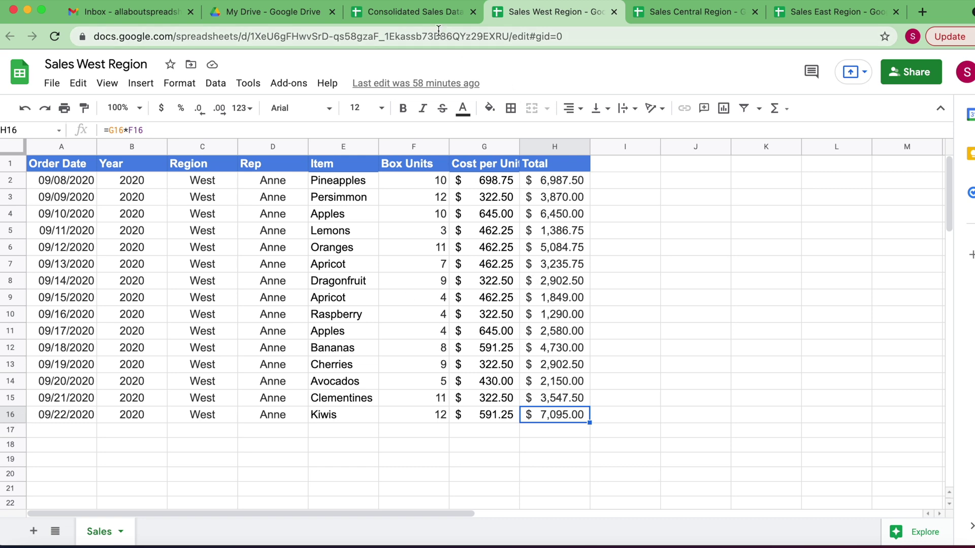
Copy the 09/08/2020 Pineapples sale in A2:H2 into row 17, then return to the consolidated database
click(415, 20)
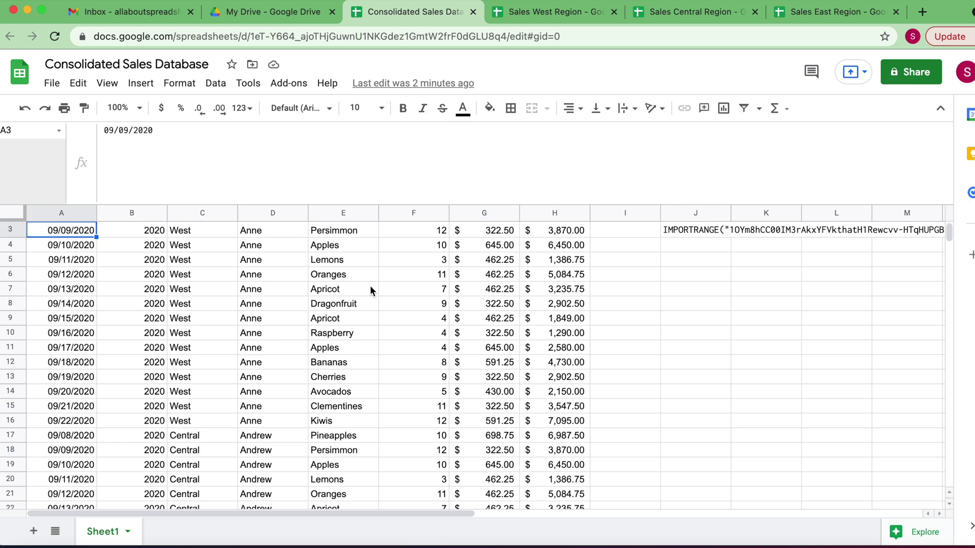
click(531, 14)
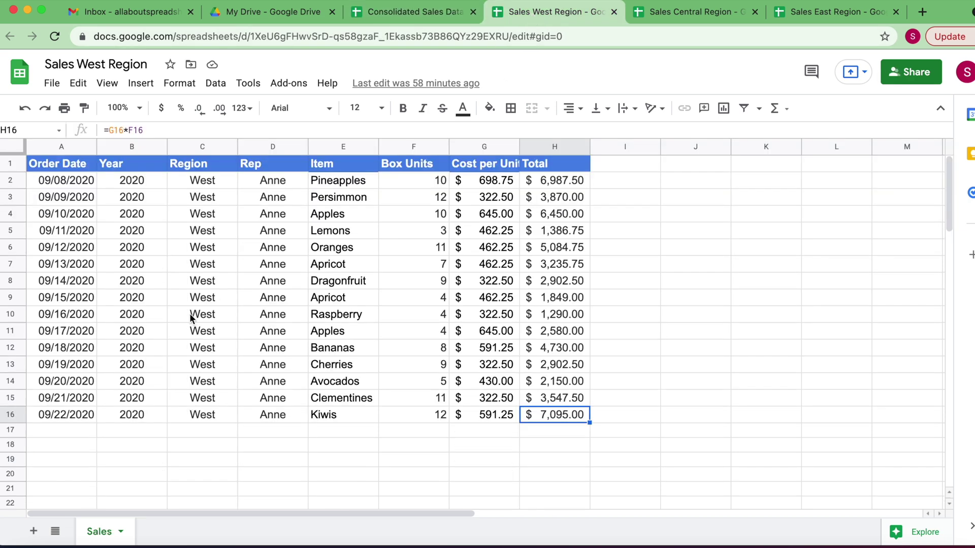
click(40, 183)
drag(40, 182, 539, 188)
key(super+c)
click(62, 430)
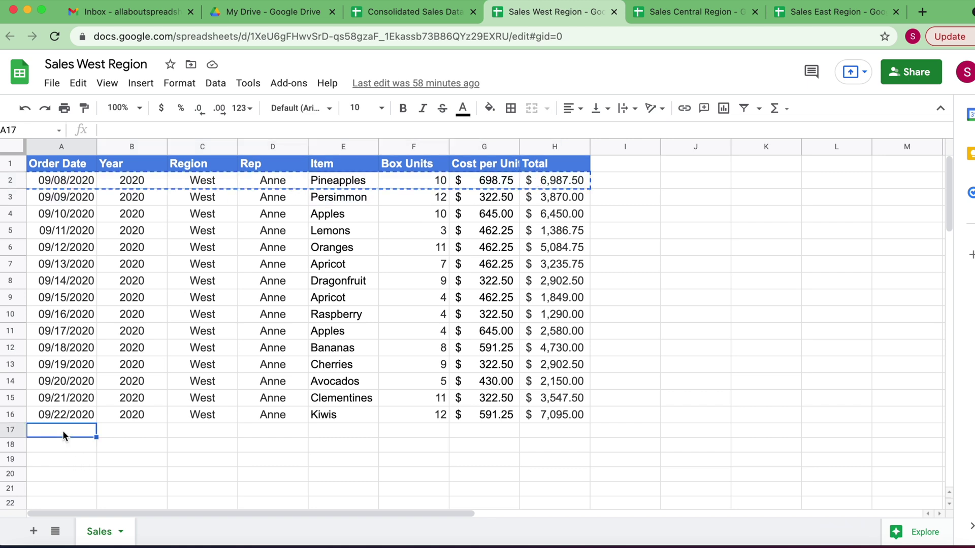
key(super+v)
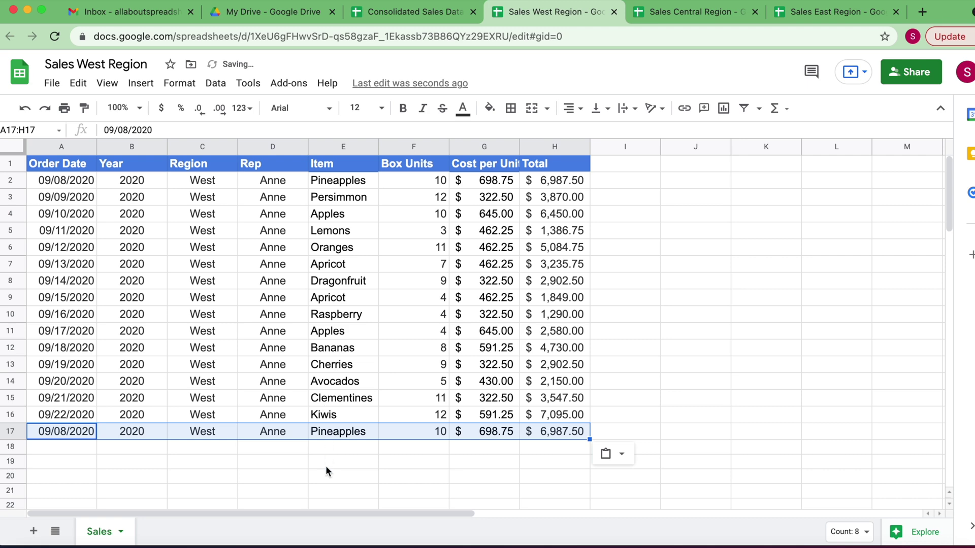
click(328, 466)
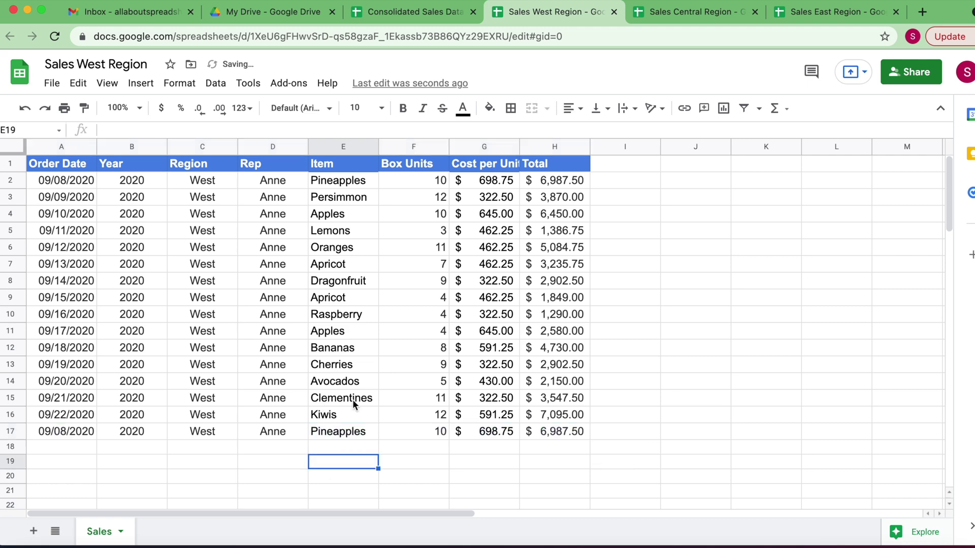
click(436, 17)
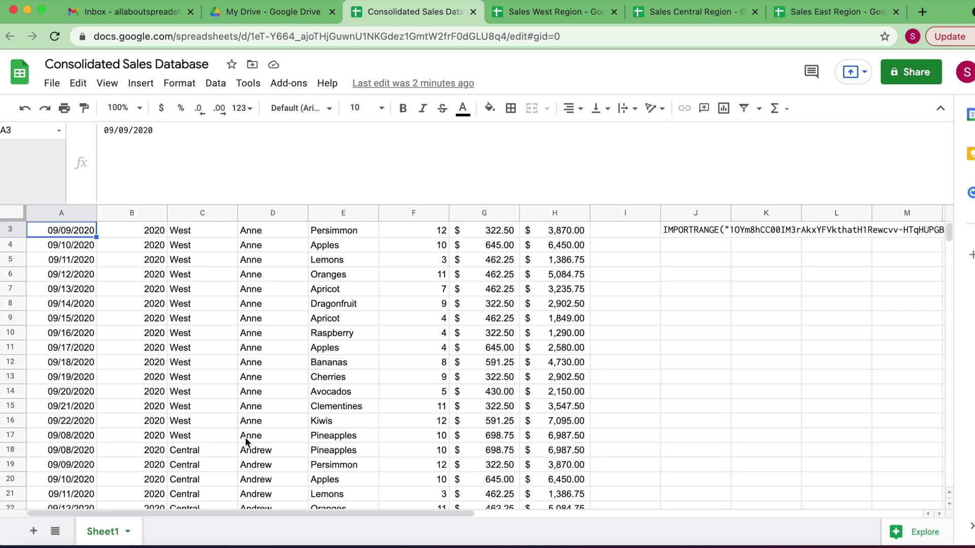
click(16, 437)
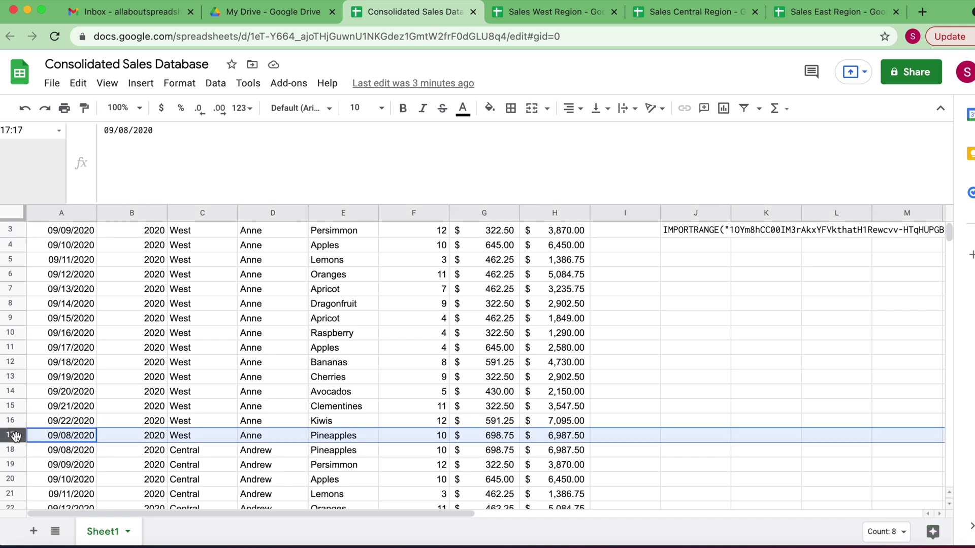
scroll(170, 389, down, 1)
scroll(331, 361, down, 5)
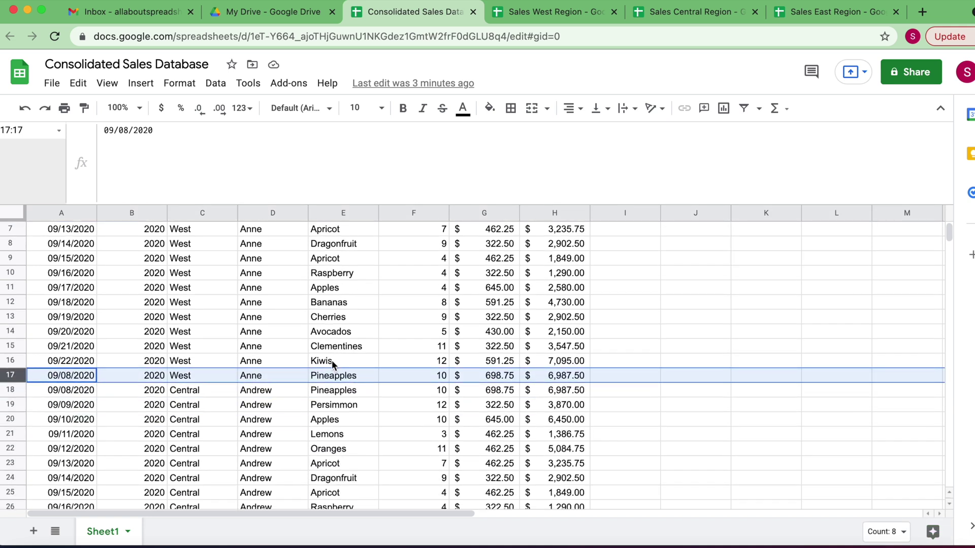
scroll(381, 324, down, 4)
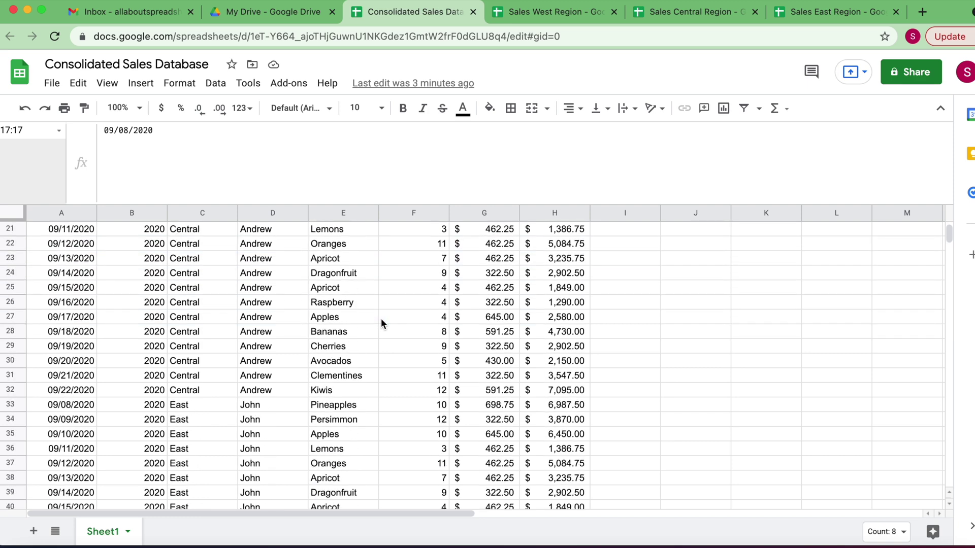
scroll(382, 323, down, 5)
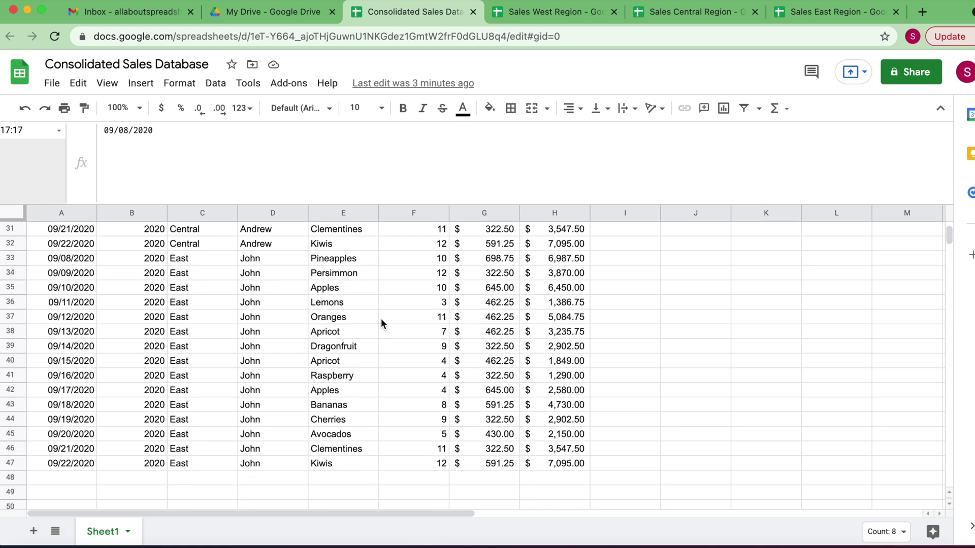
scroll(381, 318, up, 15)
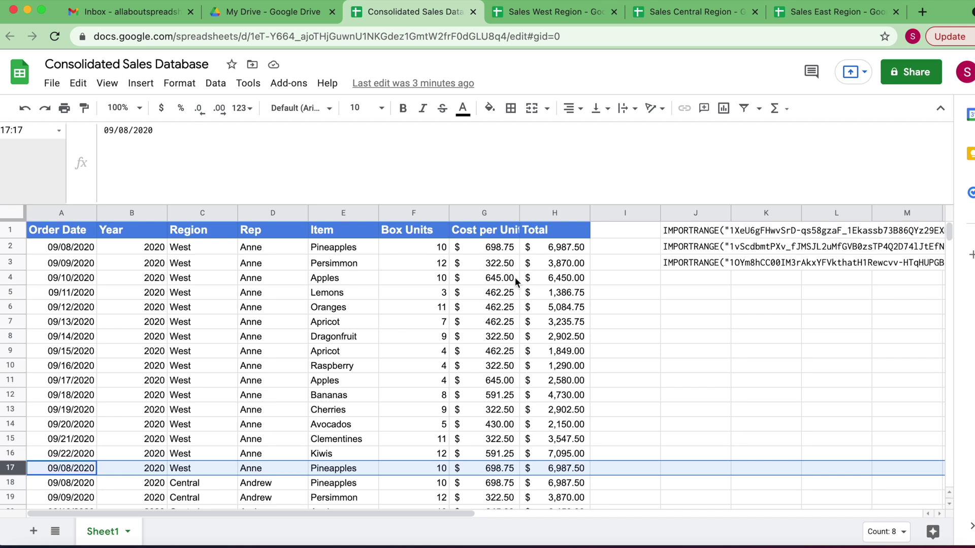
click(705, 235)
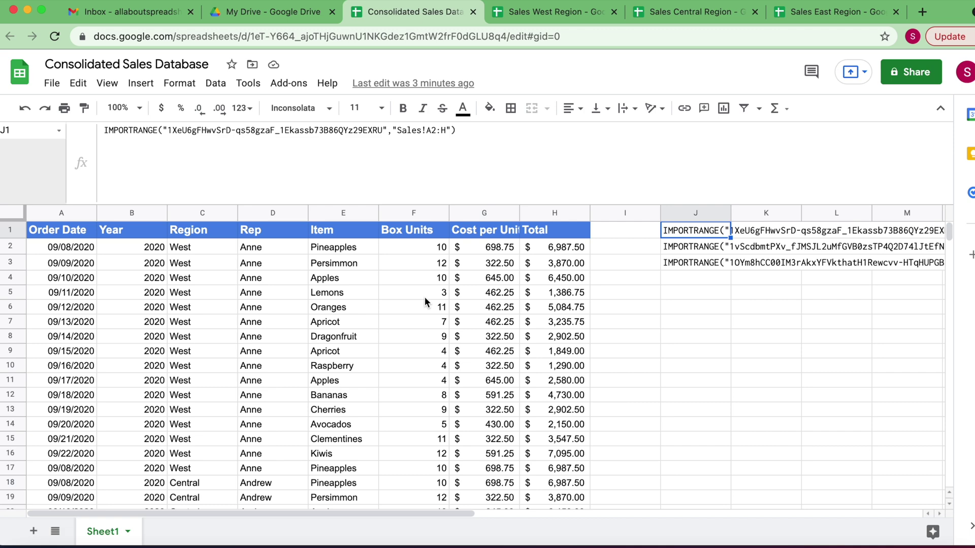
scroll(358, 302, down, 3)
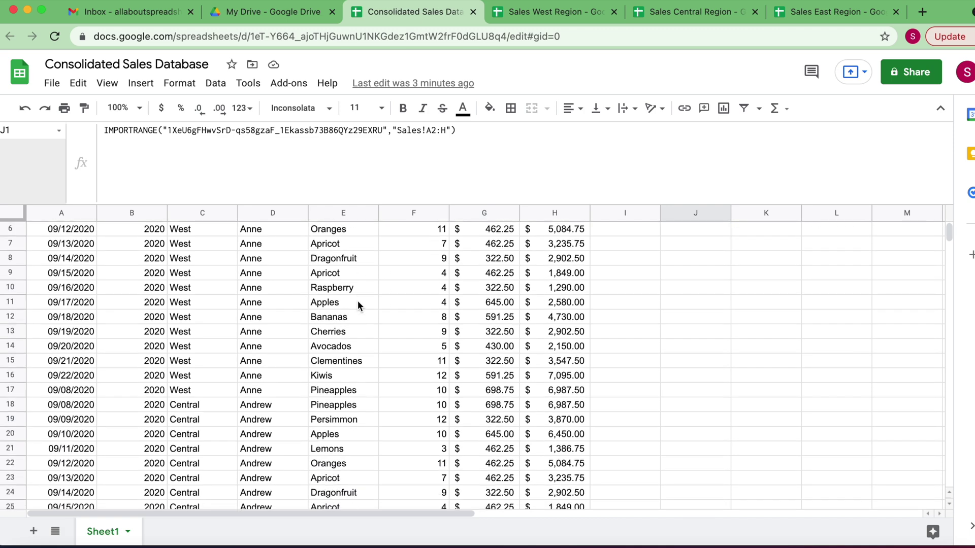
scroll(357, 300, up, 3)
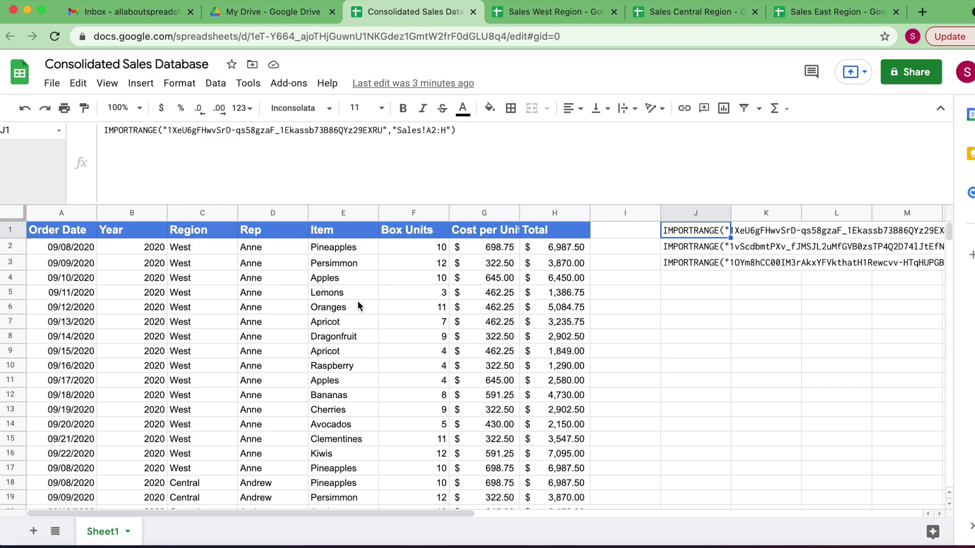